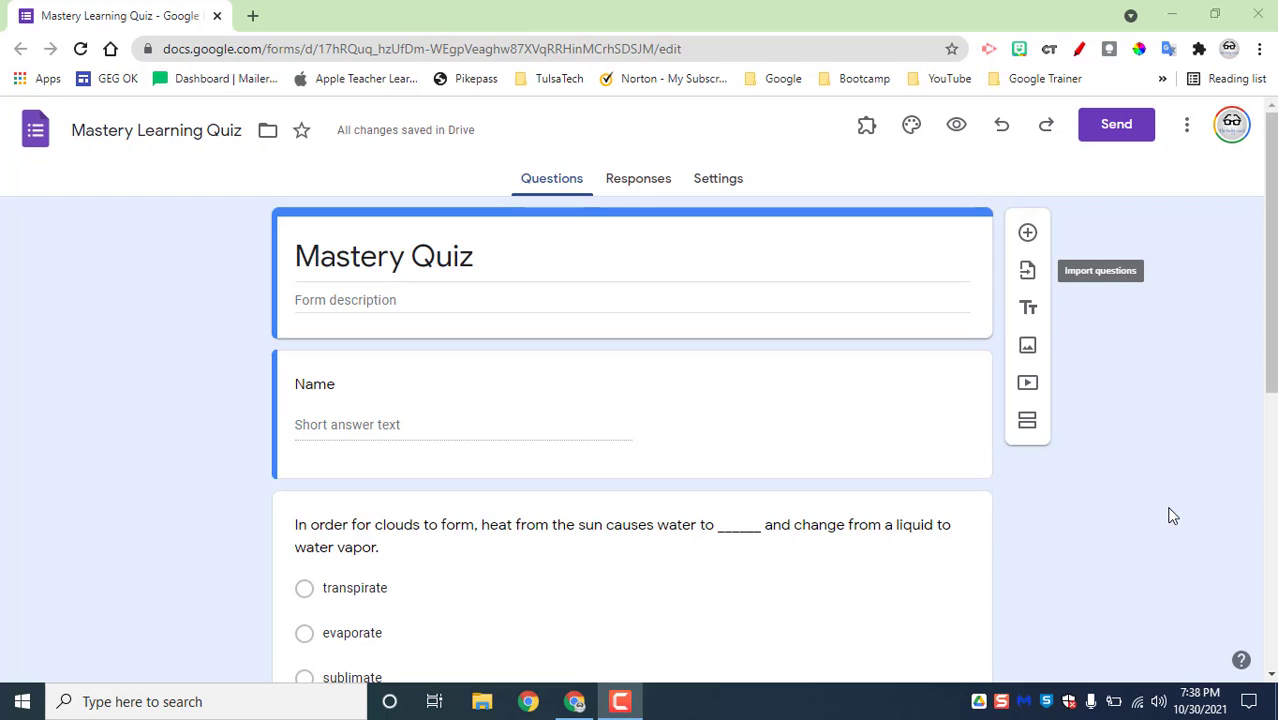
{"action": "scroll", "coordinate": [1173, 516], "scroll_direction": "down", "scroll_amount": 5}
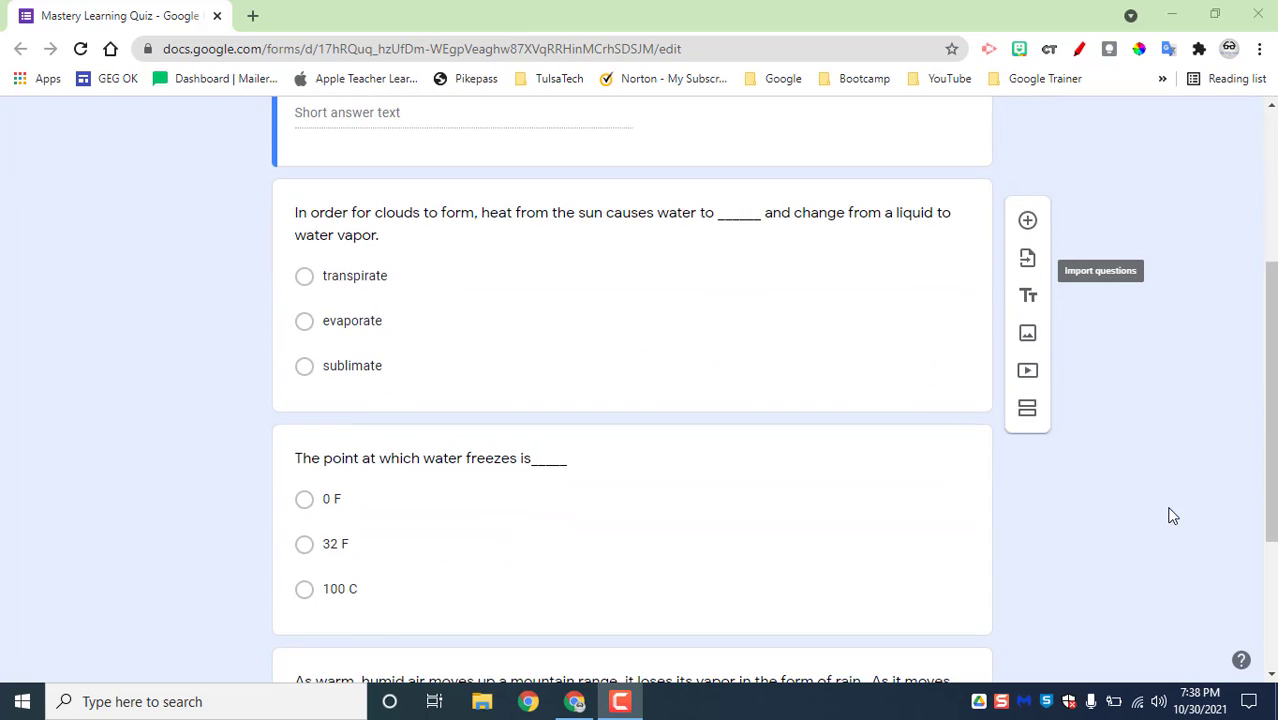
{"action": "scroll", "coordinate": [1173, 516], "scroll_direction": "down", "scroll_amount": 2}
{"action": "scroll", "coordinate": [1173, 516], "scroll_direction": "up", "scroll_amount": 3}
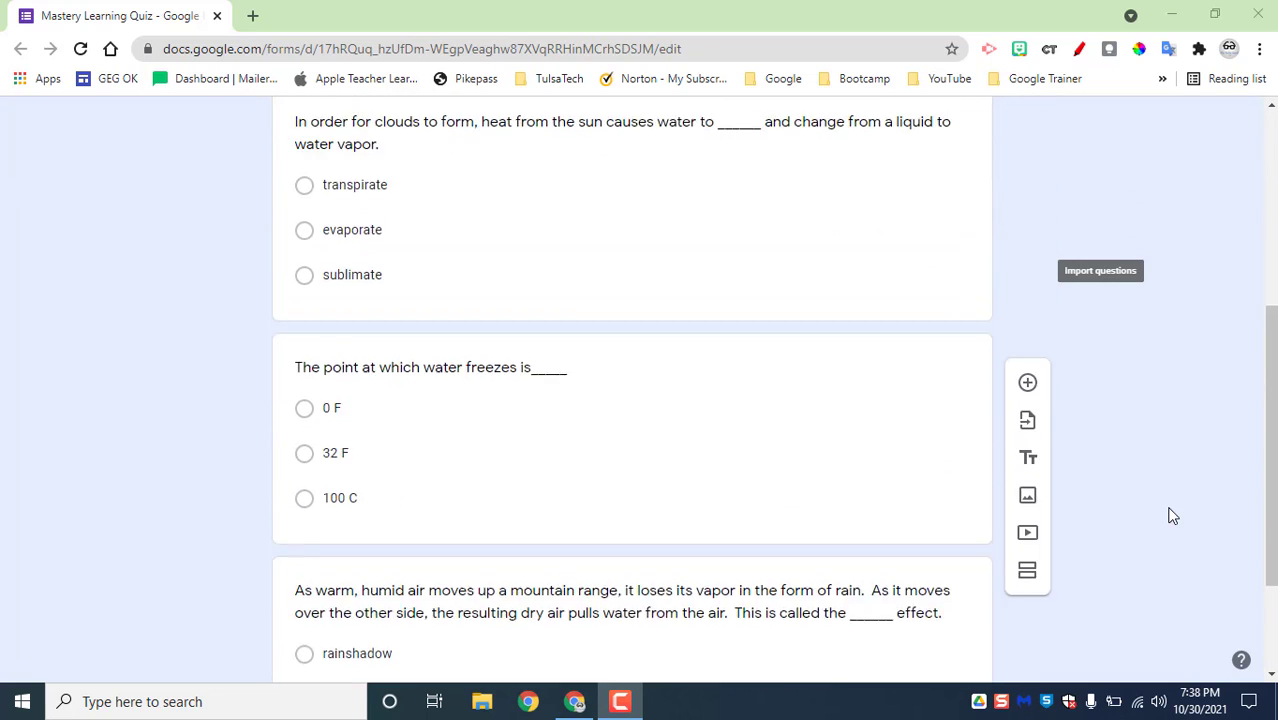
{"action": "scroll", "coordinate": [1173, 516], "scroll_direction": "up", "scroll_amount": 3}
{"action": "scroll", "coordinate": [1173, 516], "scroll_direction": "up", "scroll_amount": 3}
{"action": "scroll", "coordinate": [1173, 516], "scroll_direction": "up", "scroll_amount": 3}
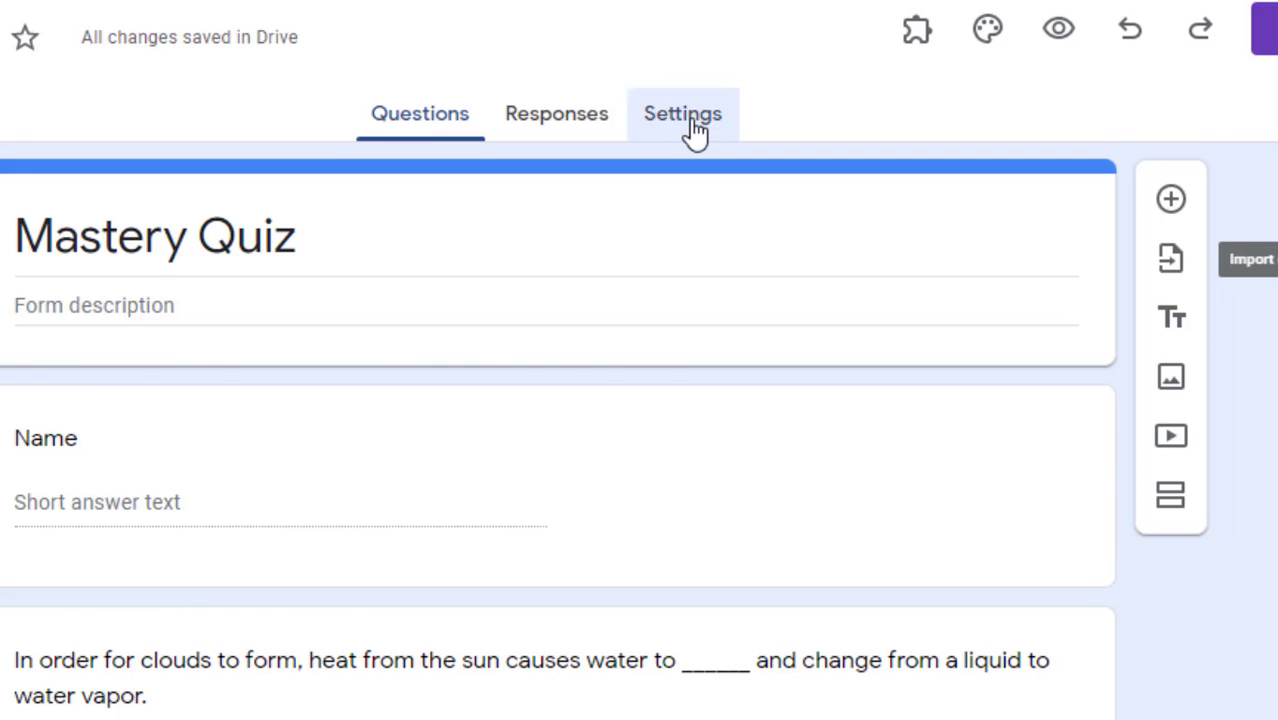
Switch on 'Make this a quiz' in Settings so grades release immediately after submission.
{"action": "left_click", "coordinate": [693, 128]}
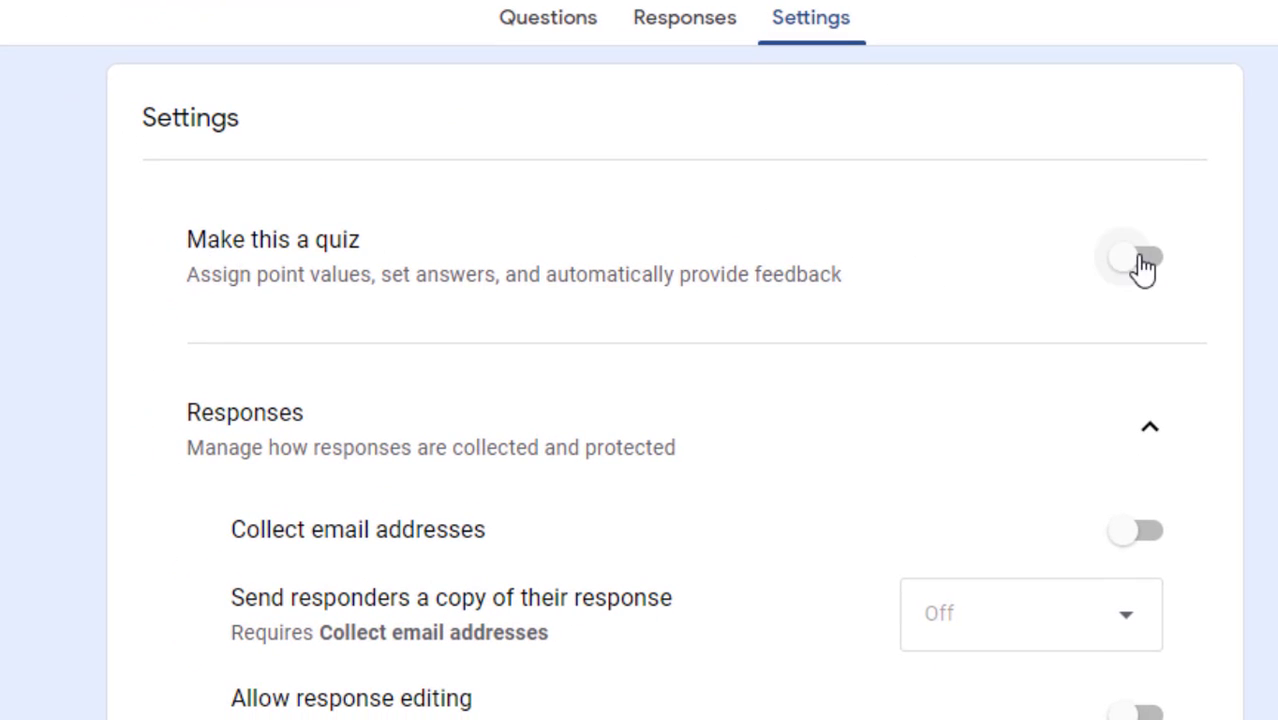
{"action": "left_click", "coordinate": [1140, 258]}
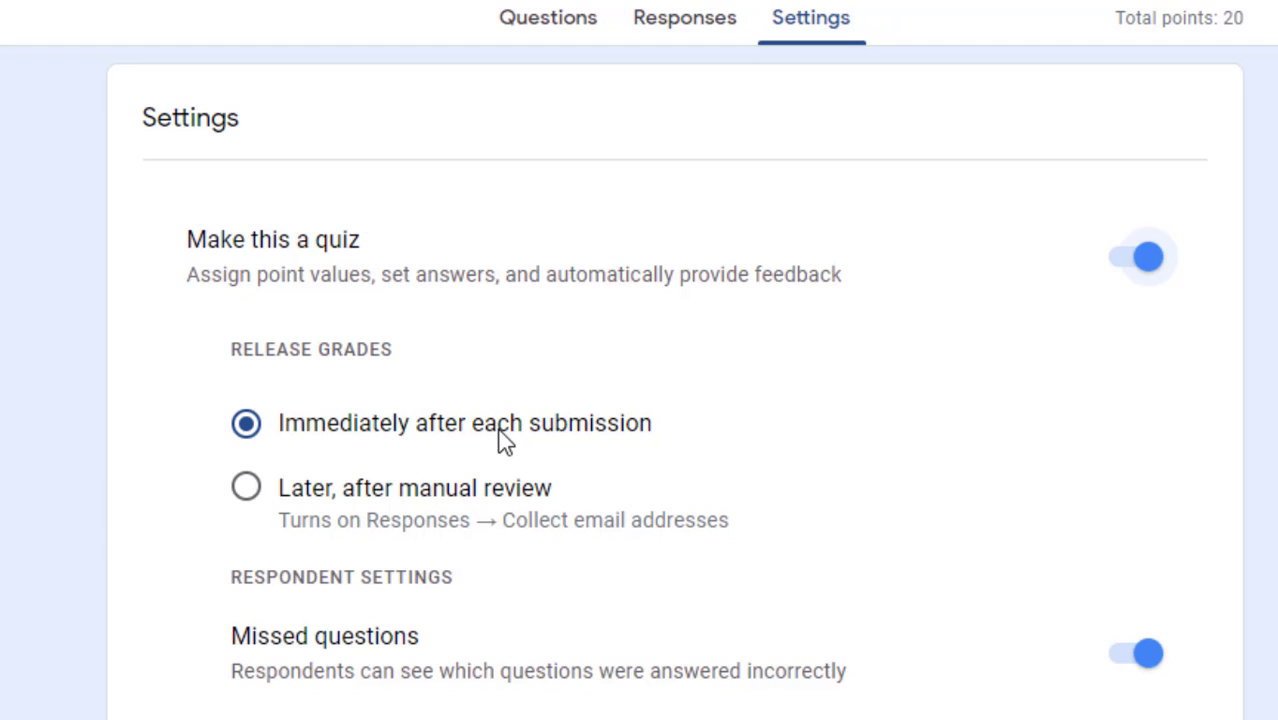
Add a section break after the clouds question so the remaining questions start a new section.
{"action": "left_click", "coordinate": [548, 20]}
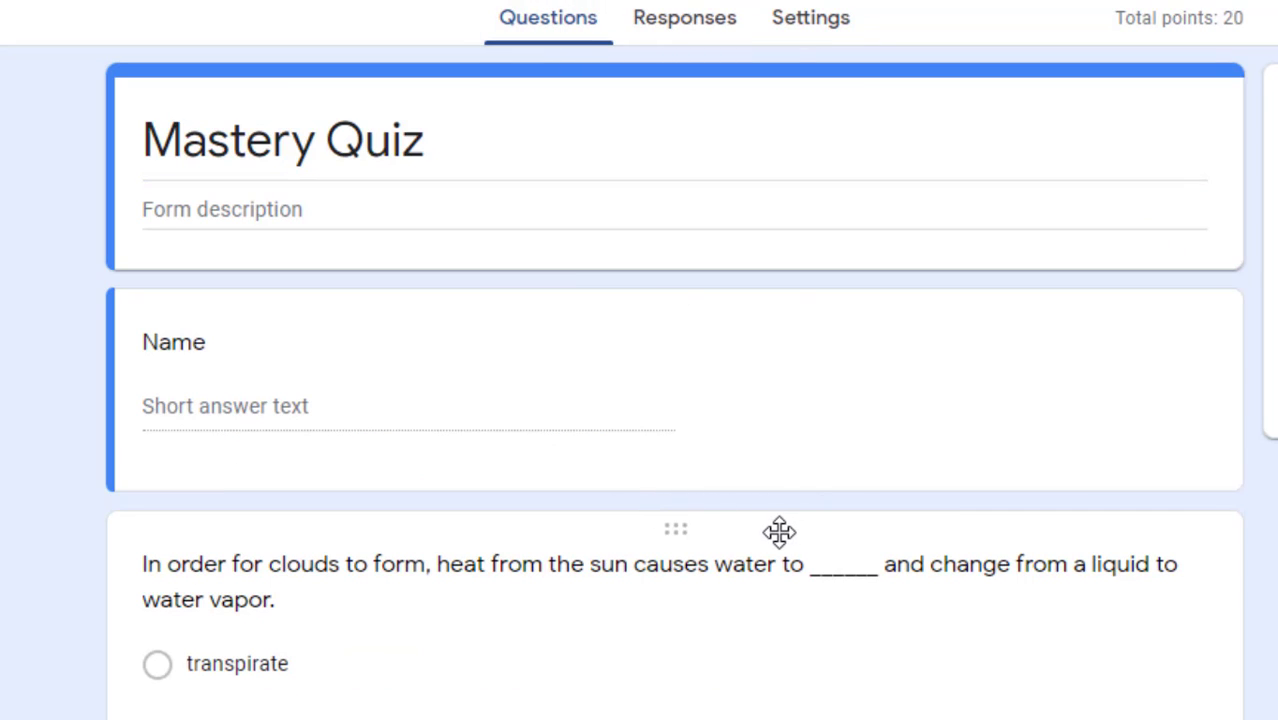
{"action": "scroll", "coordinate": [779, 533], "scroll_direction": "down", "scroll_amount": 3}
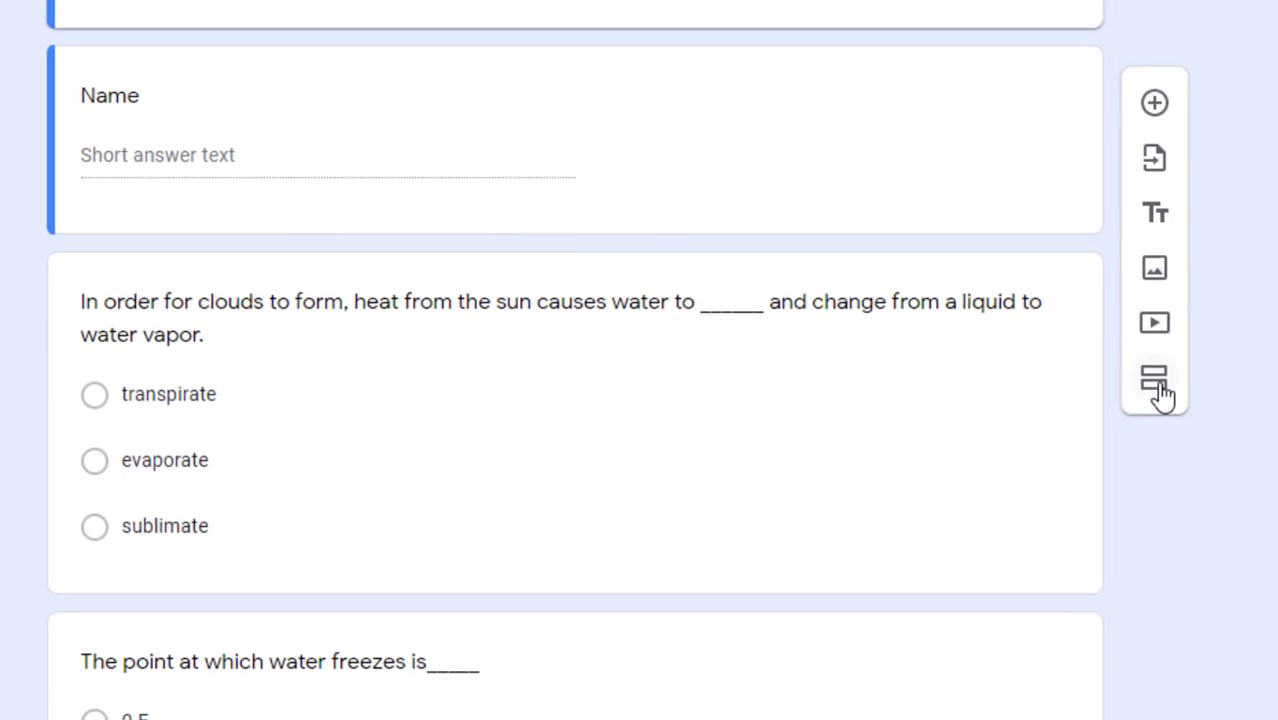
{"action": "left_click", "coordinate": [455, 318]}
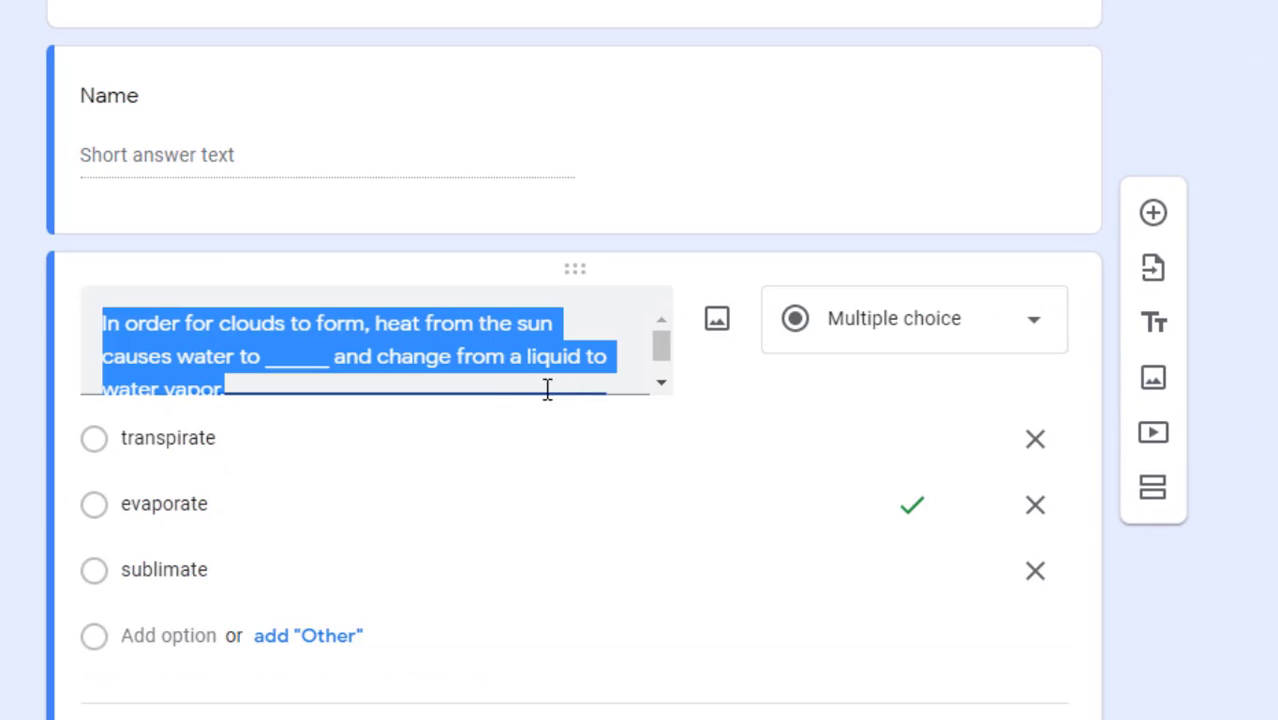
{"action": "scroll", "coordinate": [773, 523], "scroll_direction": "down", "scroll_amount": 3}
{"action": "left_click", "coordinate": [1153, 390]}
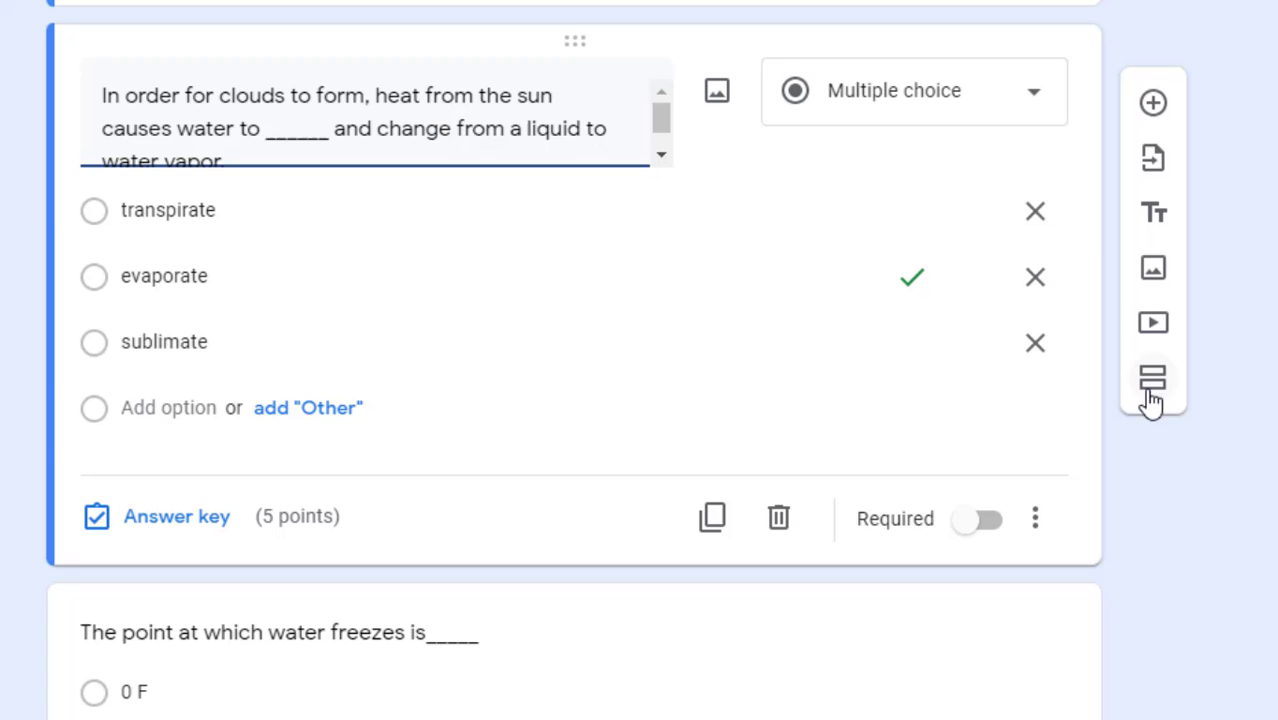
{"action": "left_click", "coordinate": [1153, 380]}
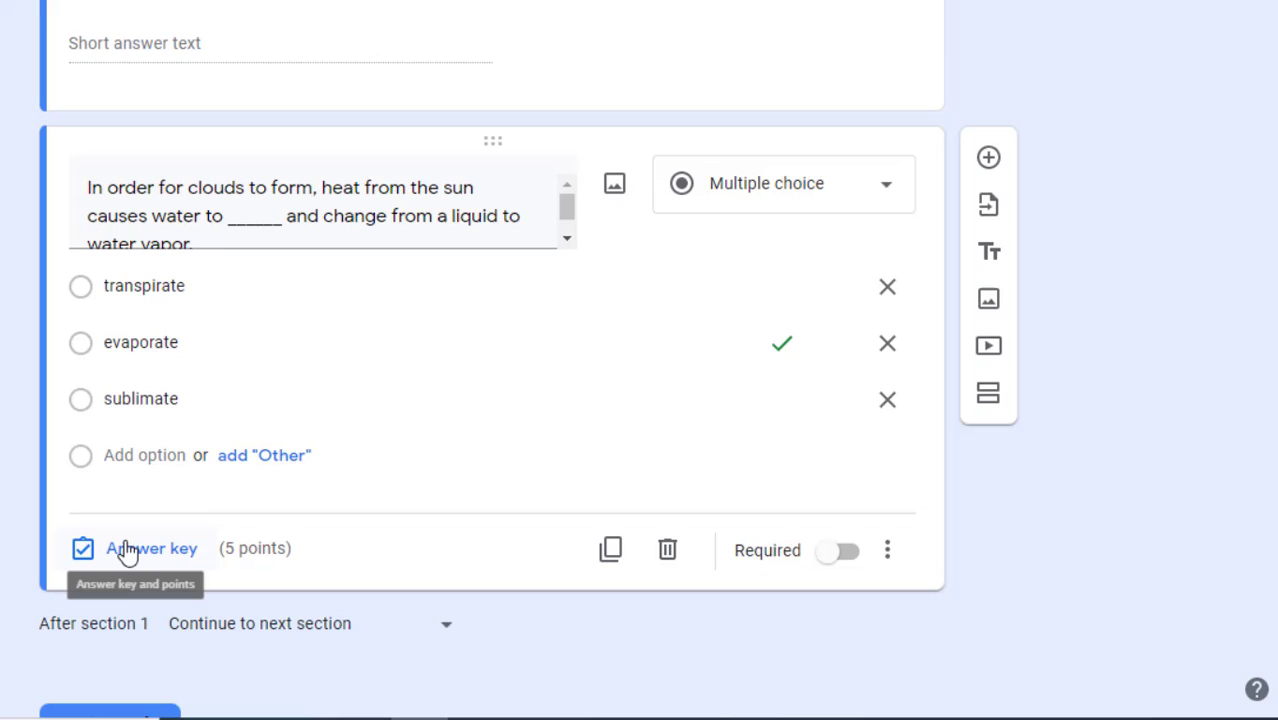
Mark 'evaporate' as the 5-point correct answer in the clouds question's answer key.
{"action": "left_click", "coordinate": [182, 555]}
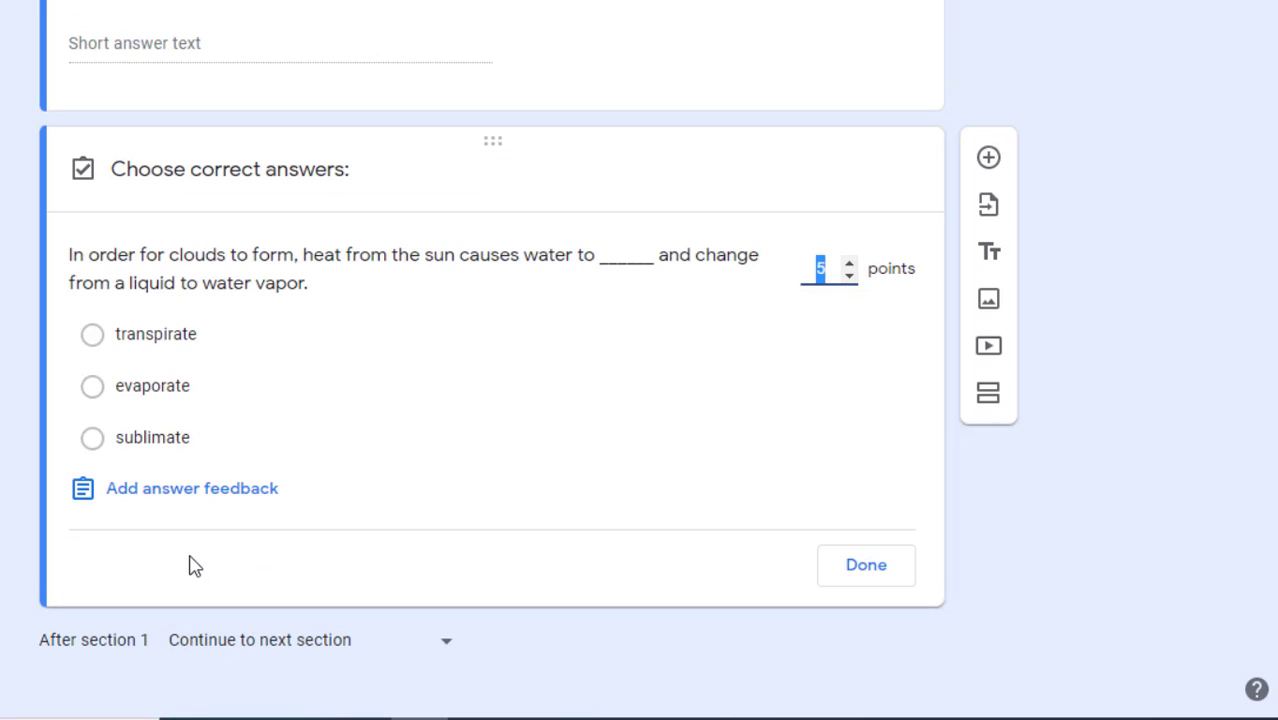
{"action": "left_click", "coordinate": [92, 386]}
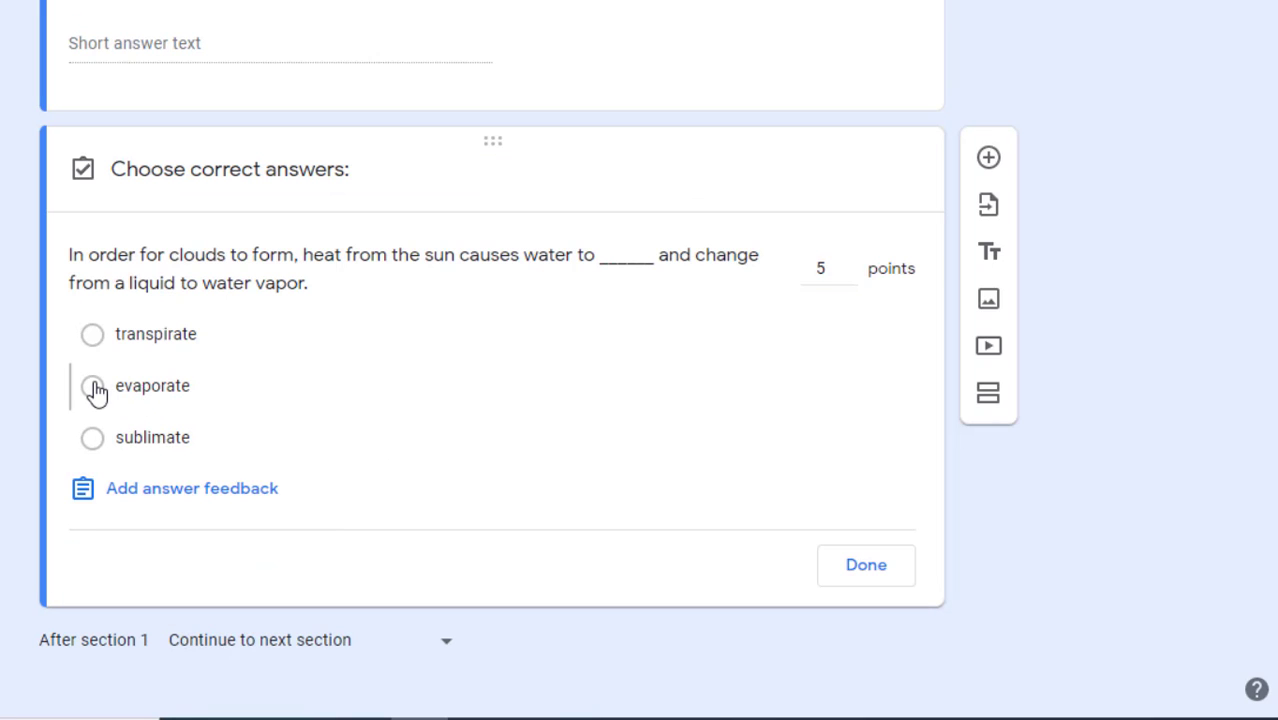
{"action": "left_click", "coordinate": [857, 568]}
{"action": "scroll", "coordinate": [1055, 560], "scroll_direction": "down", "scroll_amount": 3}
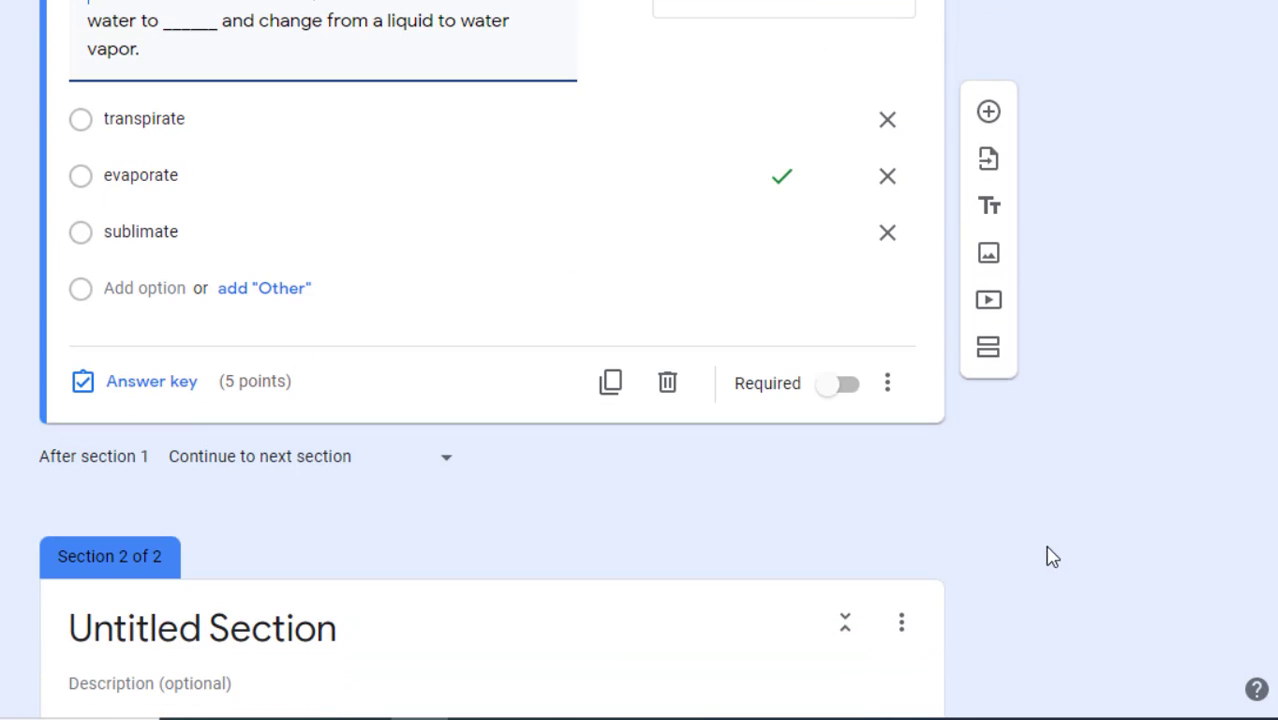
{"action": "scroll", "coordinate": [527, 530], "scroll_direction": "down", "scroll_amount": 3}
{"action": "scroll", "coordinate": [470, 440], "scroll_direction": "down", "scroll_amount": 3}
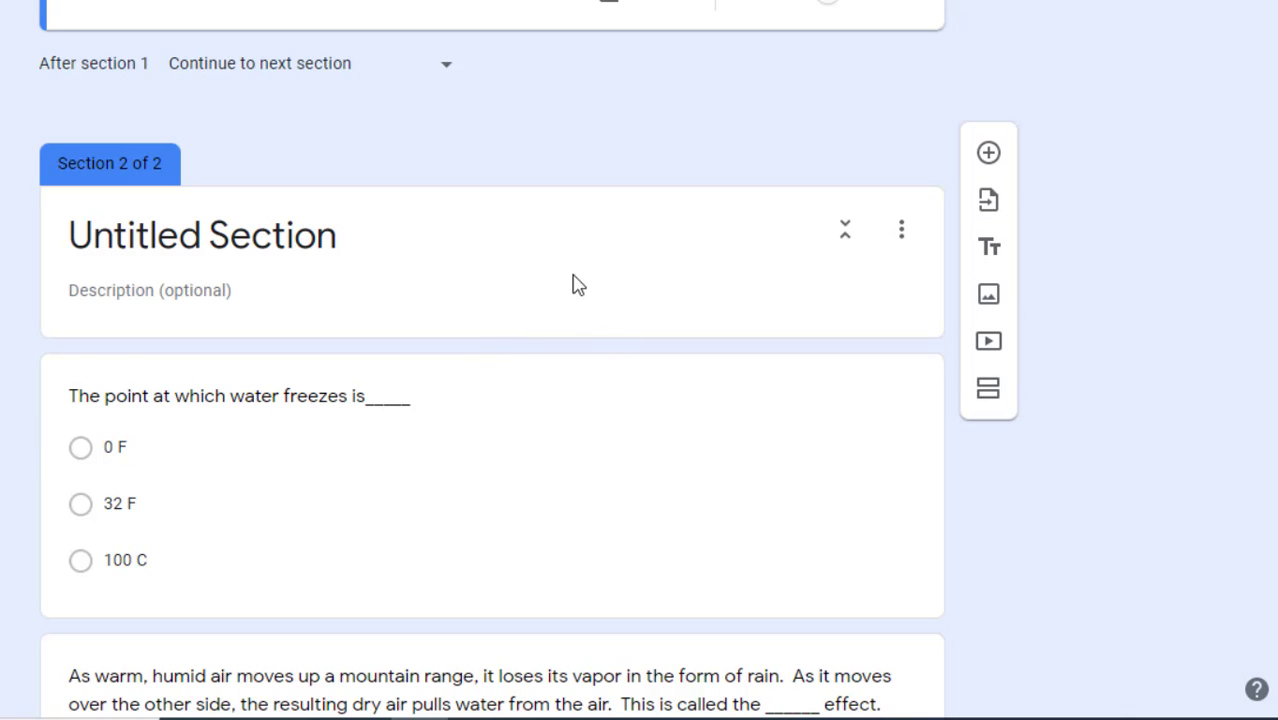
{"action": "scroll", "coordinate": [575, 285], "scroll_direction": "down", "scroll_amount": 2}
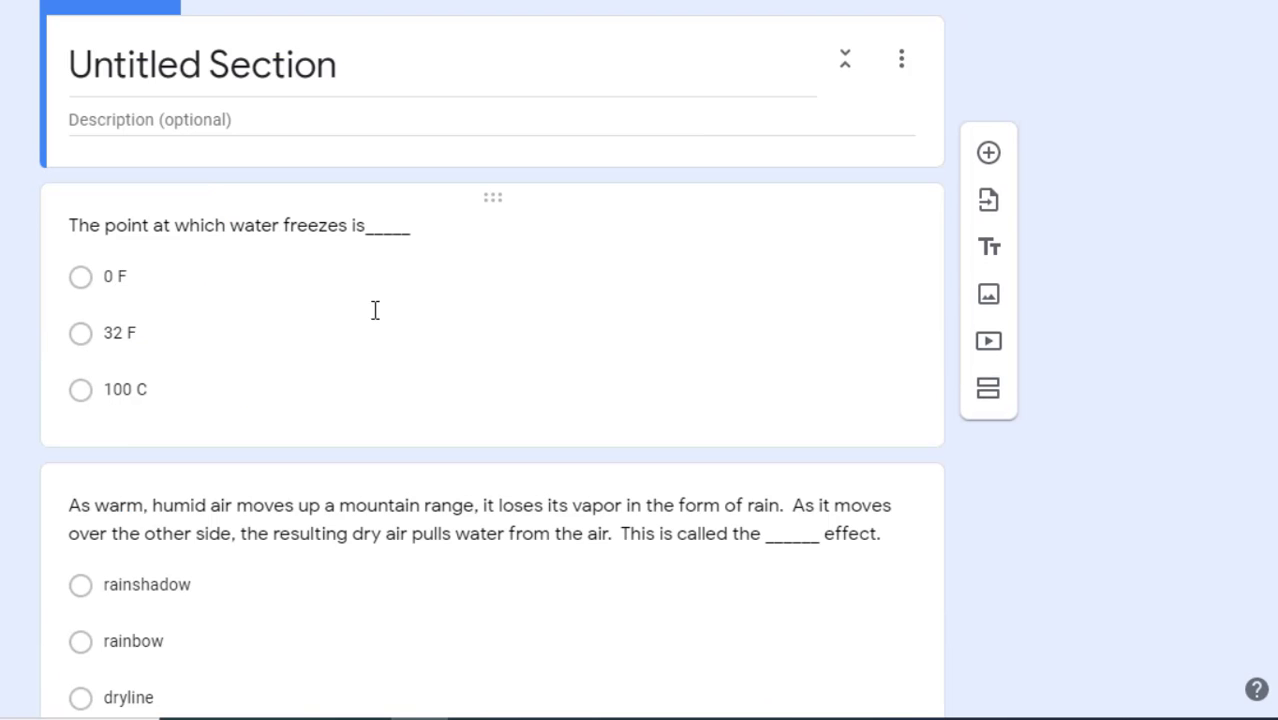
Add a third section, then select Section 2's 'Untitled Section' title to rename it 'Answer Feedback 1'.
{"action": "left_click", "coordinate": [988, 390]}
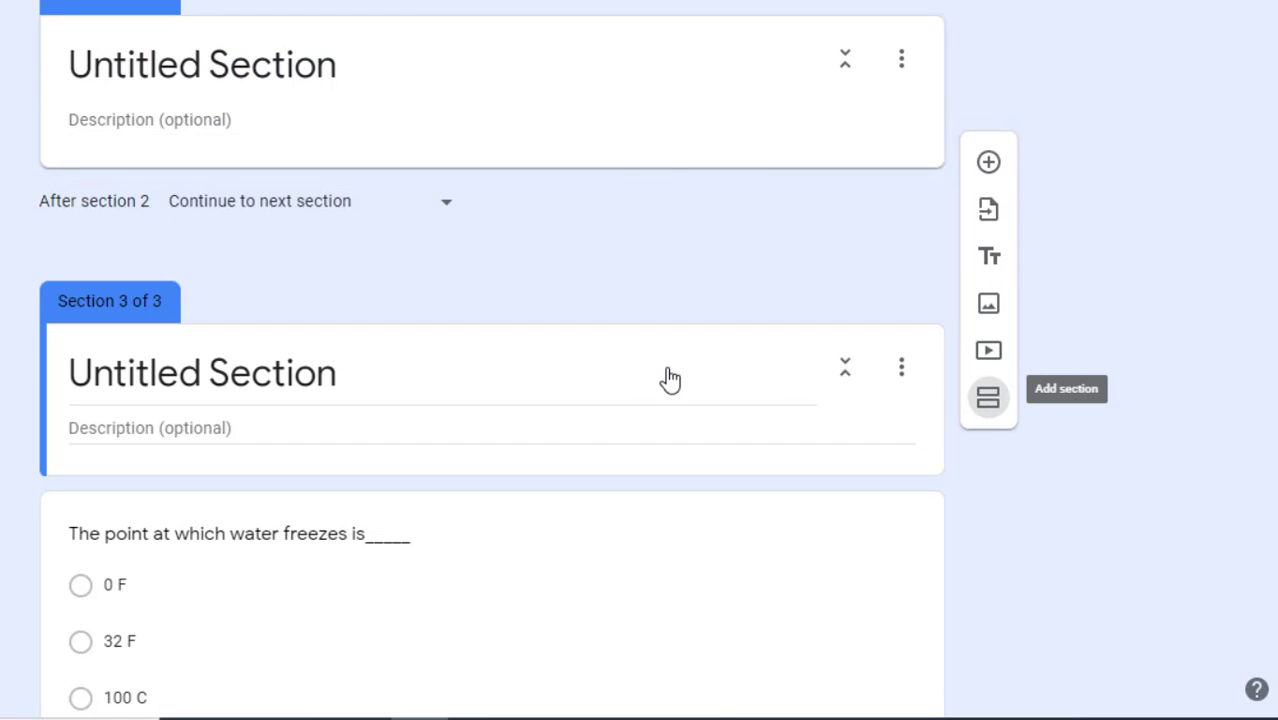
{"action": "scroll", "coordinate": [1097, 277], "scroll_direction": "up", "scroll_amount": 5}
{"action": "scroll", "coordinate": [1095, 277], "scroll_direction": "up", "scroll_amount": 3}
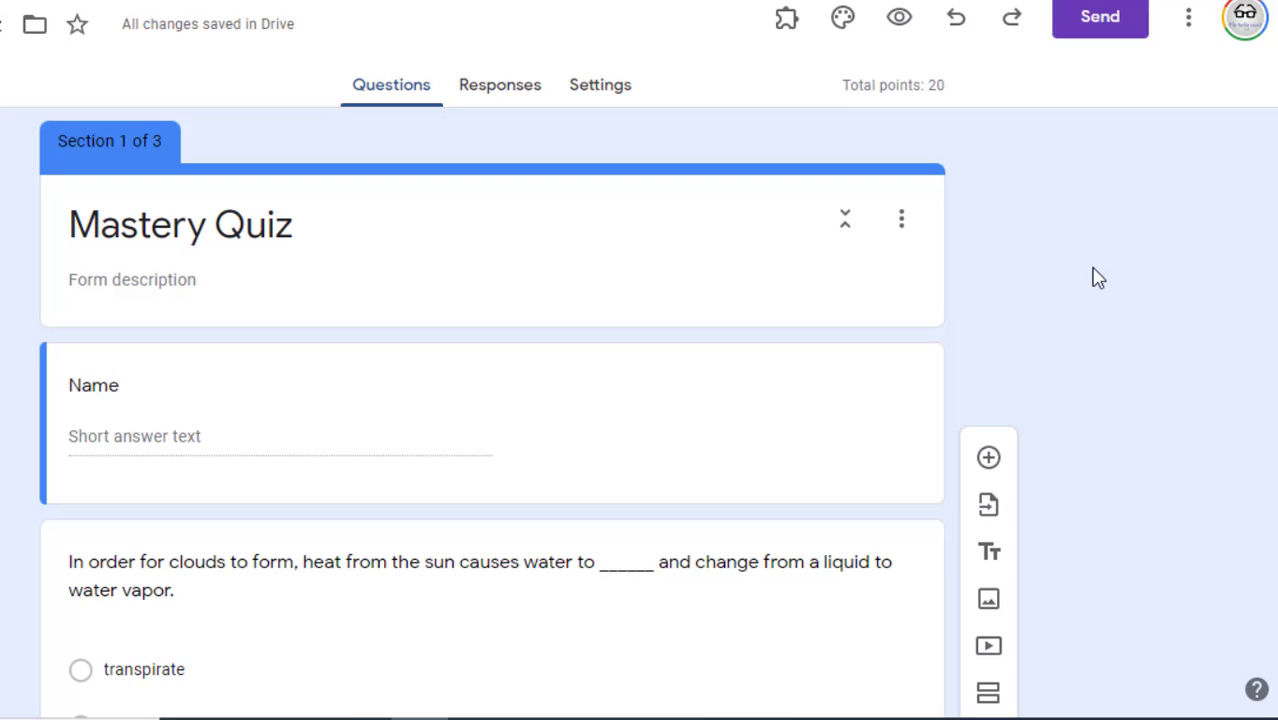
{"action": "scroll", "coordinate": [1090, 285], "scroll_direction": "down", "scroll_amount": 2}
{"action": "scroll", "coordinate": [1088, 292], "scroll_direction": "down", "scroll_amount": 1}
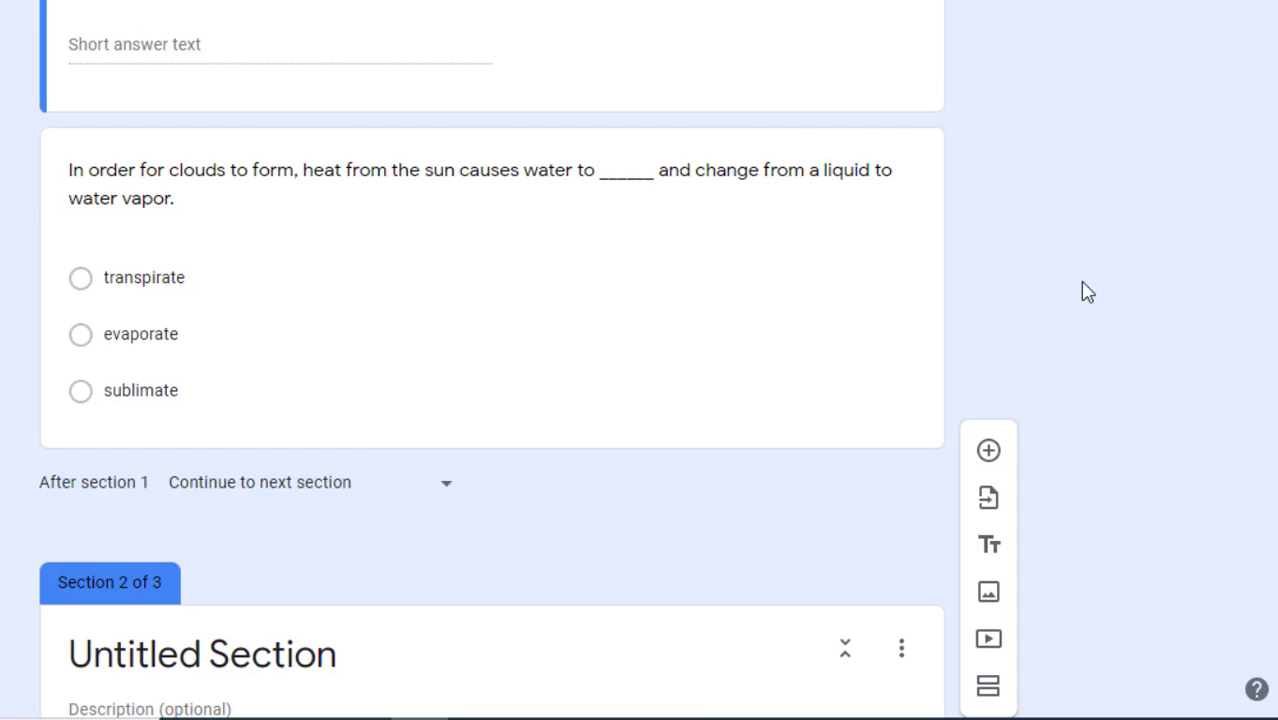
{"action": "scroll", "coordinate": [1088, 292], "scroll_direction": "up", "scroll_amount": 3}
{"action": "scroll", "coordinate": [338, 508], "scroll_direction": "down", "scroll_amount": 3}
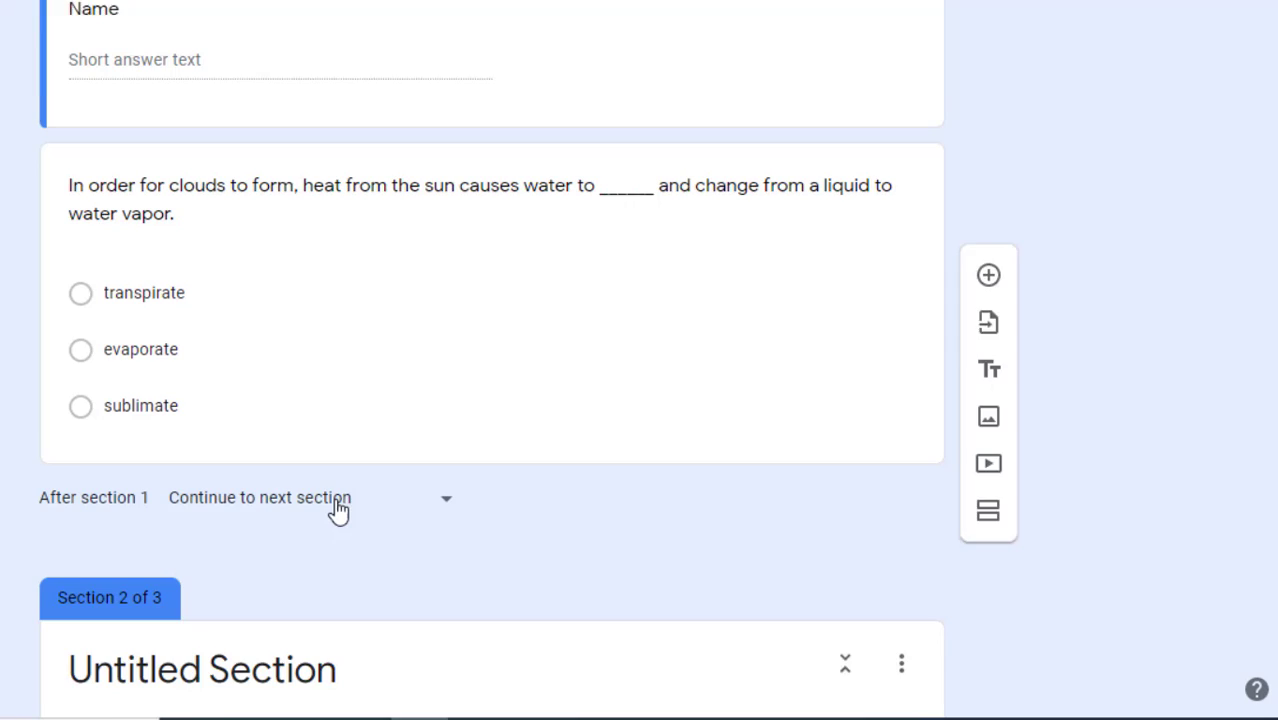
{"action": "scroll", "coordinate": [338, 508], "scroll_direction": "down", "scroll_amount": 2}
{"action": "left_click", "coordinate": [231, 457]}
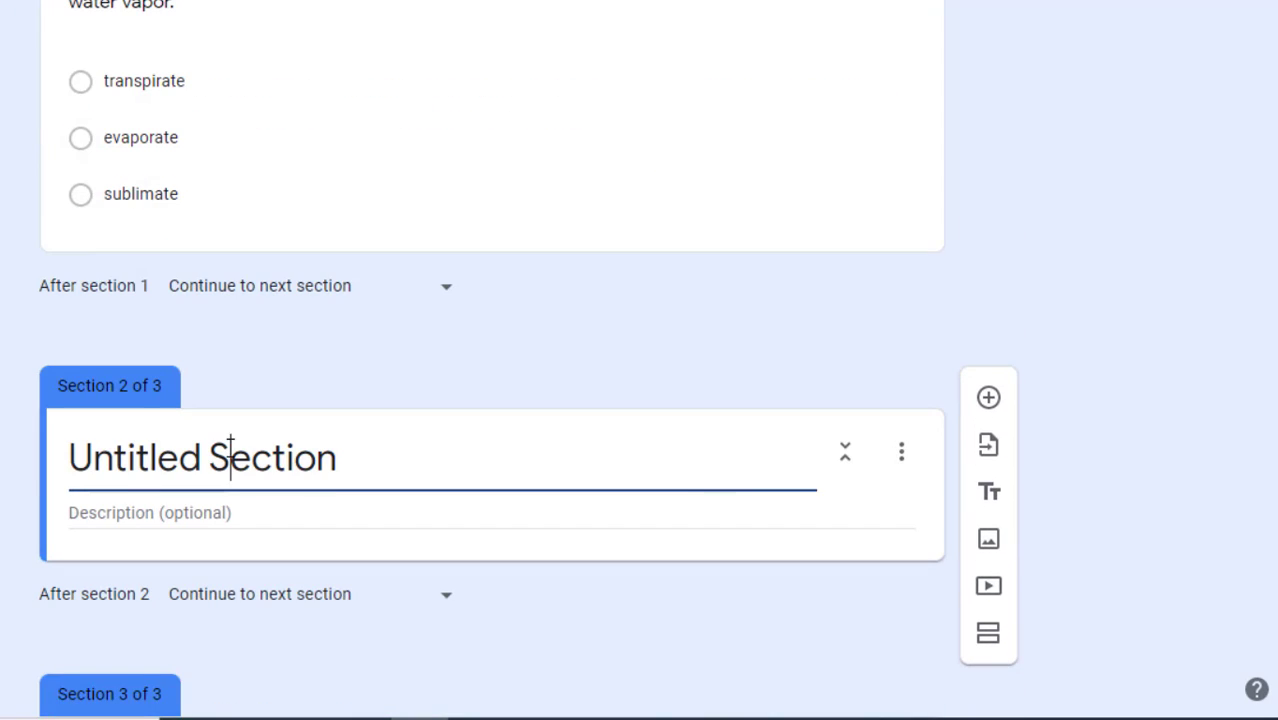
{"action": "triple_click", "coordinate": [231, 455]}
{"action": "type", "text": "Answer"}
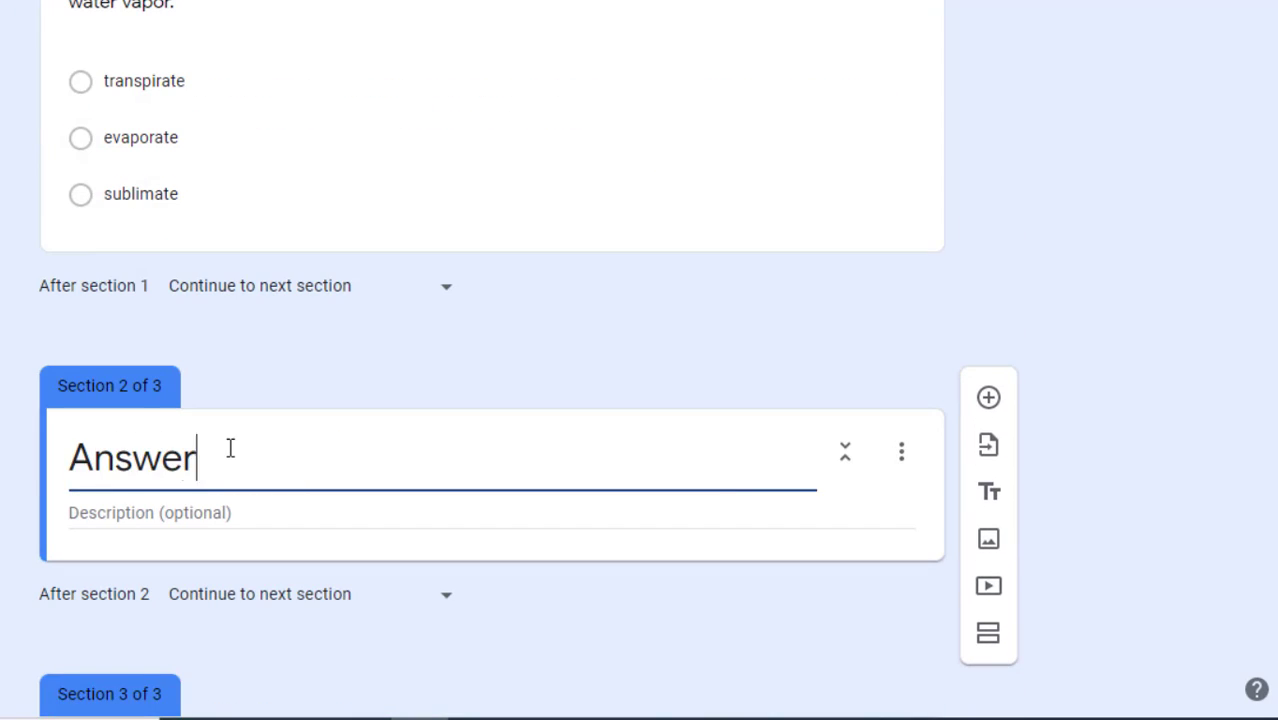
{"action": "type", "text": " Feedback 1"}
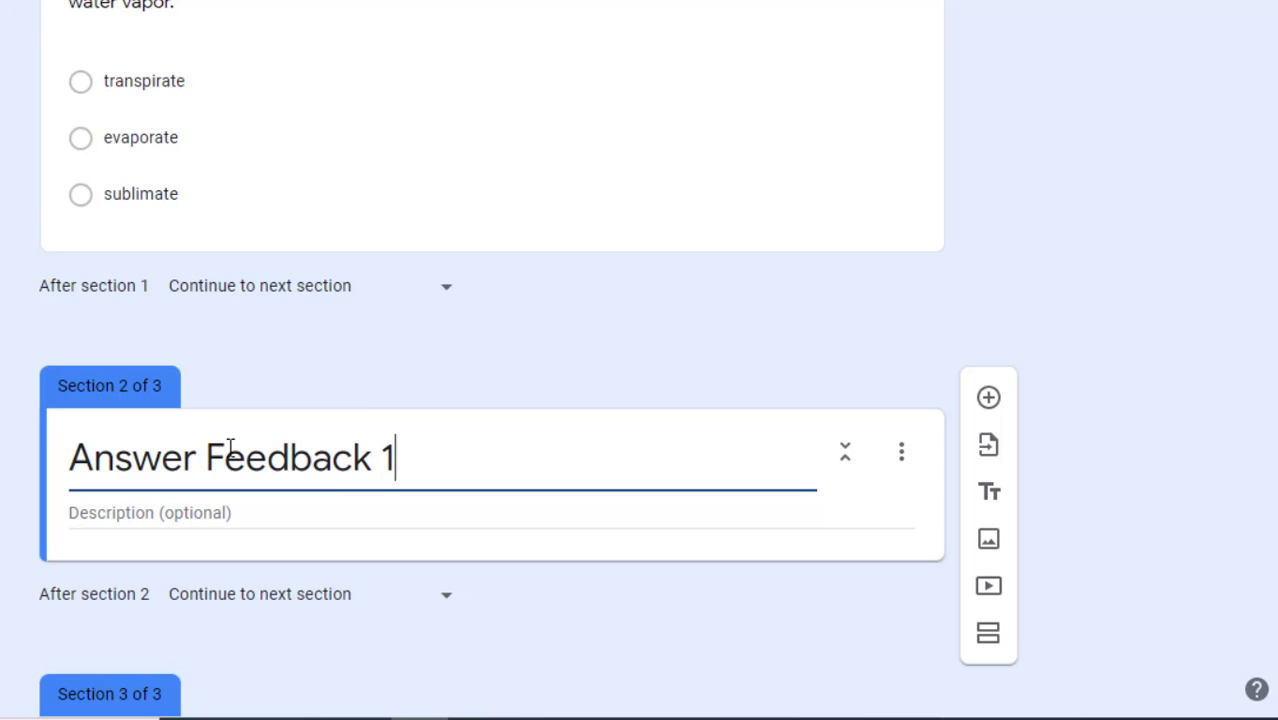
{"action": "scroll", "coordinate": [984, 366], "scroll_direction": "up", "scroll_amount": 3}
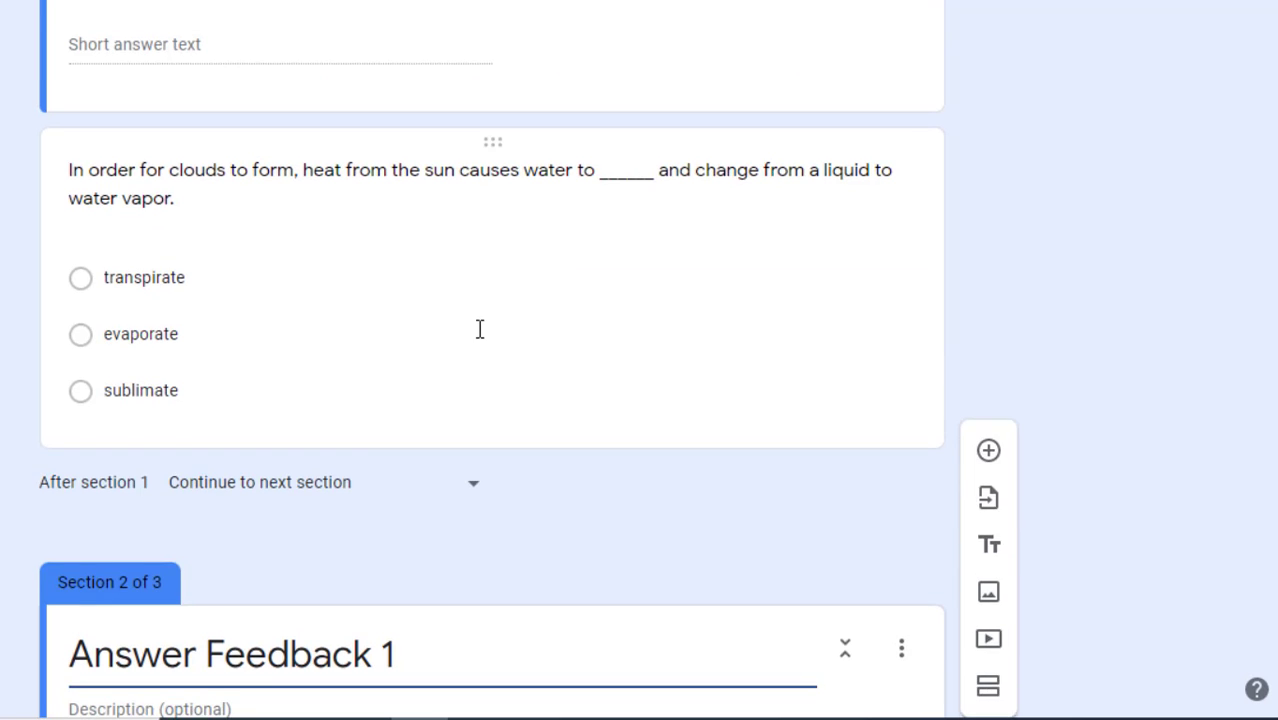
Enable 'Go to section based on answer' on the multiple-choice clouds question.
{"action": "double_click", "coordinate": [479, 334]}
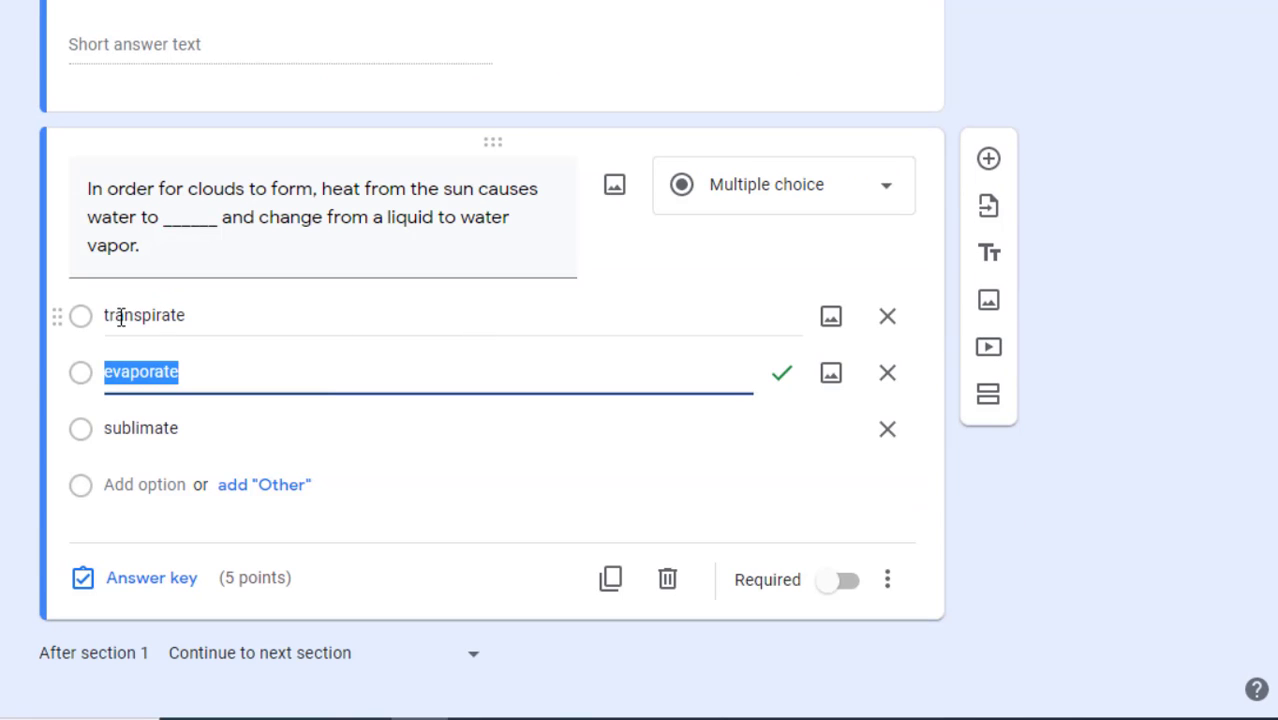
{"action": "left_click", "coordinate": [887, 580]}
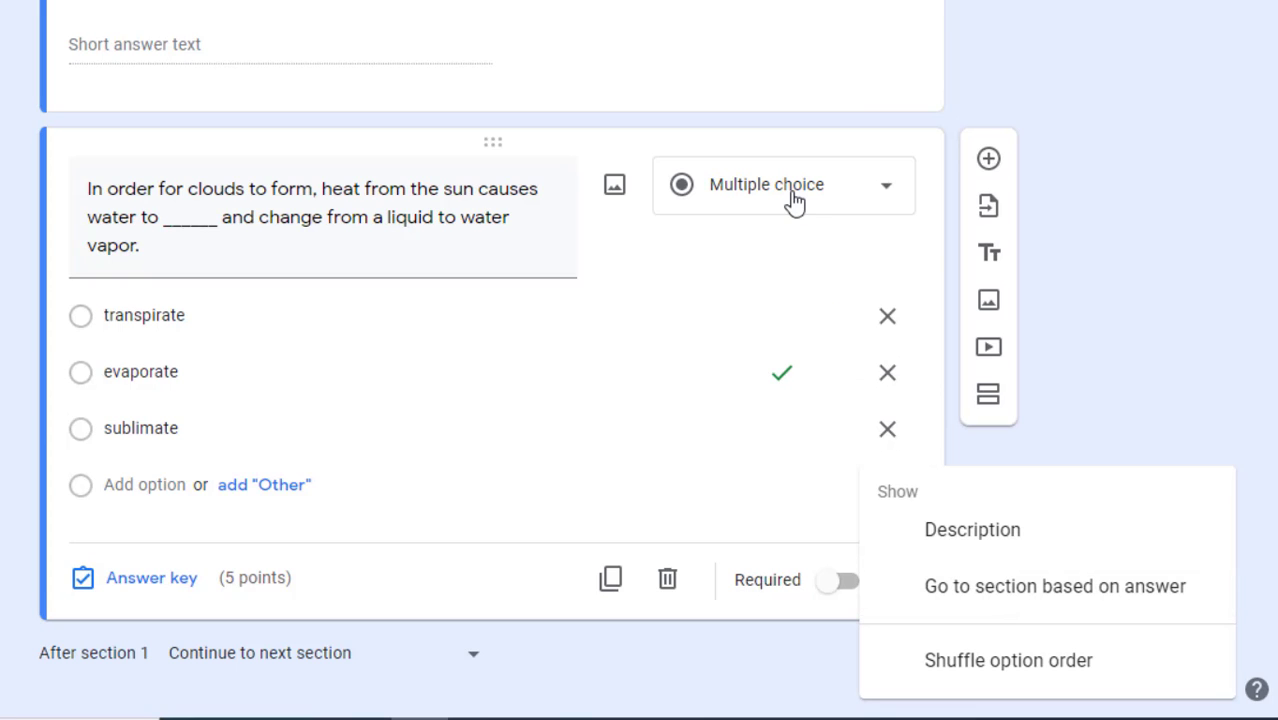
{"action": "left_click", "coordinate": [884, 190]}
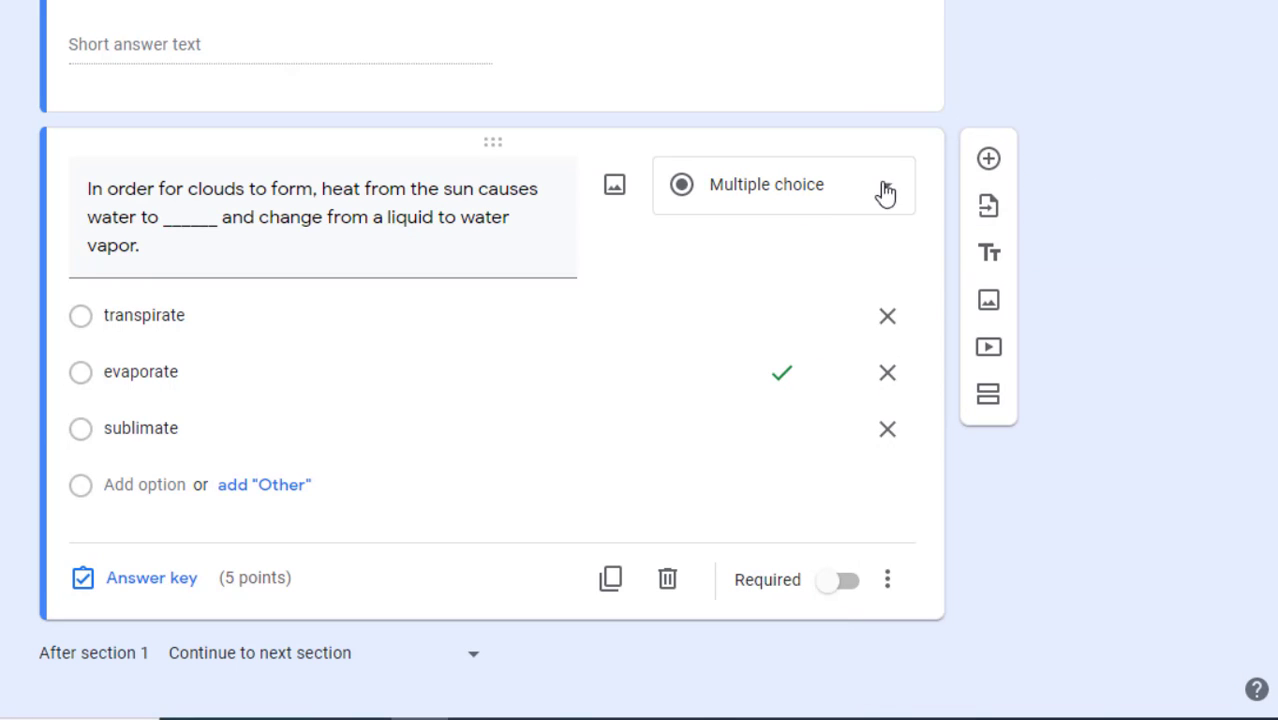
{"action": "left_click", "coordinate": [780, 195]}
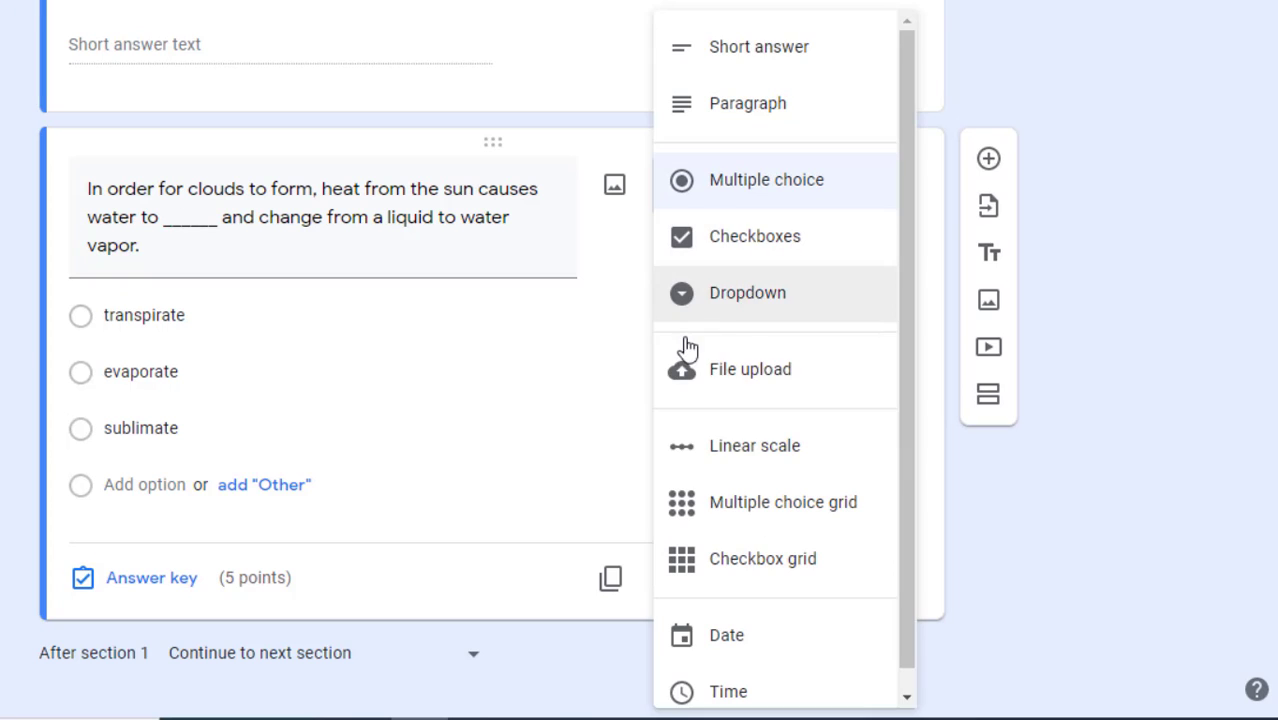
{"action": "left_click", "coordinate": [750, 190]}
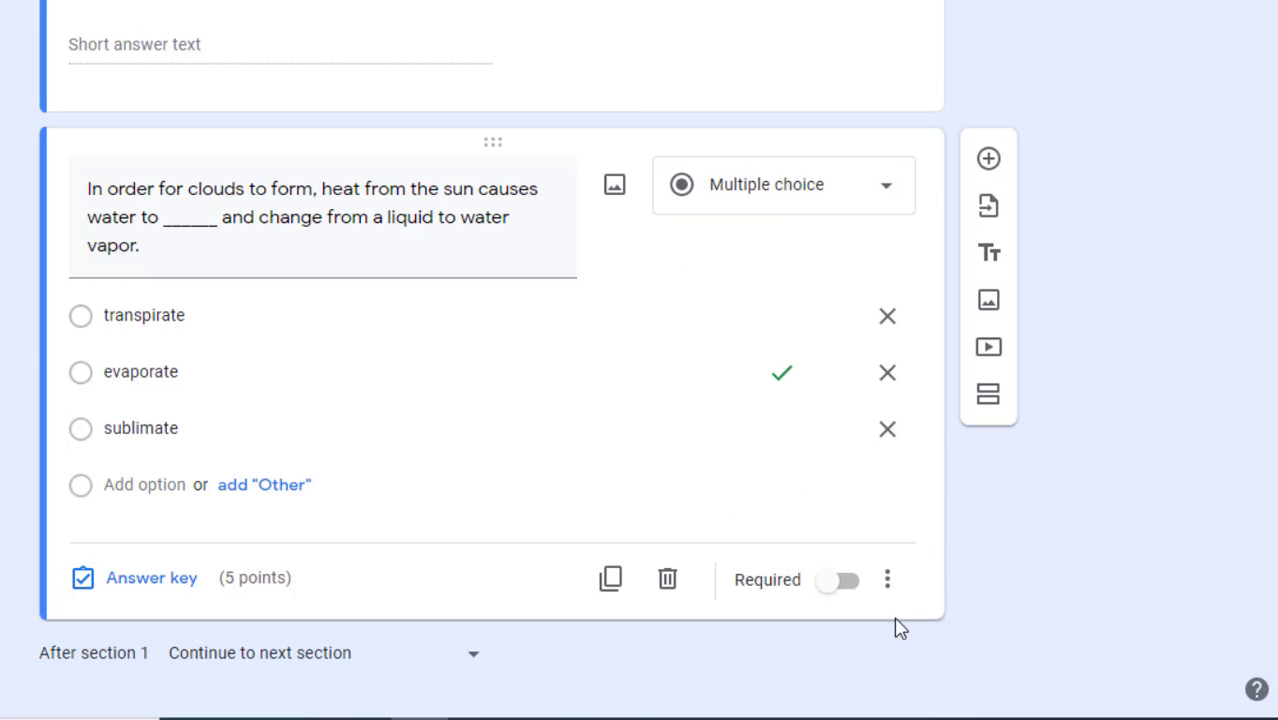
{"action": "left_click", "coordinate": [890, 583]}
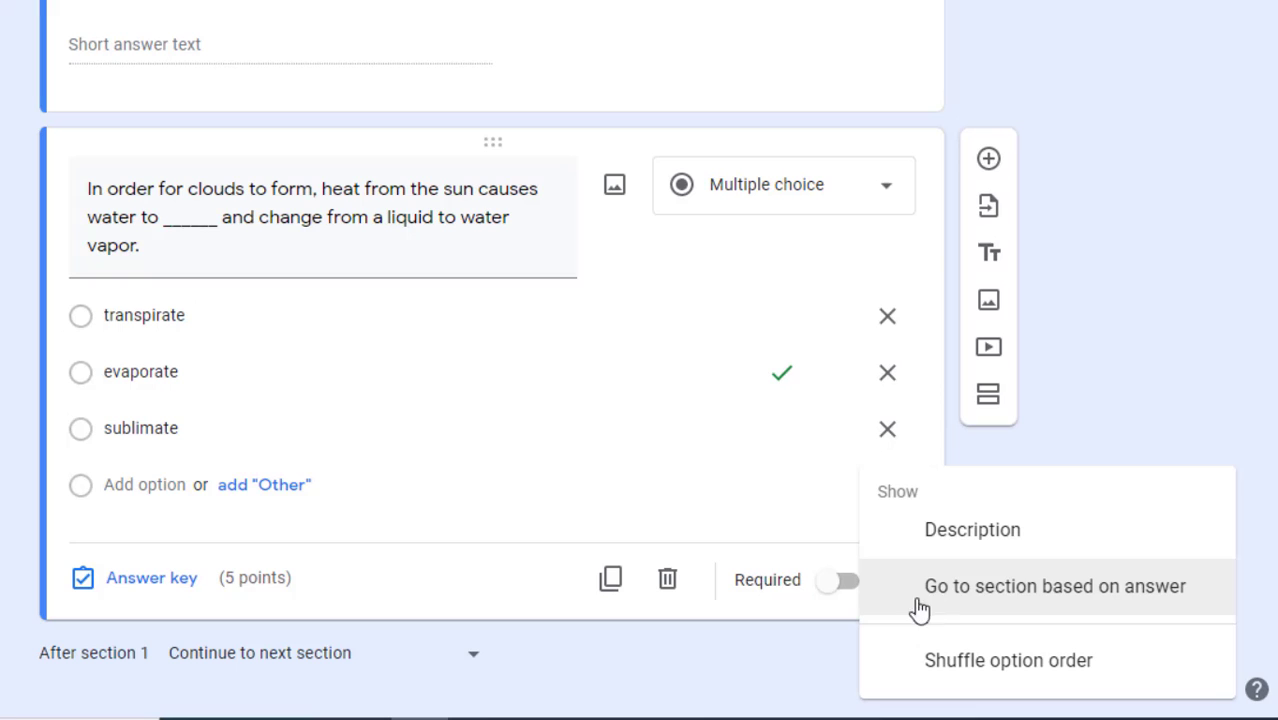
{"action": "left_click", "coordinate": [991, 598]}
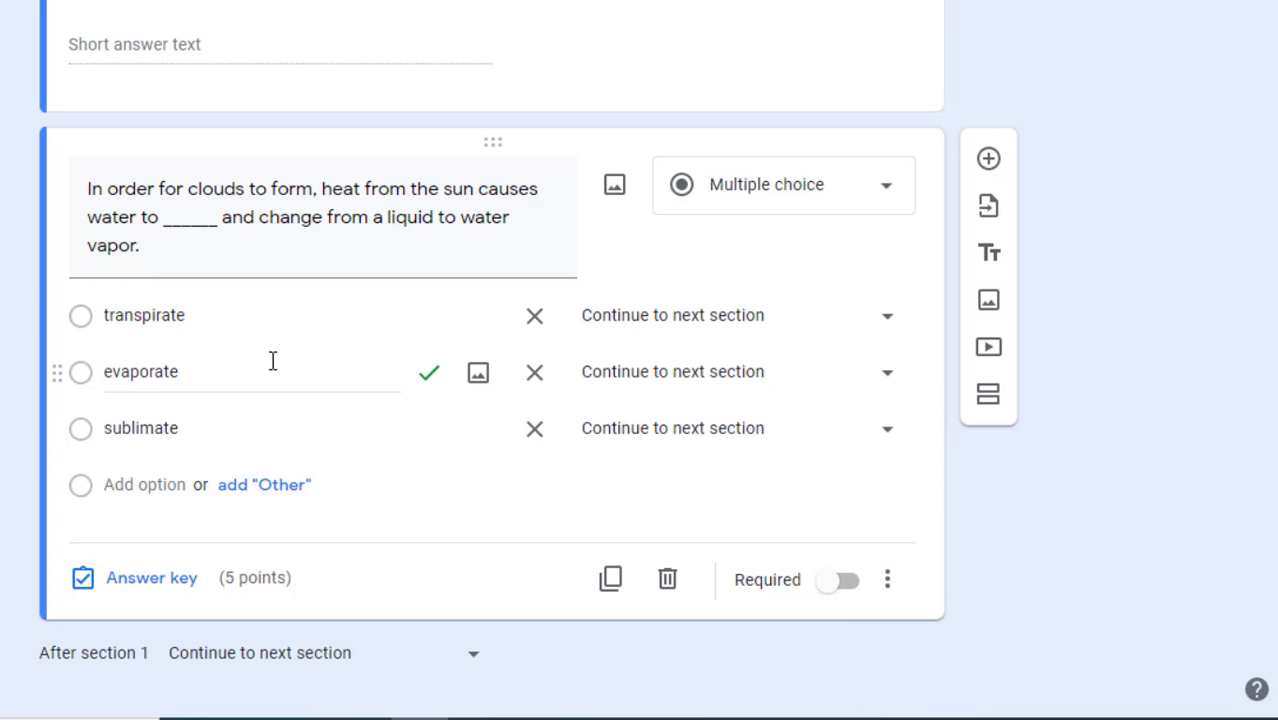
Route transpirate to Answer Feedback 1 and evaporate to section 3; begin routing sublimate.
{"action": "left_click", "coordinate": [723, 322]}
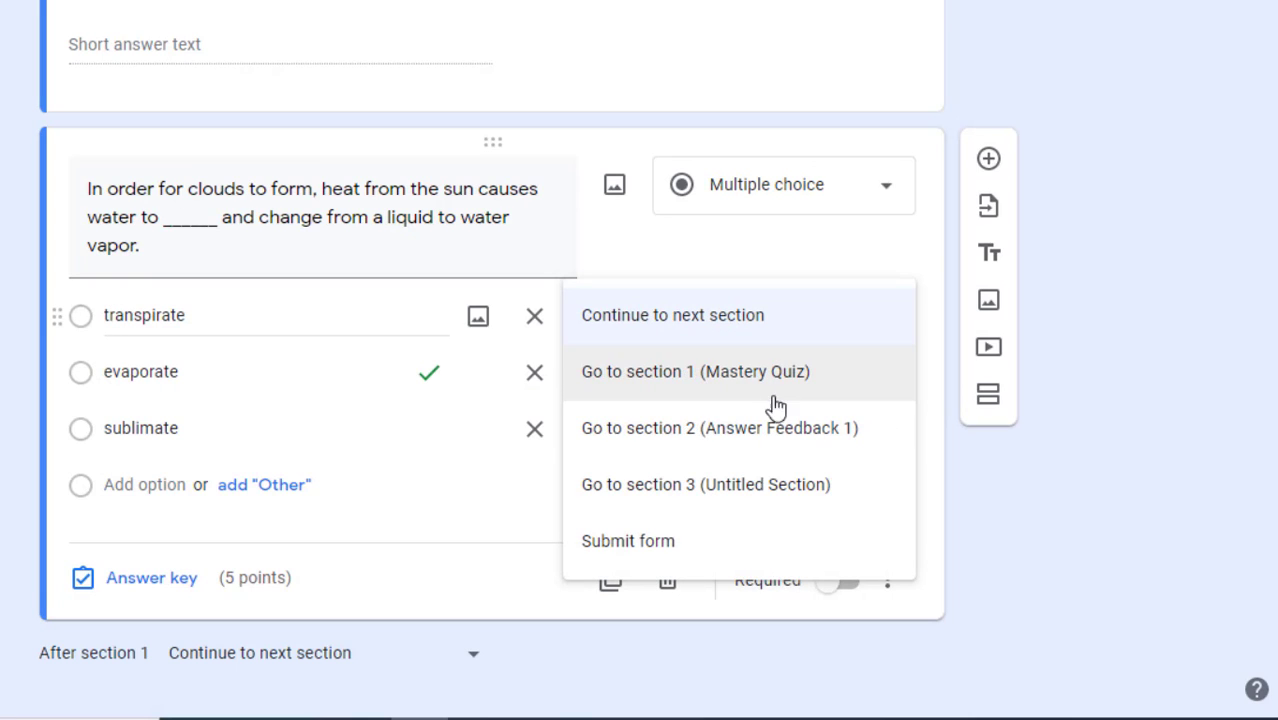
{"action": "left_click", "coordinate": [702, 437]}
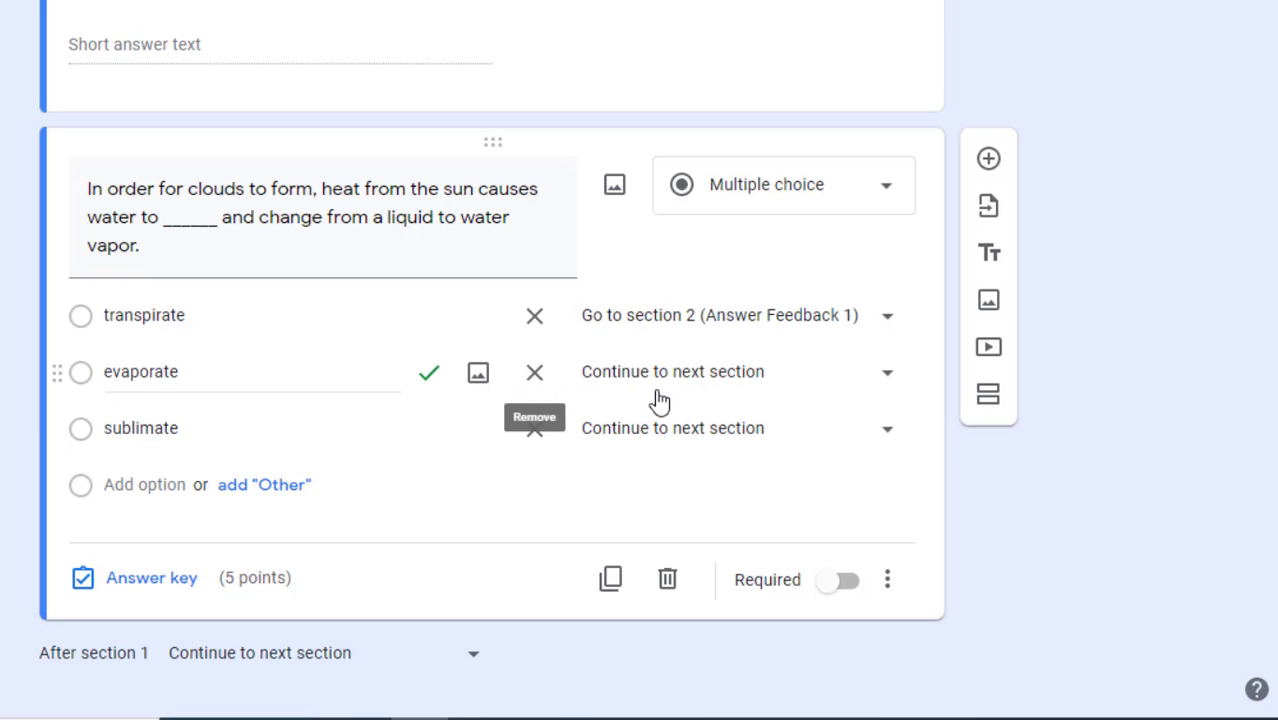
{"action": "left_click", "coordinate": [700, 383]}
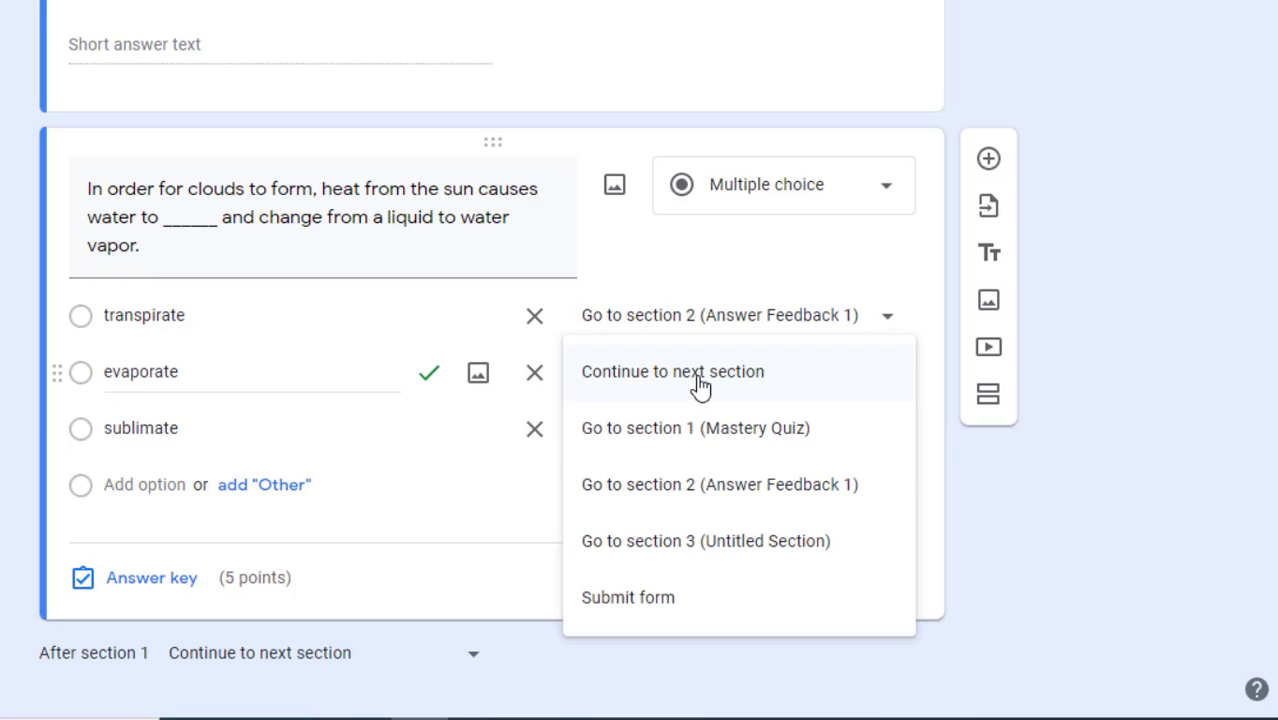
{"action": "left_click", "coordinate": [703, 546]}
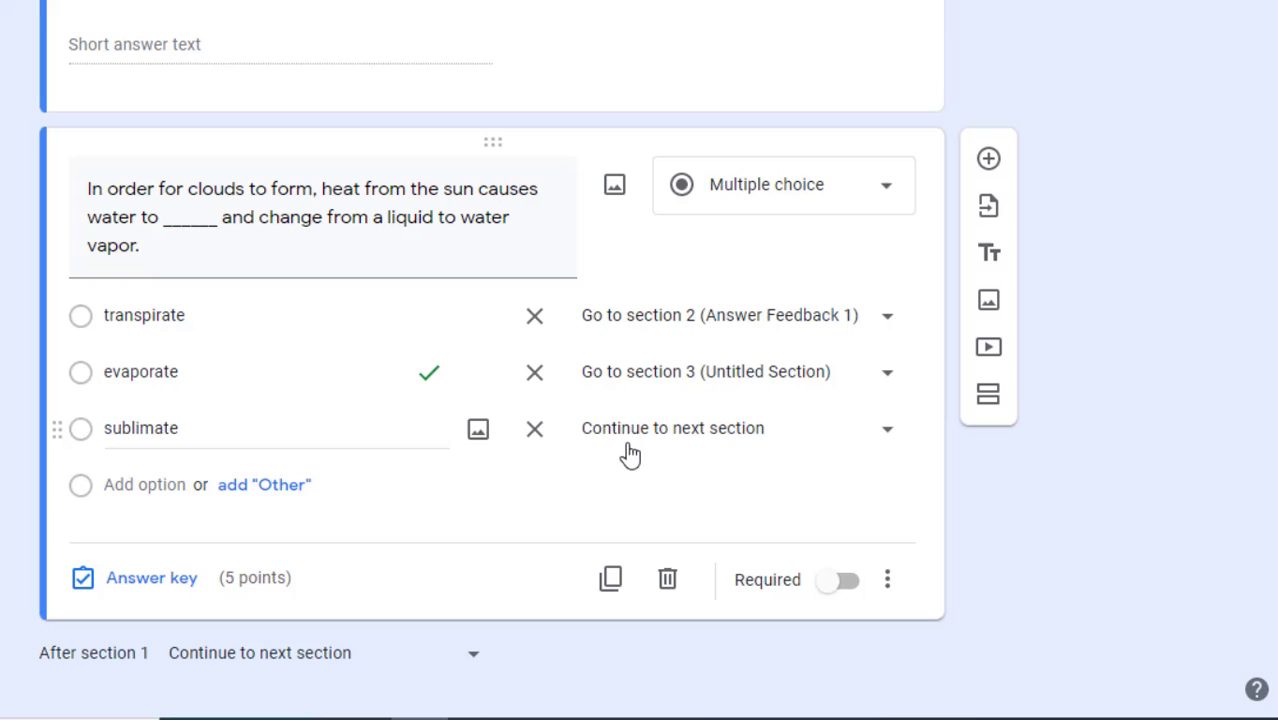
{"action": "left_click", "coordinate": [725, 428]}
Route the sublimate answer to Answer Feedback 1.
{"action": "left_click", "coordinate": [800, 537]}
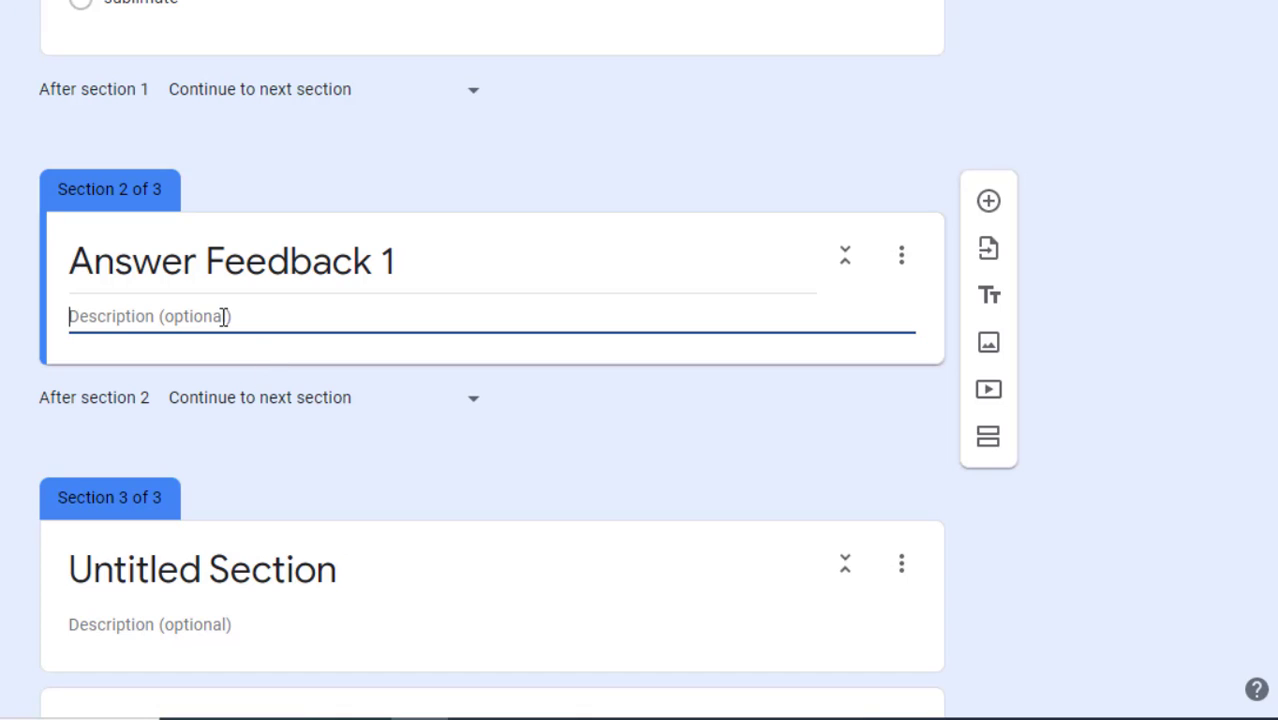
{"action": "type", "text": "L"}
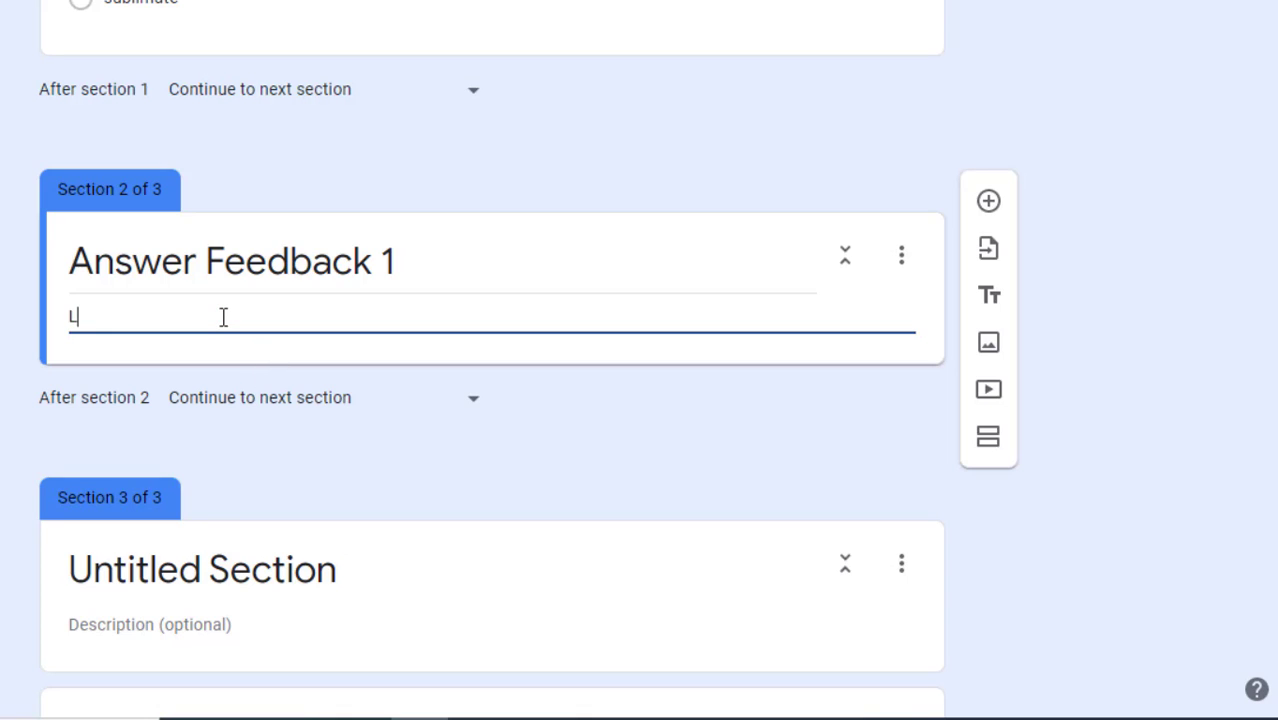
{"action": "type", "text": "ooks like y"}
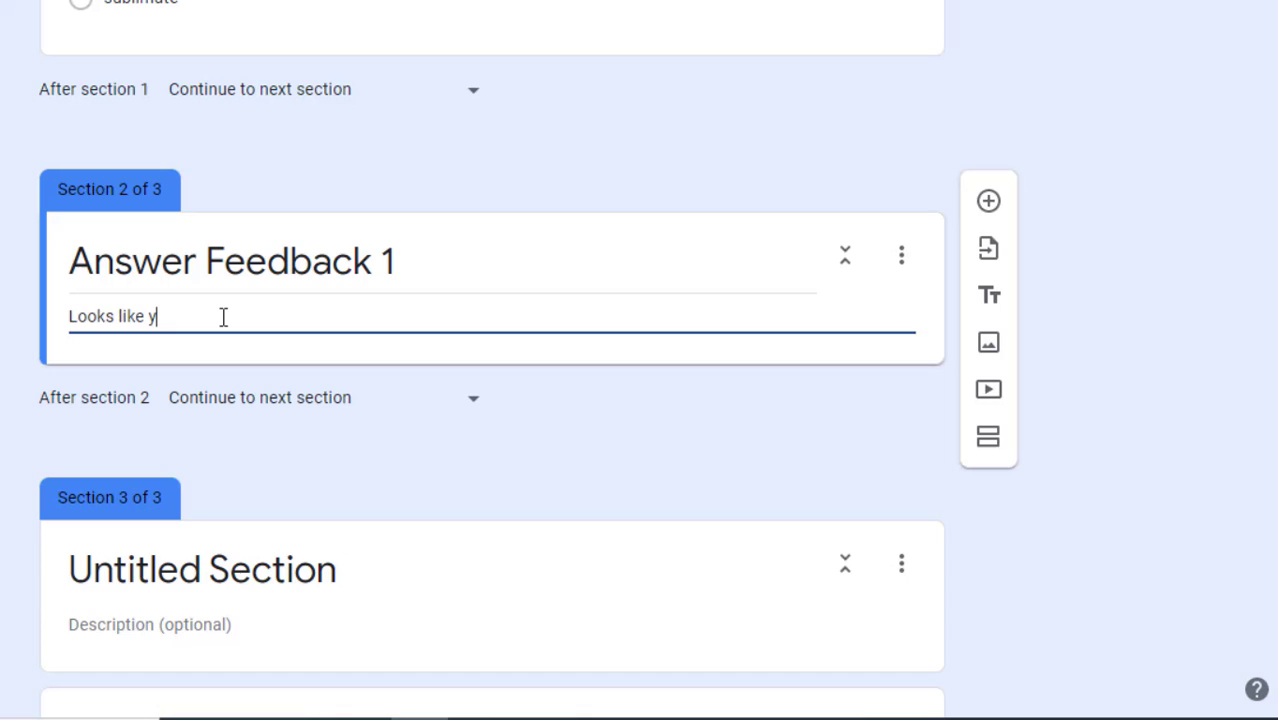
{"action": "type", "text": "ou got that one "}
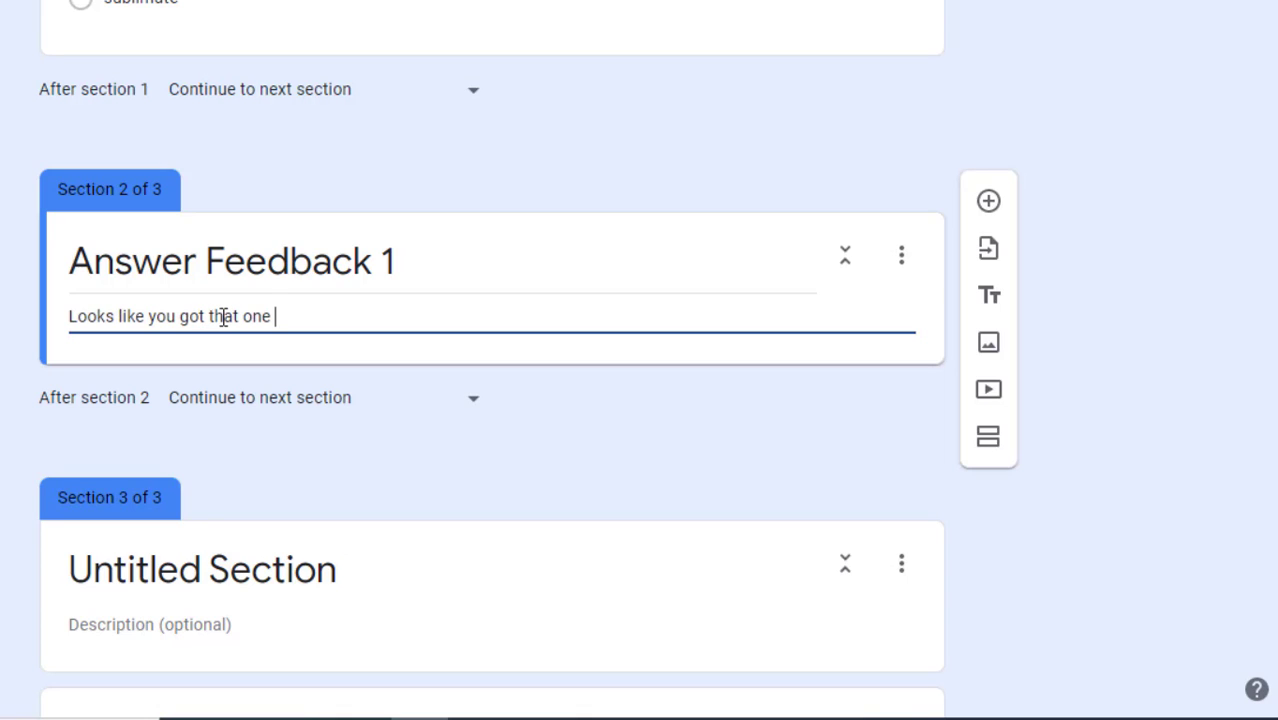
{"action": "type", "text": "wrong.  Let's t"}
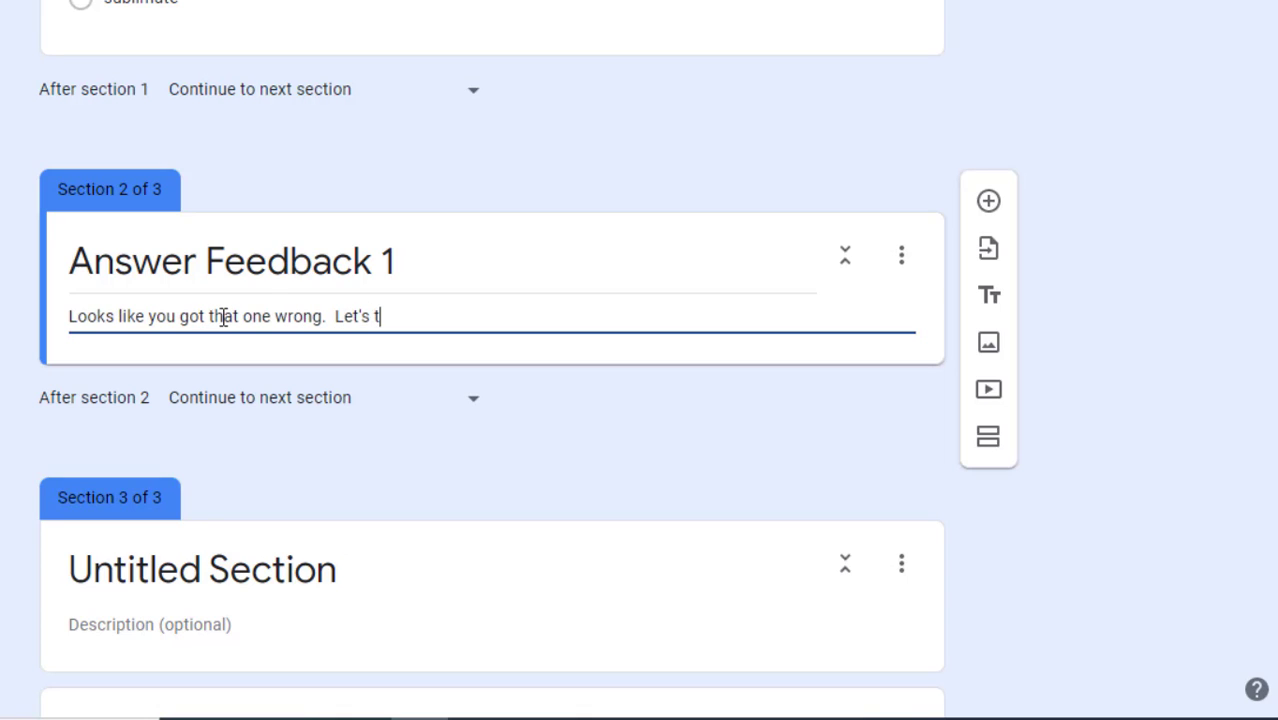
{"action": "type", "text": "ry again."}
Set 'After section 2' to loop back to section 1 (Mastery Quiz).
{"action": "left_click", "coordinate": [150, 402]}
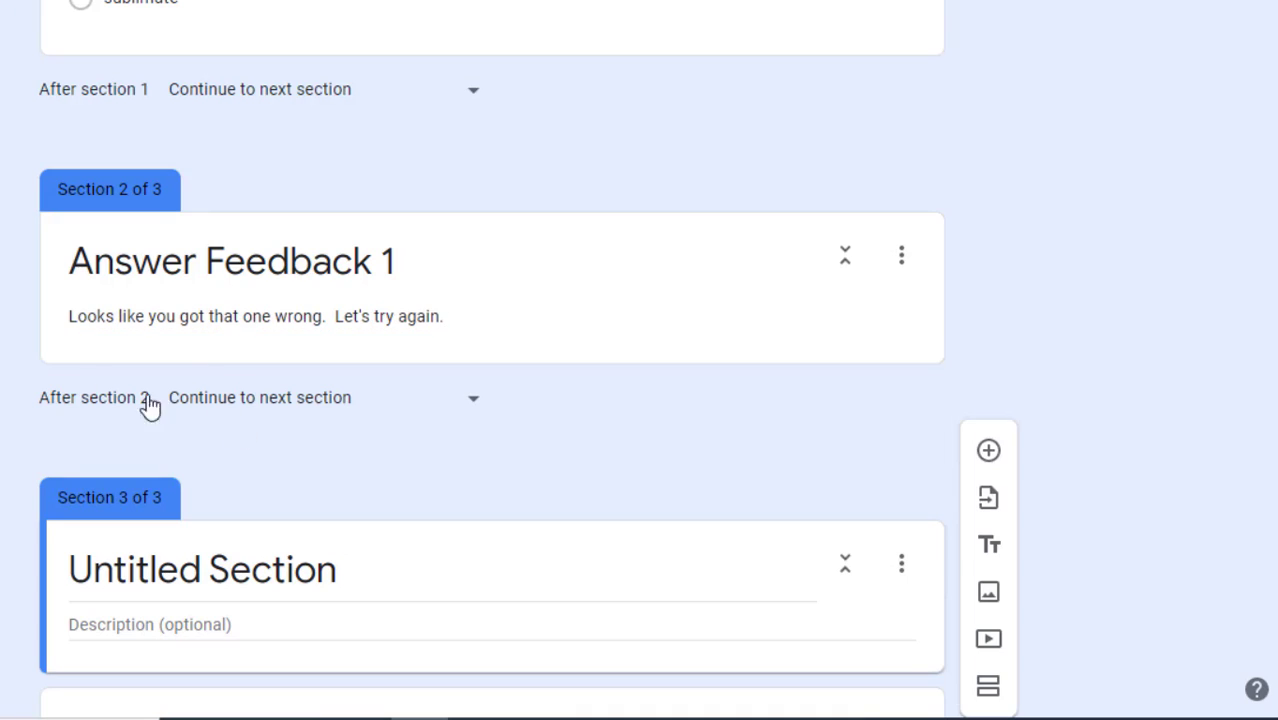
{"action": "left_click", "coordinate": [251, 405]}
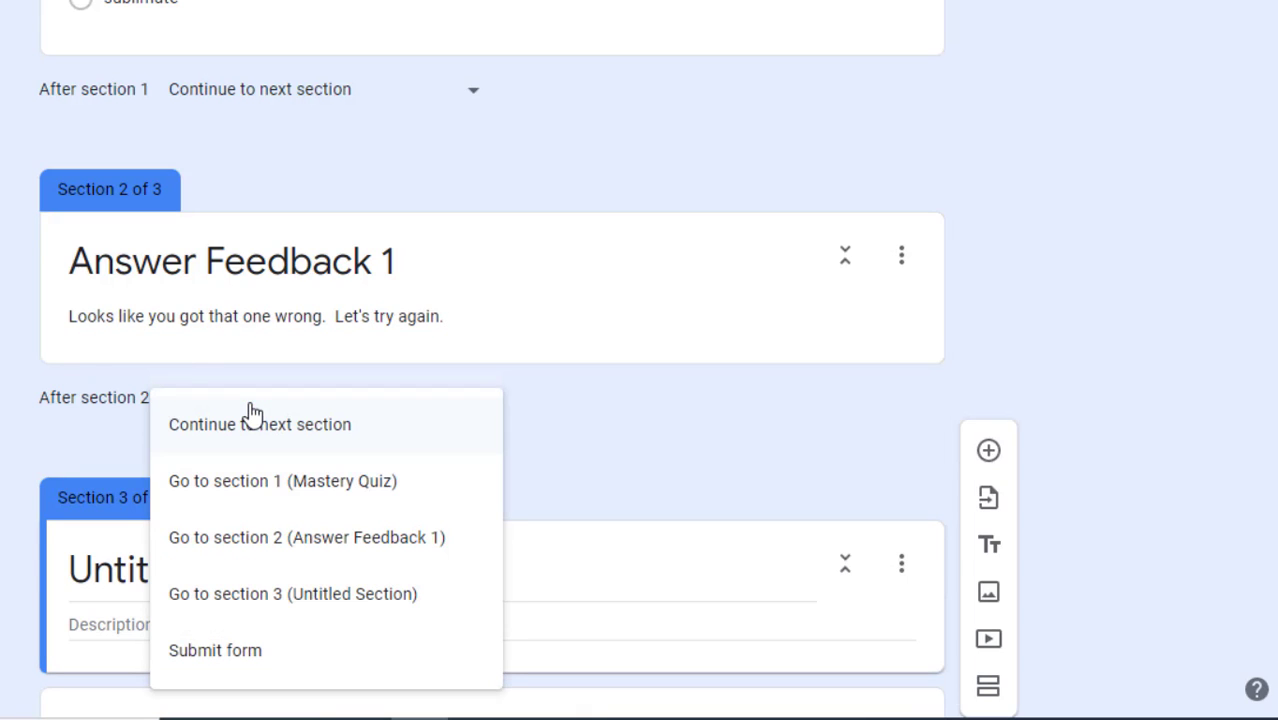
{"action": "left_click", "coordinate": [313, 487]}
{"action": "scroll", "coordinate": [630, 459], "scroll_direction": "up", "scroll_amount": 8}
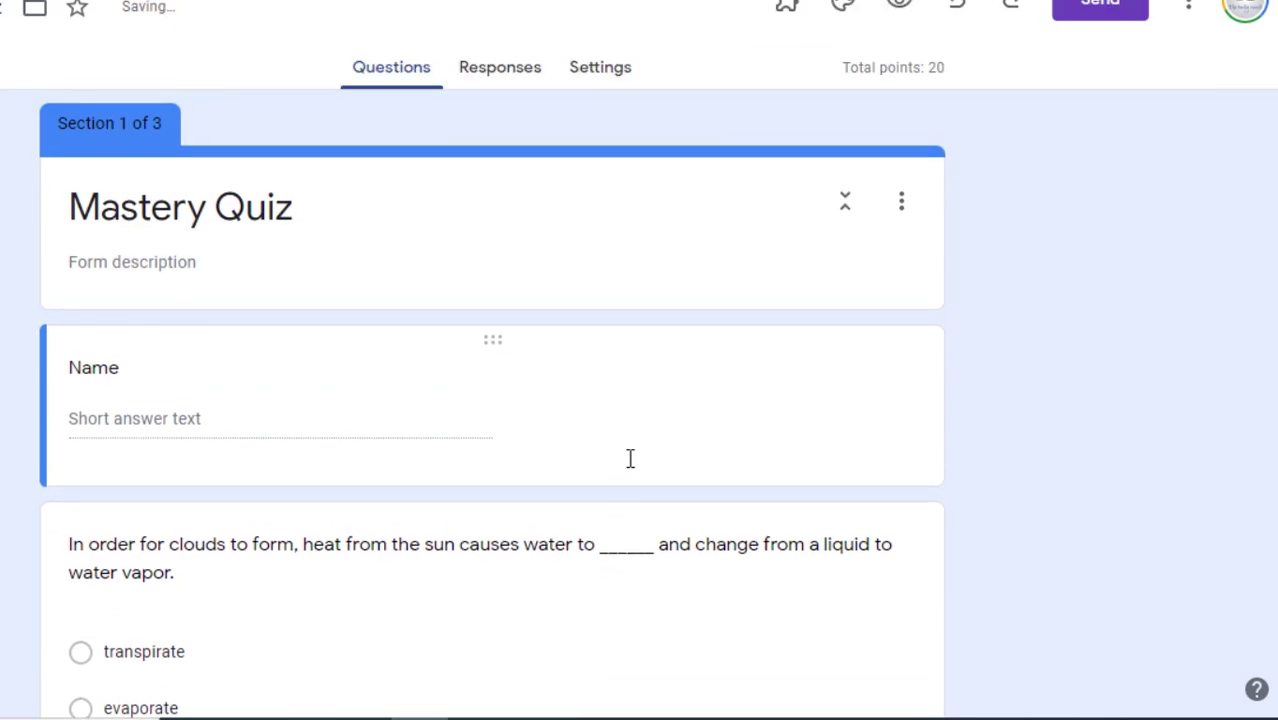
{"action": "scroll", "coordinate": [630, 459], "scroll_direction": "up", "scroll_amount": 1}
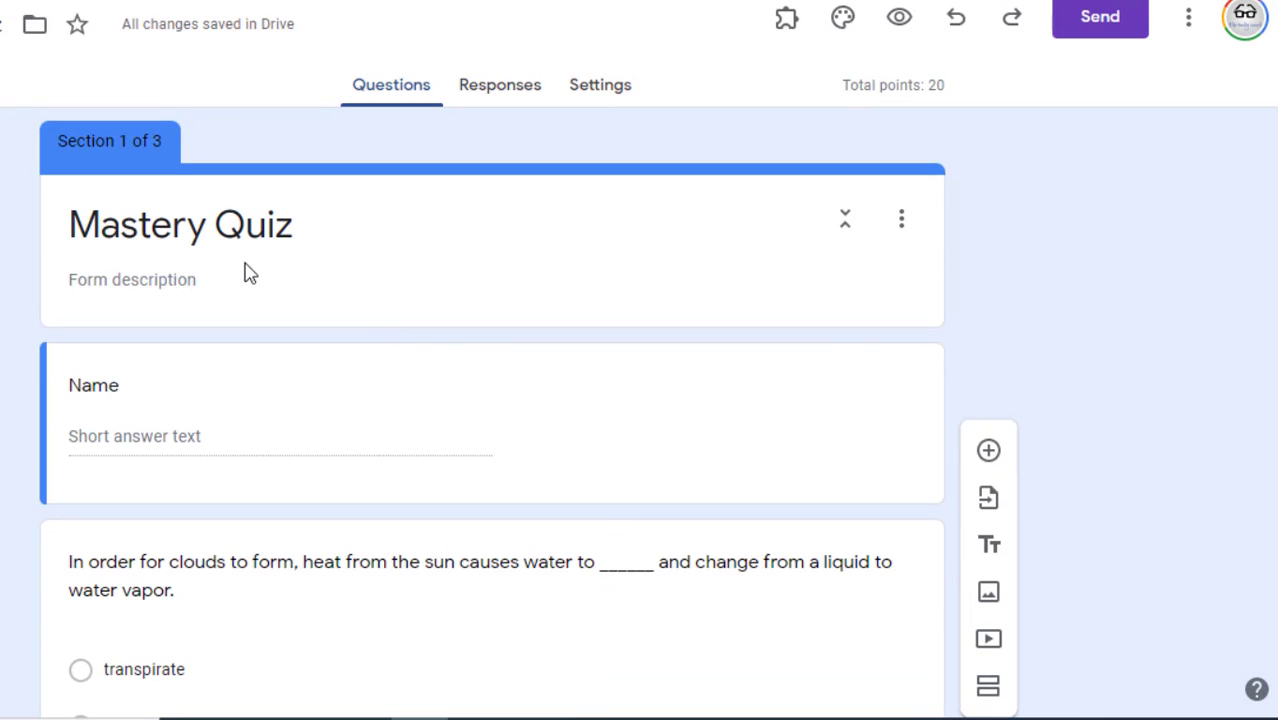
{"action": "scroll", "coordinate": [250, 272], "scroll_direction": "down", "scroll_amount": 2}
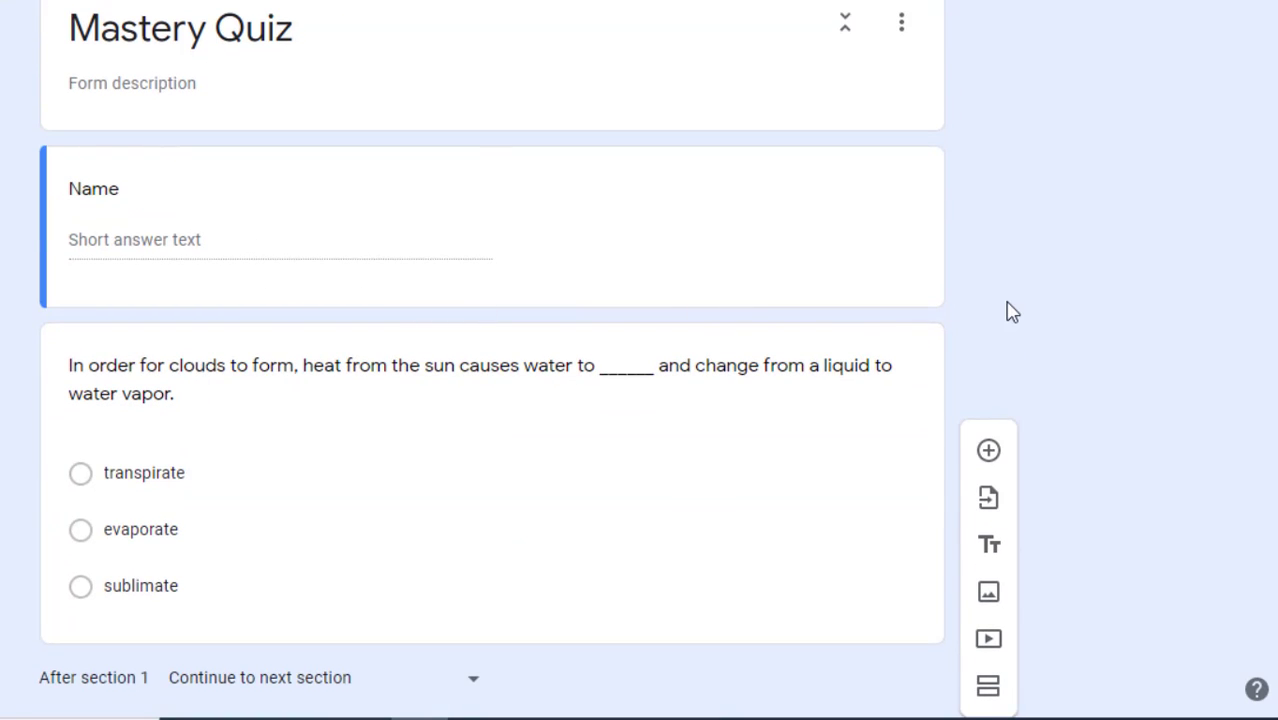
{"action": "scroll", "coordinate": [1012, 312], "scroll_direction": "up", "scroll_amount": 2}
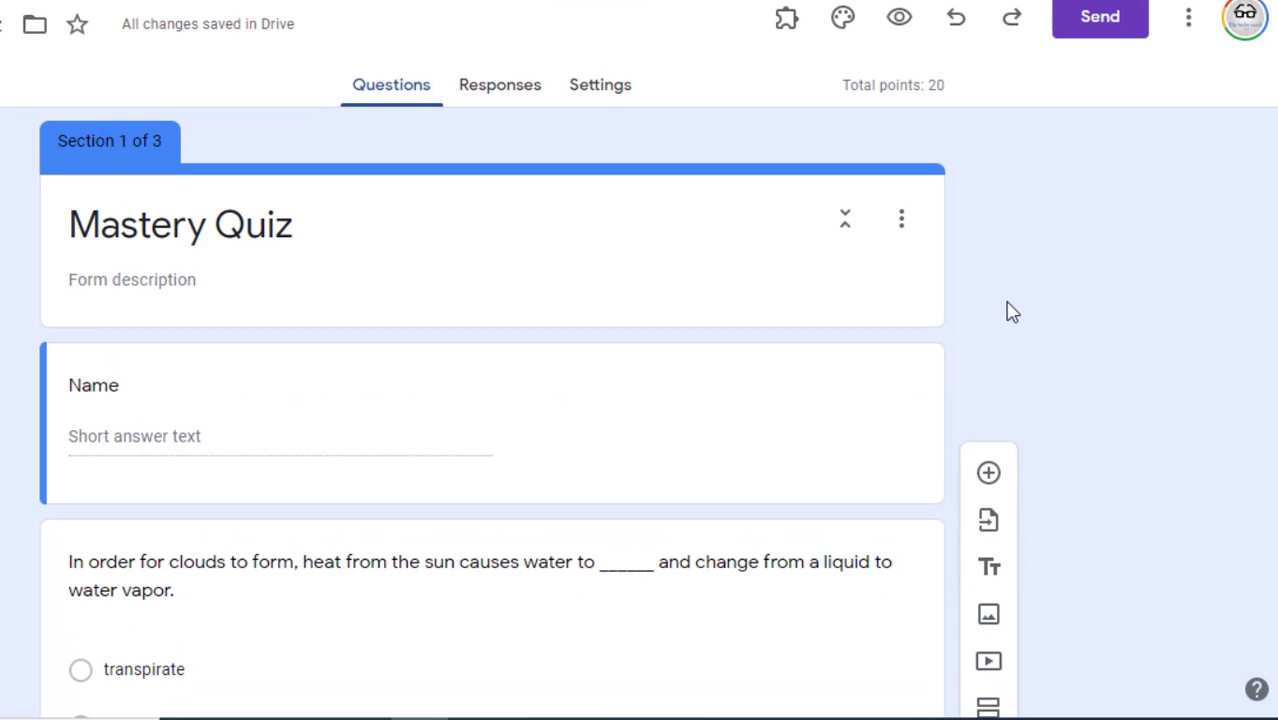
Preview the quiz, answer transpirate and confirm it leads to Answer Feedback 1 and back.
{"action": "left_click", "coordinate": [897, 19]}
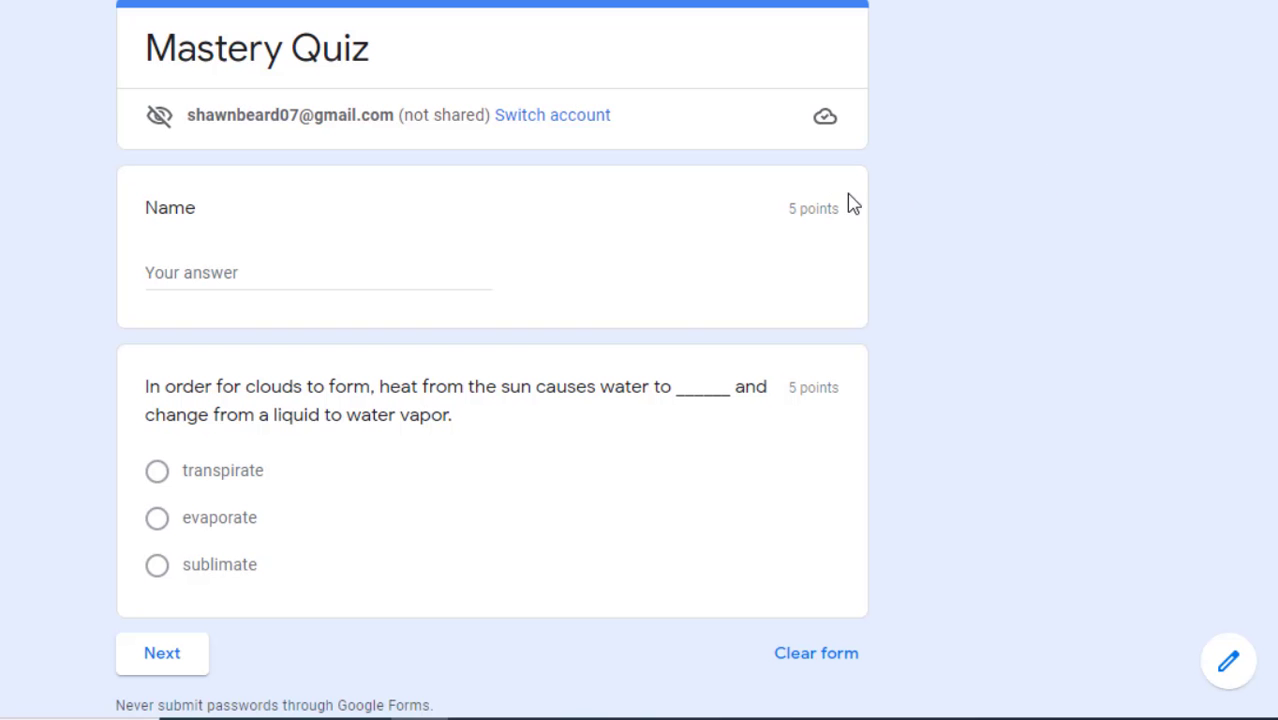
{"action": "left_click", "coordinate": [214, 277]}
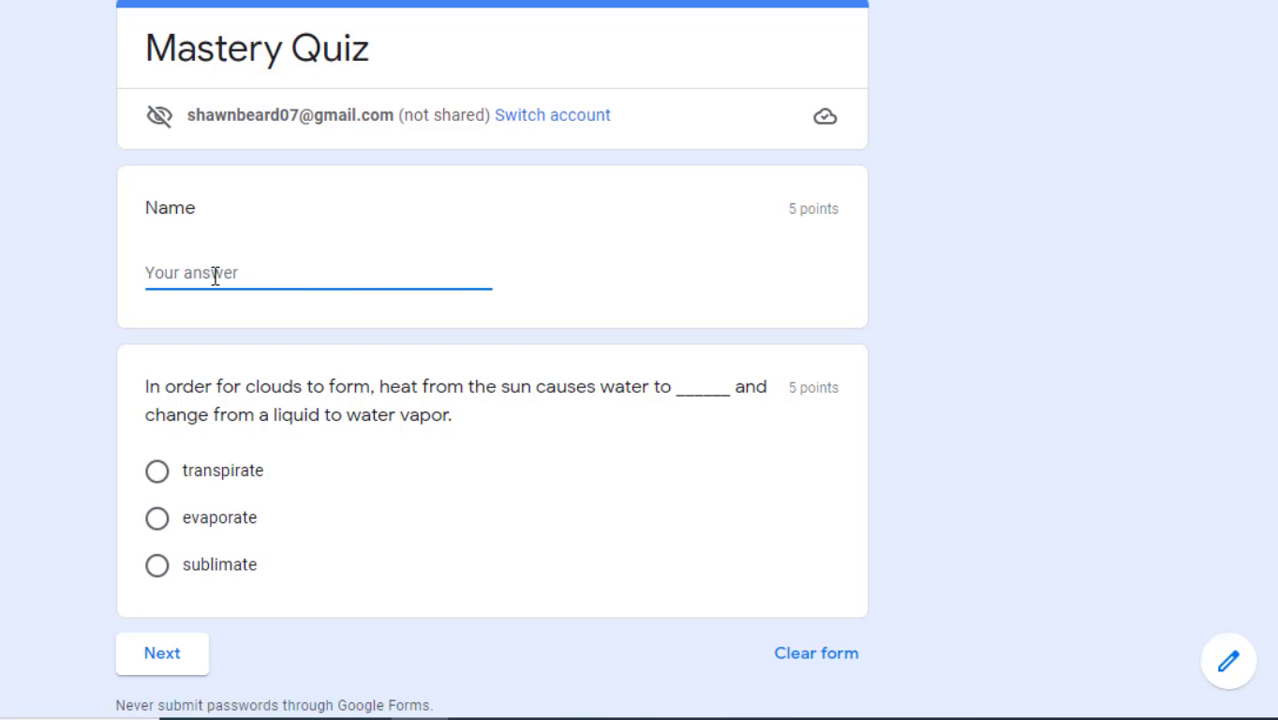
{"action": "type", "text": "Name"}
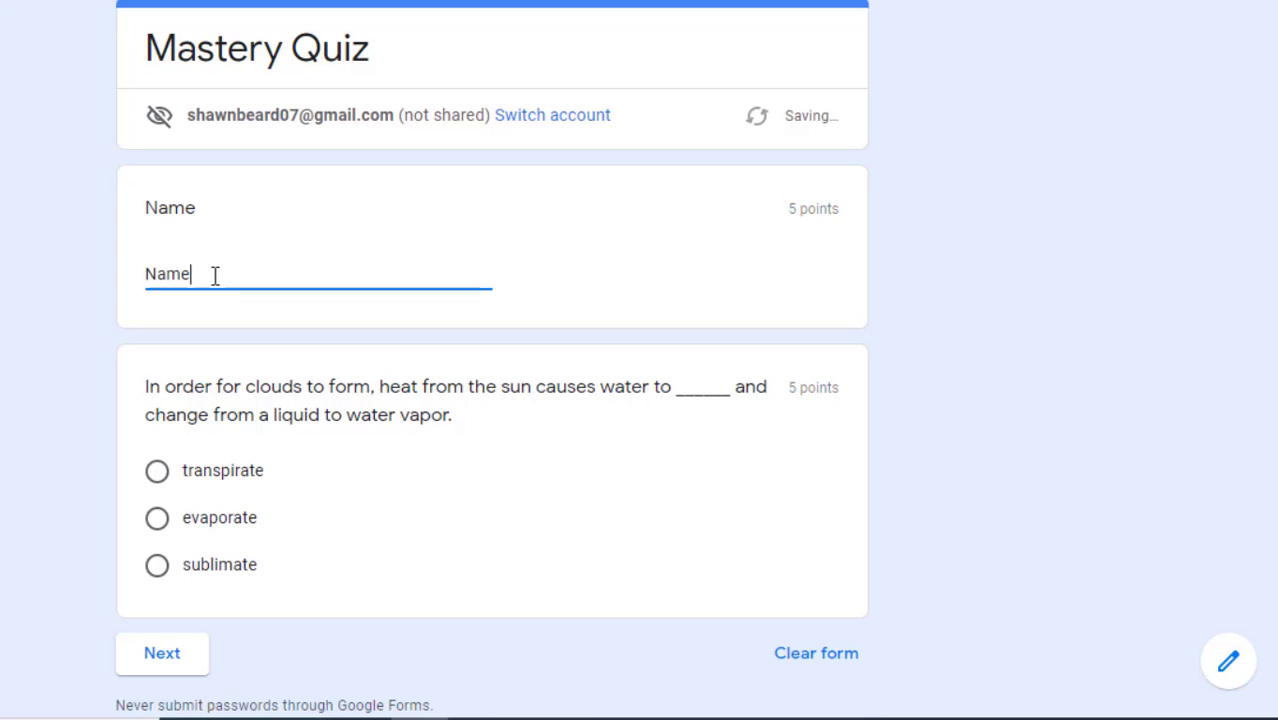
{"action": "scroll", "coordinate": [290, 320], "scroll_direction": "down", "scroll_amount": 2}
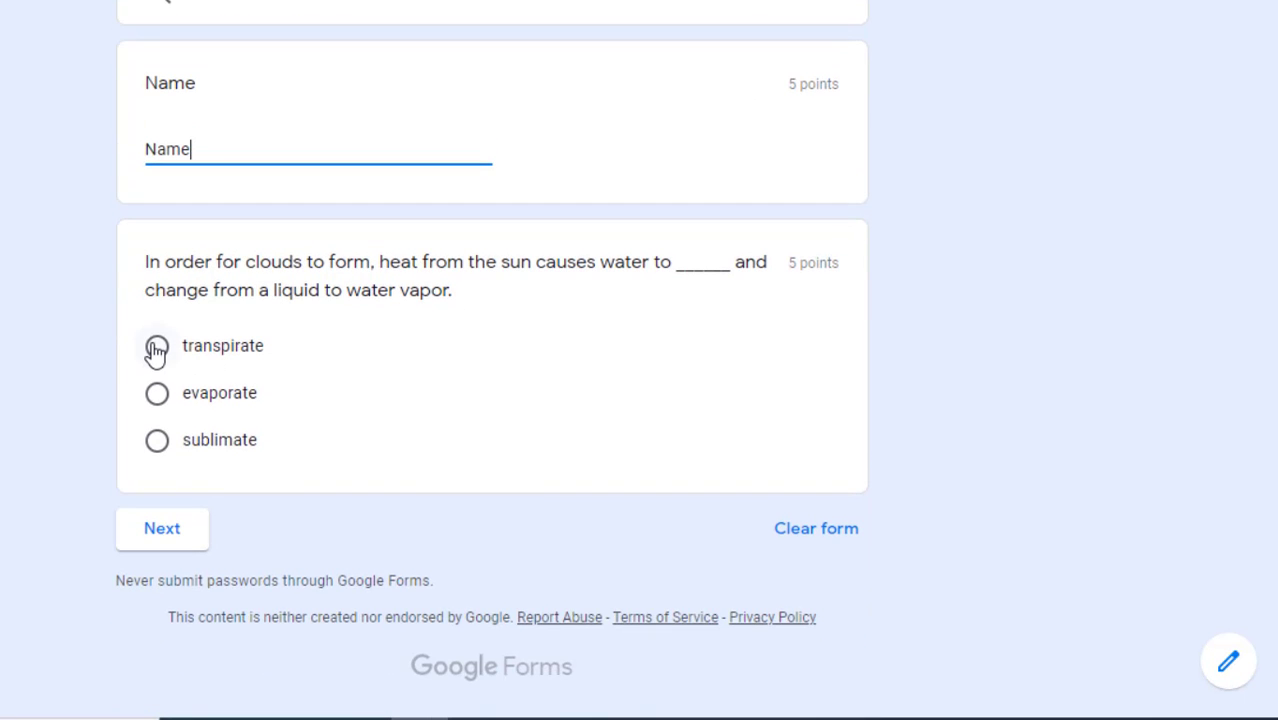
{"action": "left_click", "coordinate": [156, 346]}
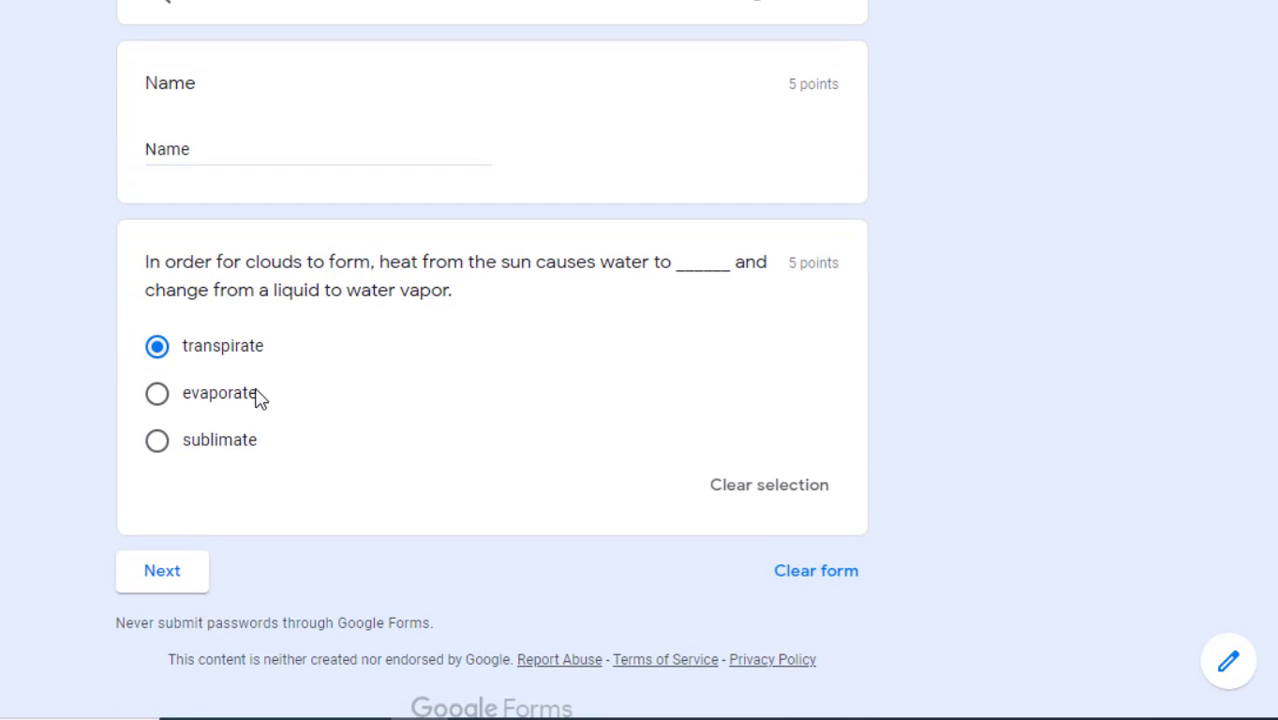
{"action": "left_click", "coordinate": [187, 582]}
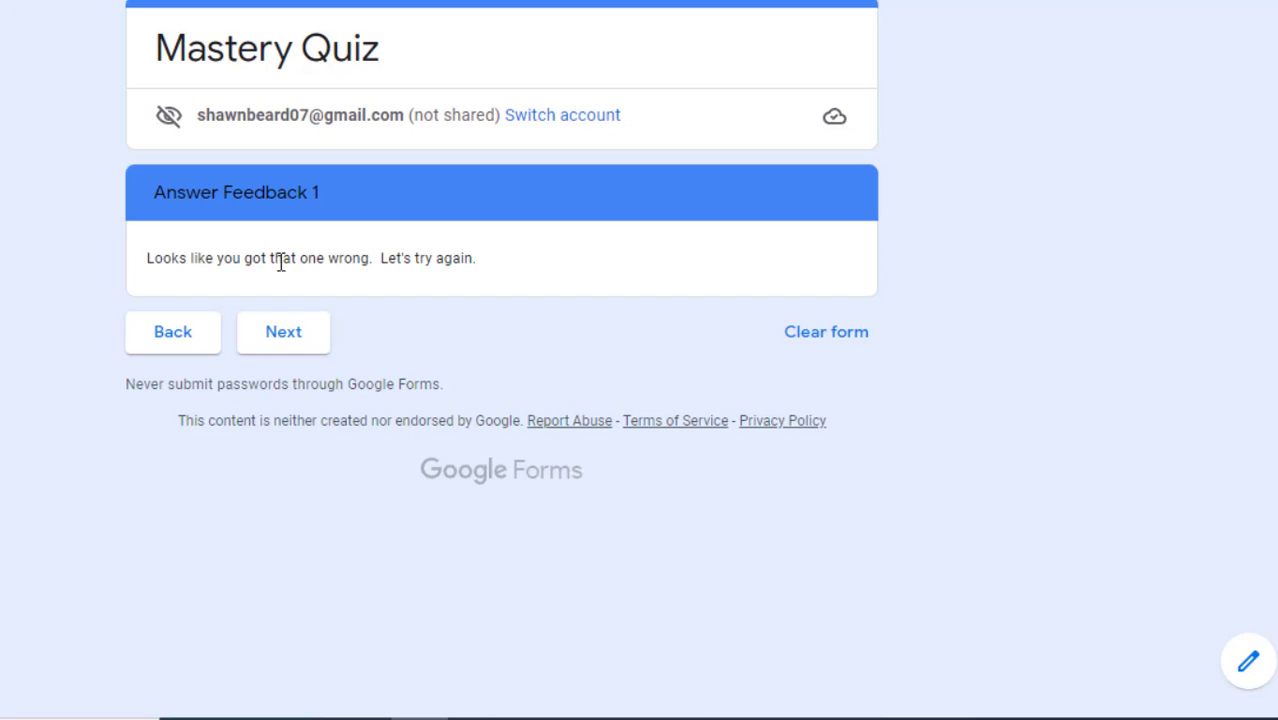
{"action": "left_click", "coordinate": [283, 335]}
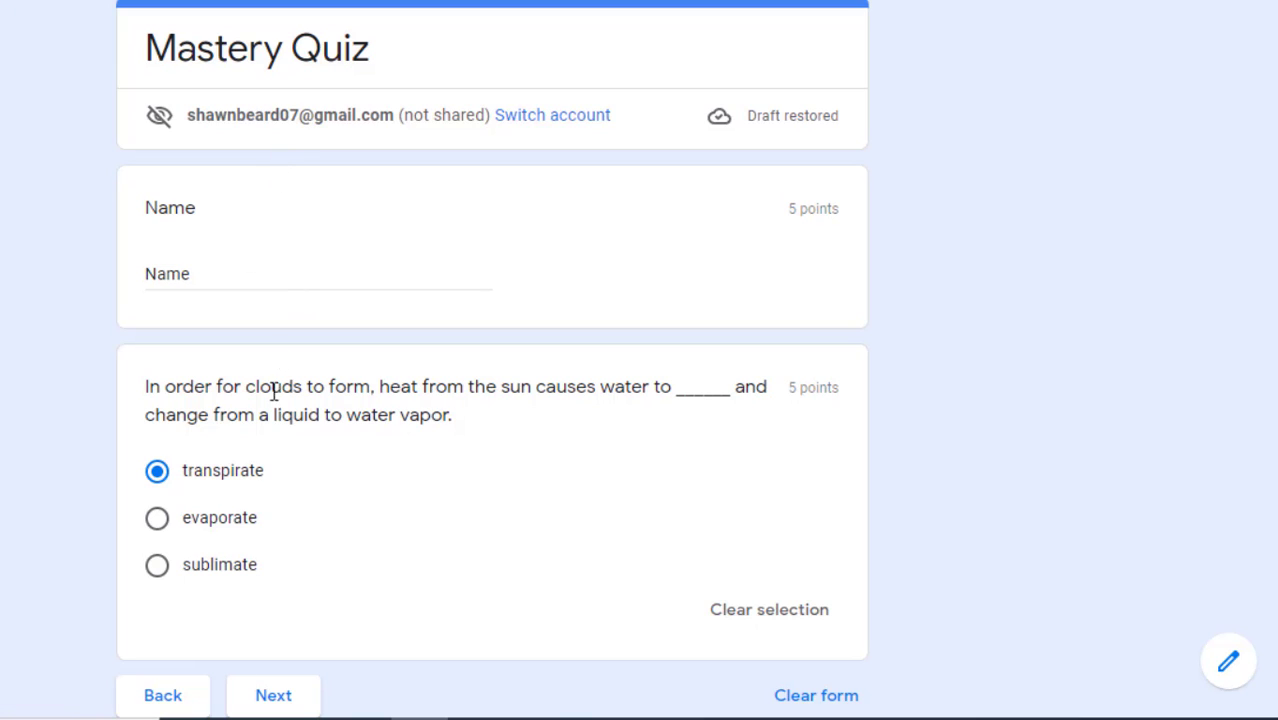
Answer evaporate instead and confirm it continues to the freezing-point section.
{"action": "left_click", "coordinate": [215, 517]}
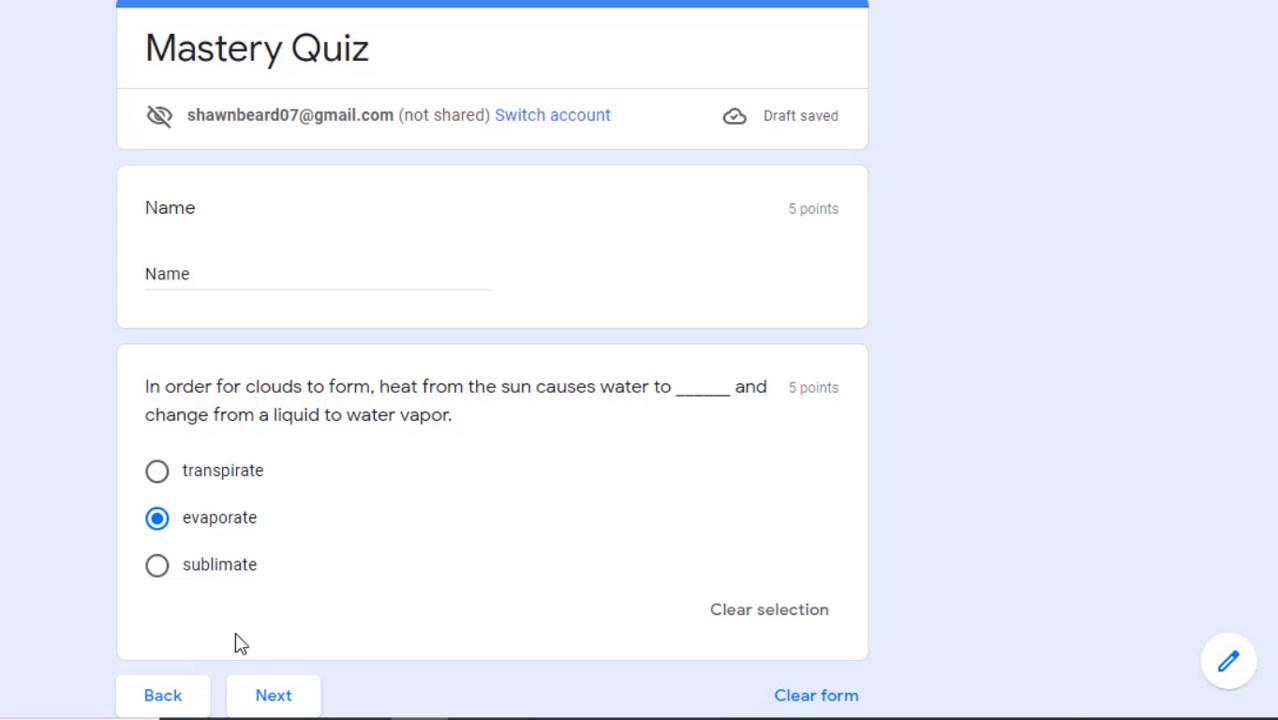
{"action": "scroll", "coordinate": [240, 643], "scroll_direction": "down", "scroll_amount": 3}
{"action": "left_click", "coordinate": [274, 528]}
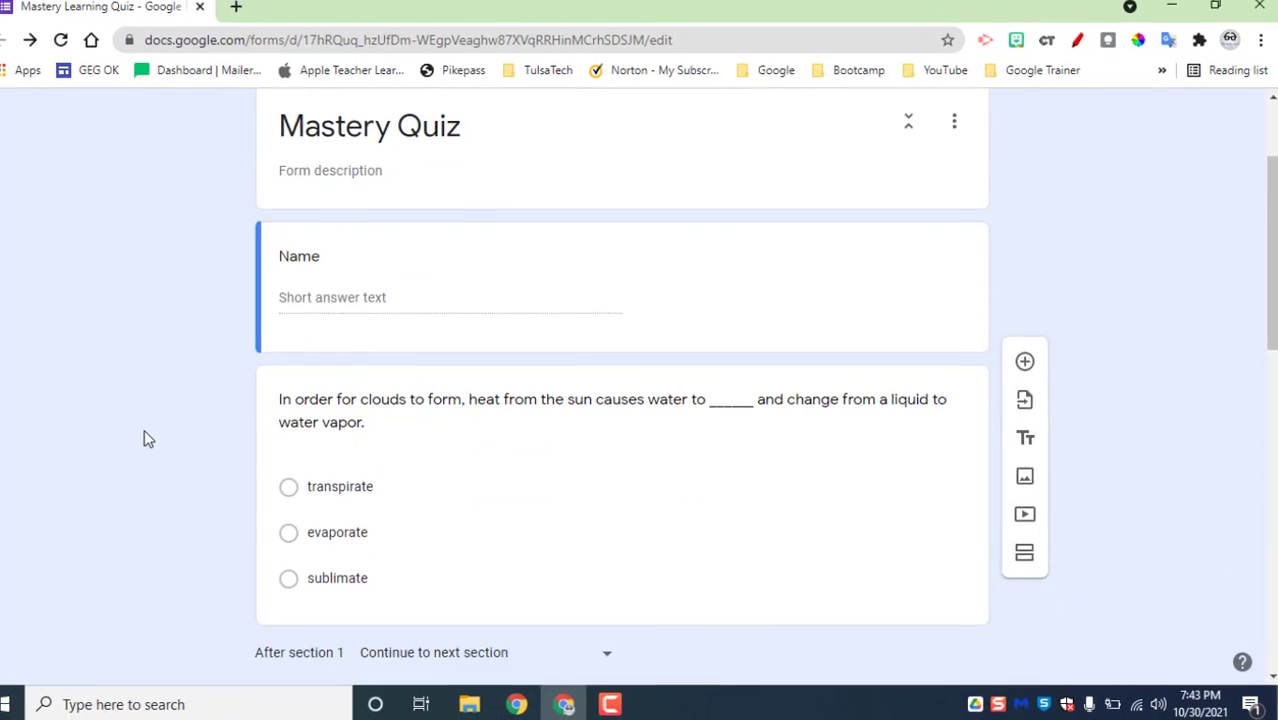
{"action": "scroll", "coordinate": [144, 429], "scroll_direction": "down", "scroll_amount": 5}
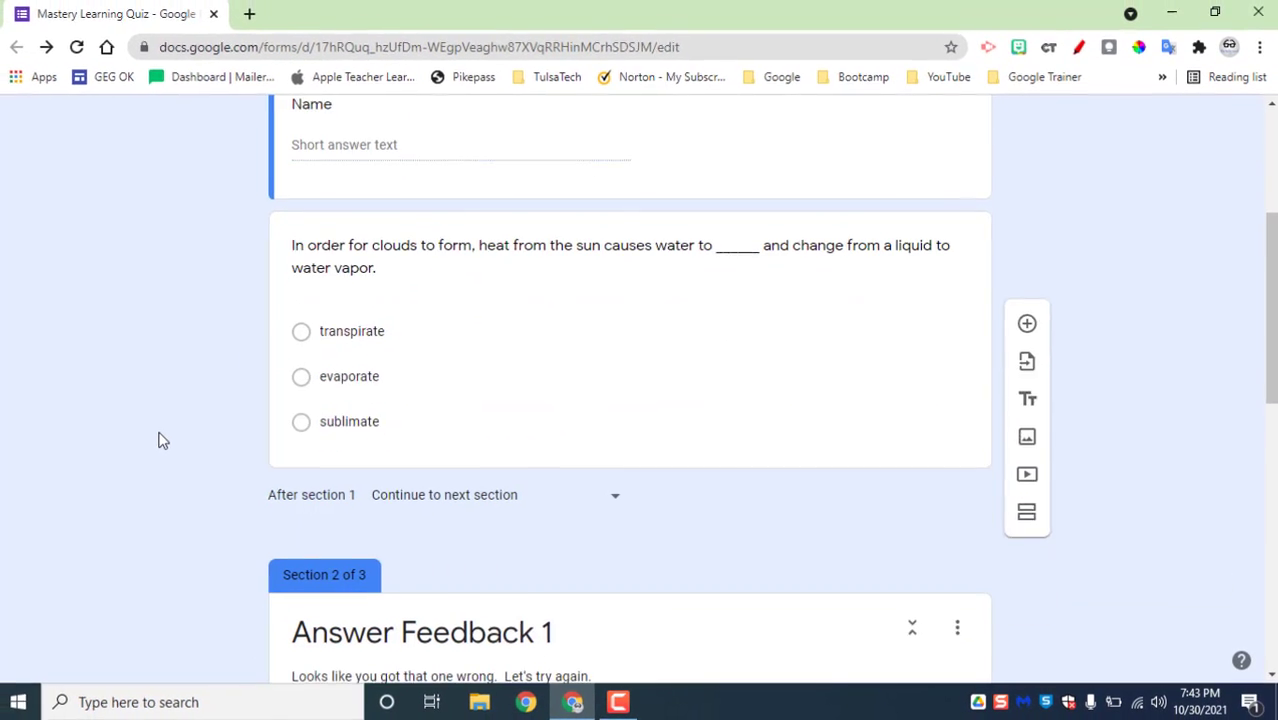
{"action": "scroll", "coordinate": [240, 440], "scroll_direction": "down", "scroll_amount": 3}
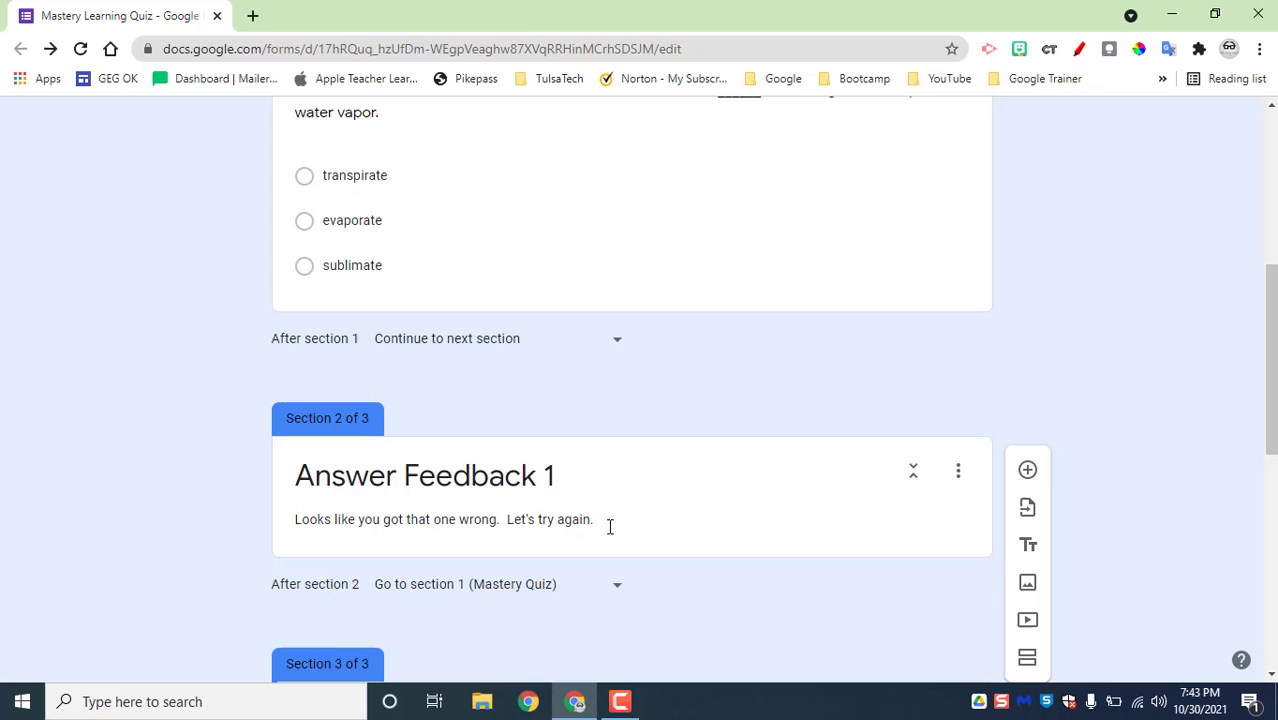
{"action": "scroll", "coordinate": [585, 510], "scroll_direction": "down", "scroll_amount": 2}
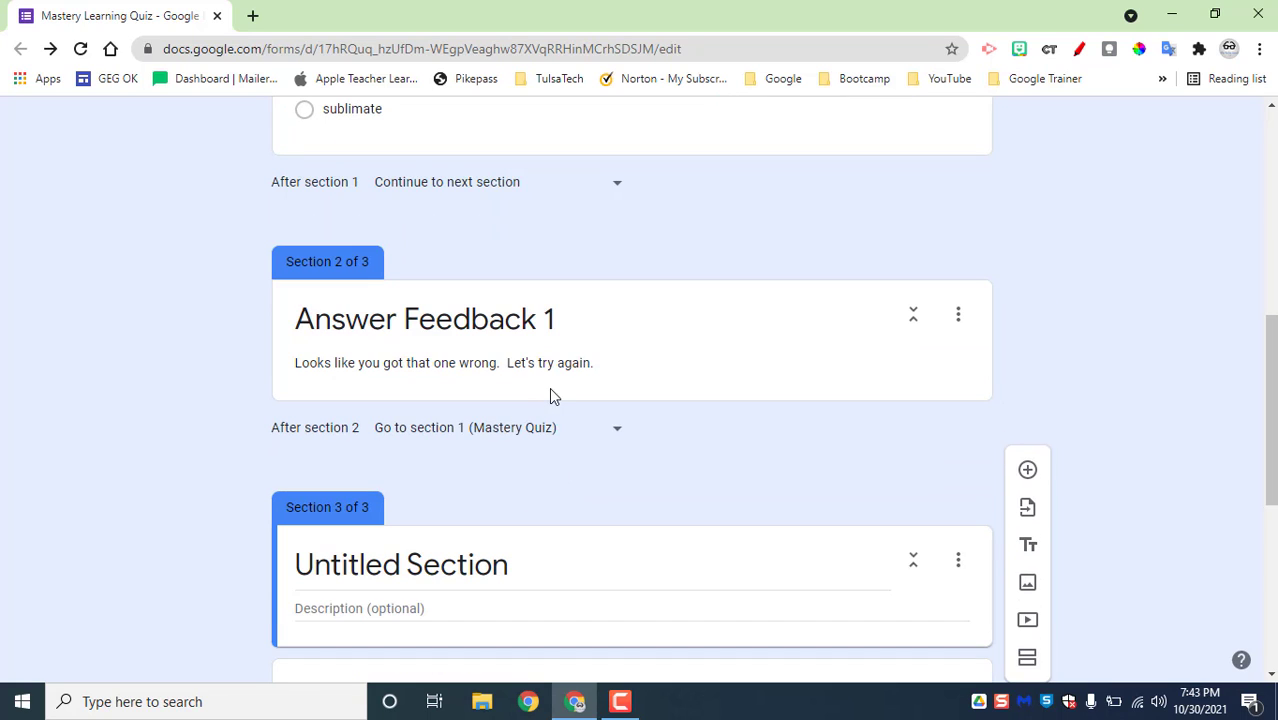
Insert the YouTube 'What is evaporation' video into the form.
{"action": "left_click", "coordinate": [1027, 620]}
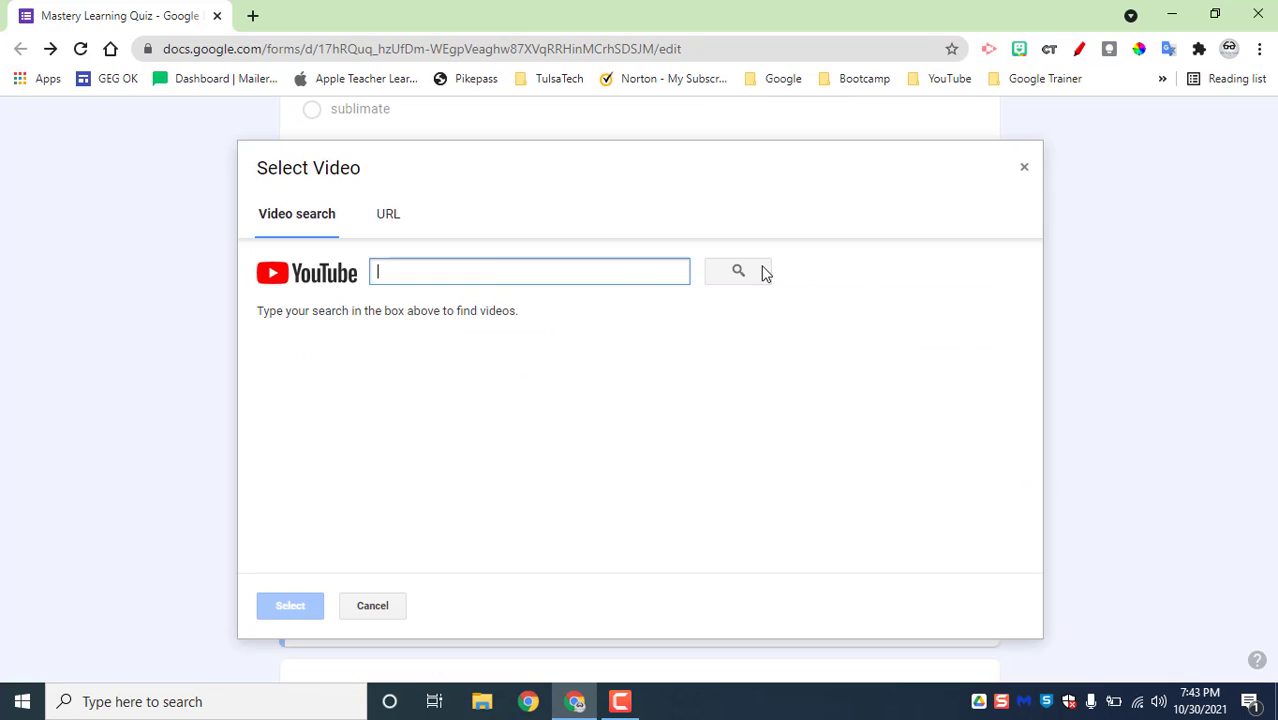
{"action": "type", "text": "evaporation"}
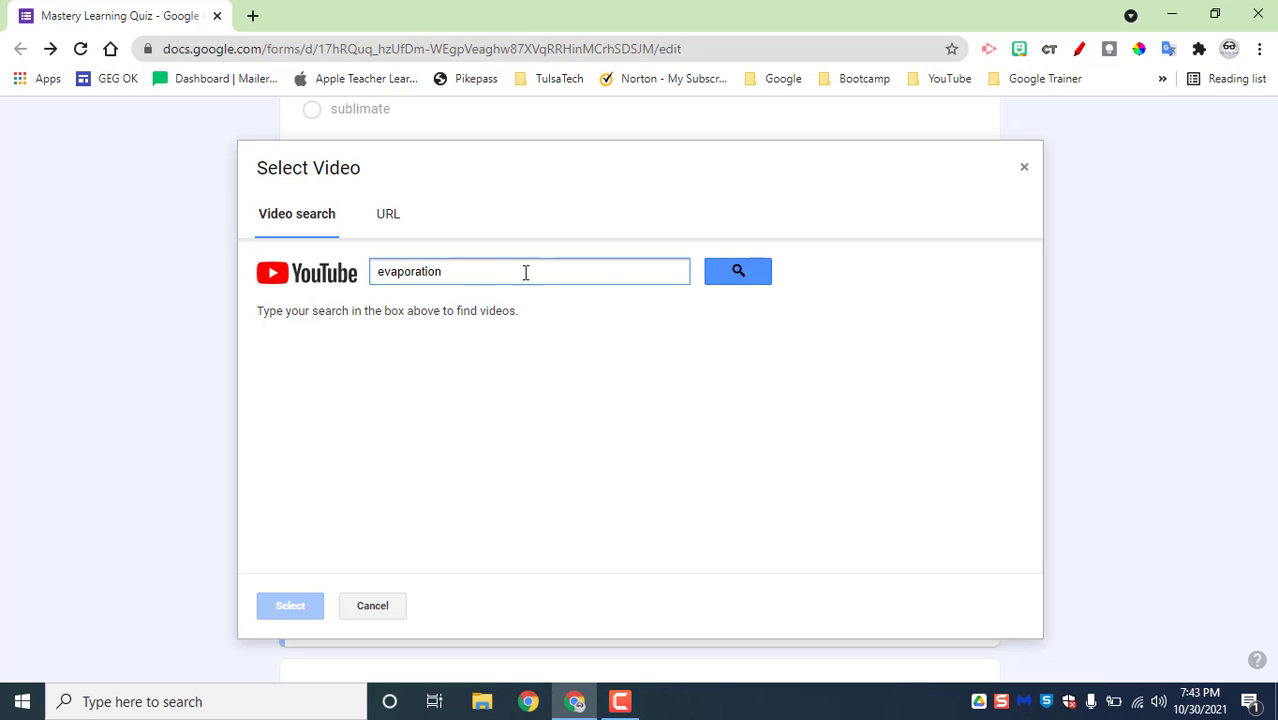
{"action": "left_click", "coordinate": [738, 271]}
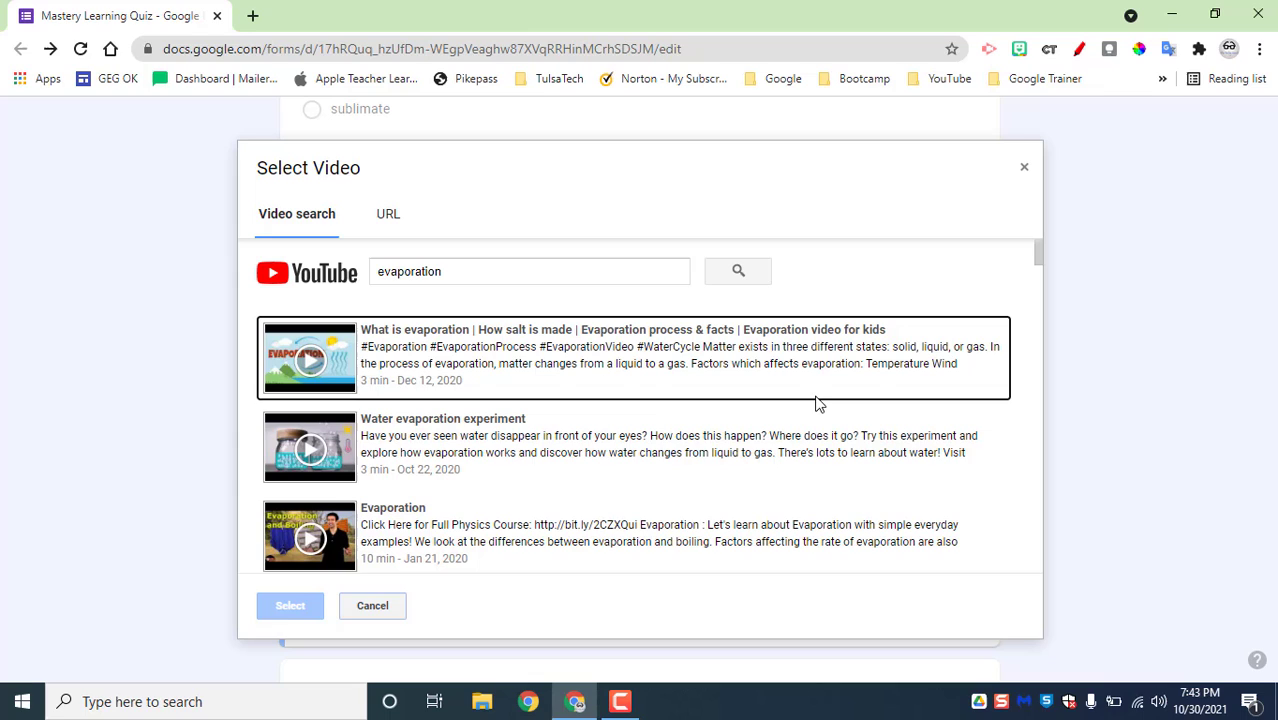
{"action": "left_click", "coordinate": [490, 345]}
{"action": "left_click", "coordinate": [290, 605]}
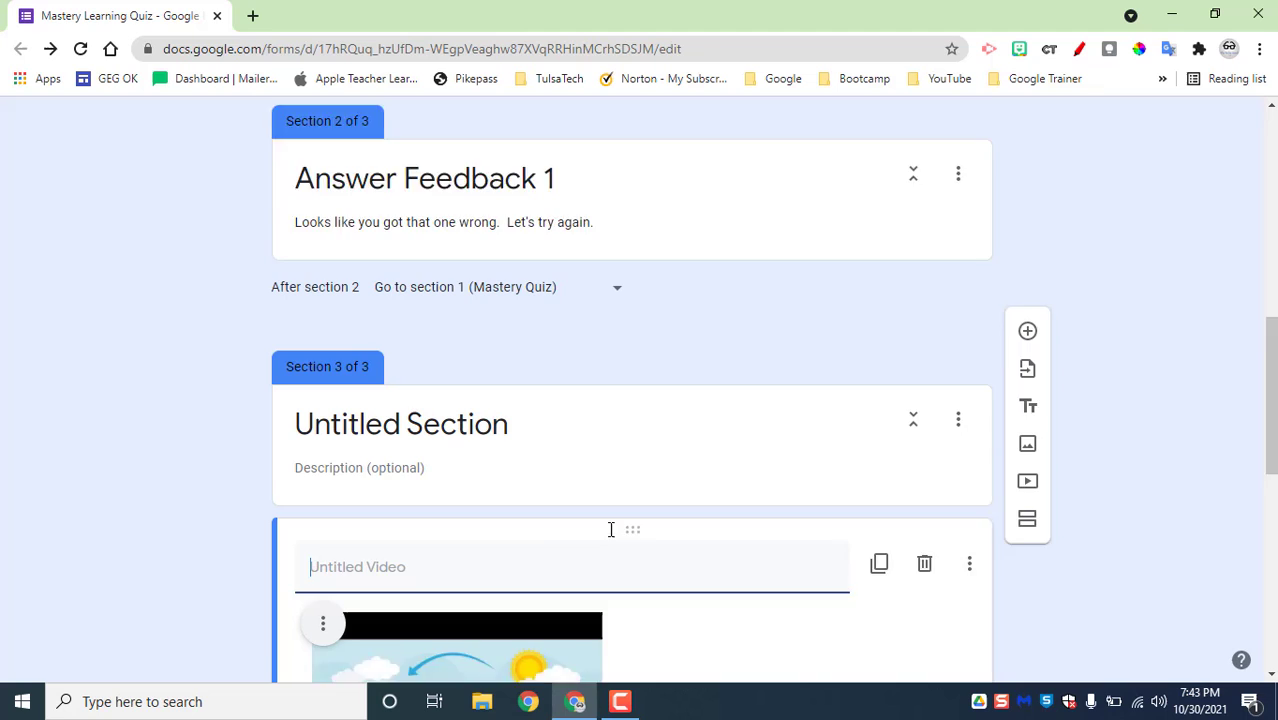
{"action": "scroll", "coordinate": [627, 379], "scroll_direction": "up", "scroll_amount": 5}
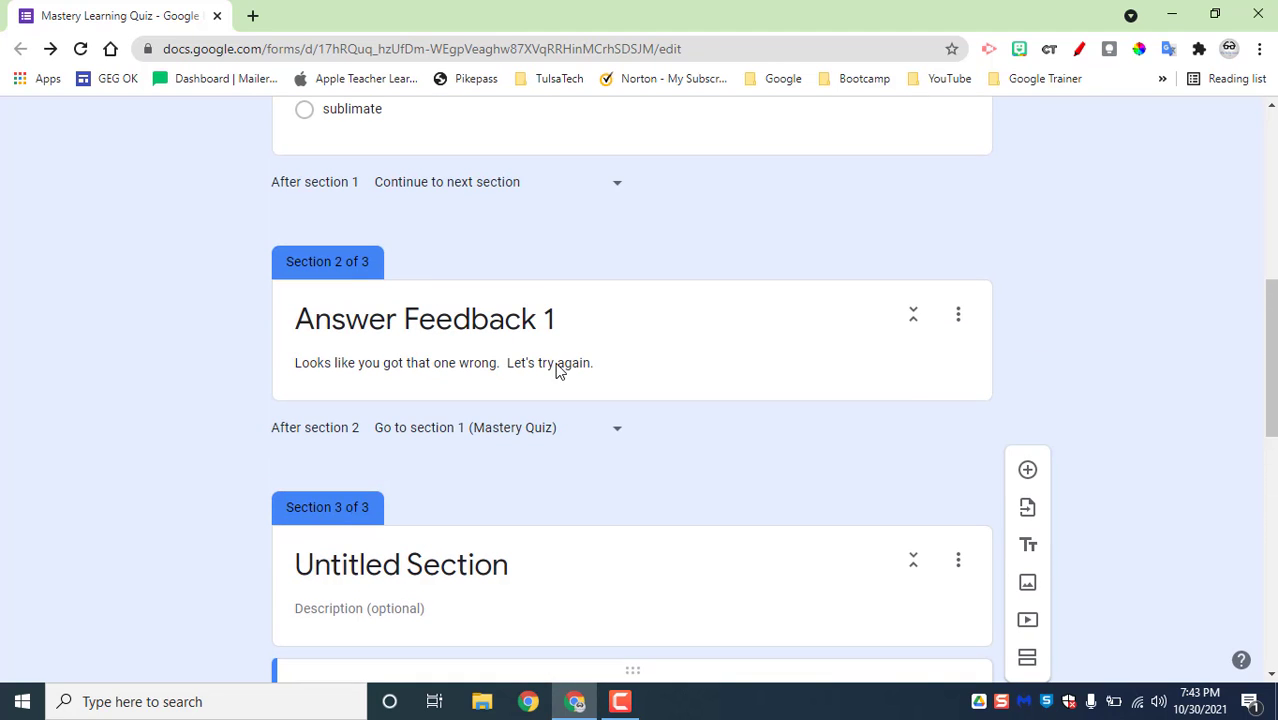
{"action": "scroll", "coordinate": [560, 370], "scroll_direction": "down", "scroll_amount": 2}
{"action": "left_click_drag", "start_coordinate": [636, 511], "coordinate": [659, 328]}
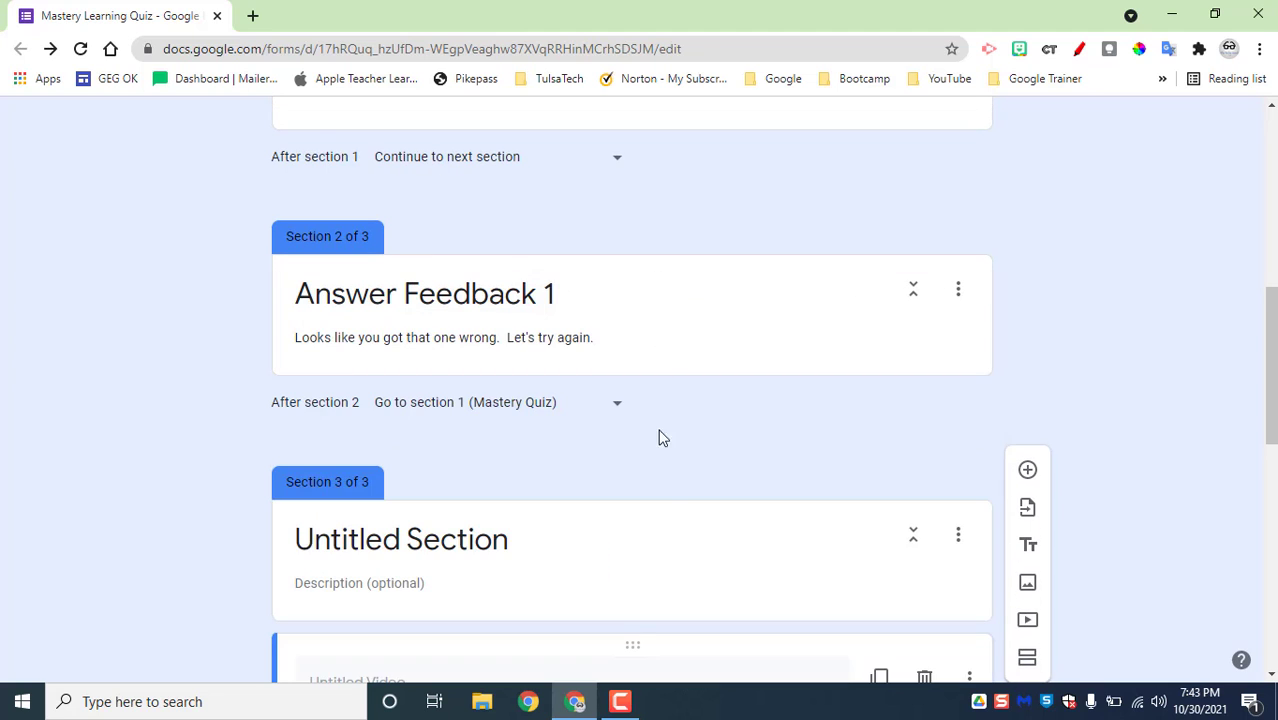
{"action": "scroll", "coordinate": [640, 580], "scroll_direction": "down", "scroll_amount": 3}
{"action": "mouse_move", "coordinate": [632, 332]}
{"action": "left_mouse_down"}
{"action": "mouse_move", "coordinate": [718, 263]}
{"action": "mouse_move", "coordinate": [710, 270]}
{"action": "left_mouse_up"}
{"action": "scroll", "coordinate": [512, 466], "scroll_direction": "down", "scroll_amount": 3}
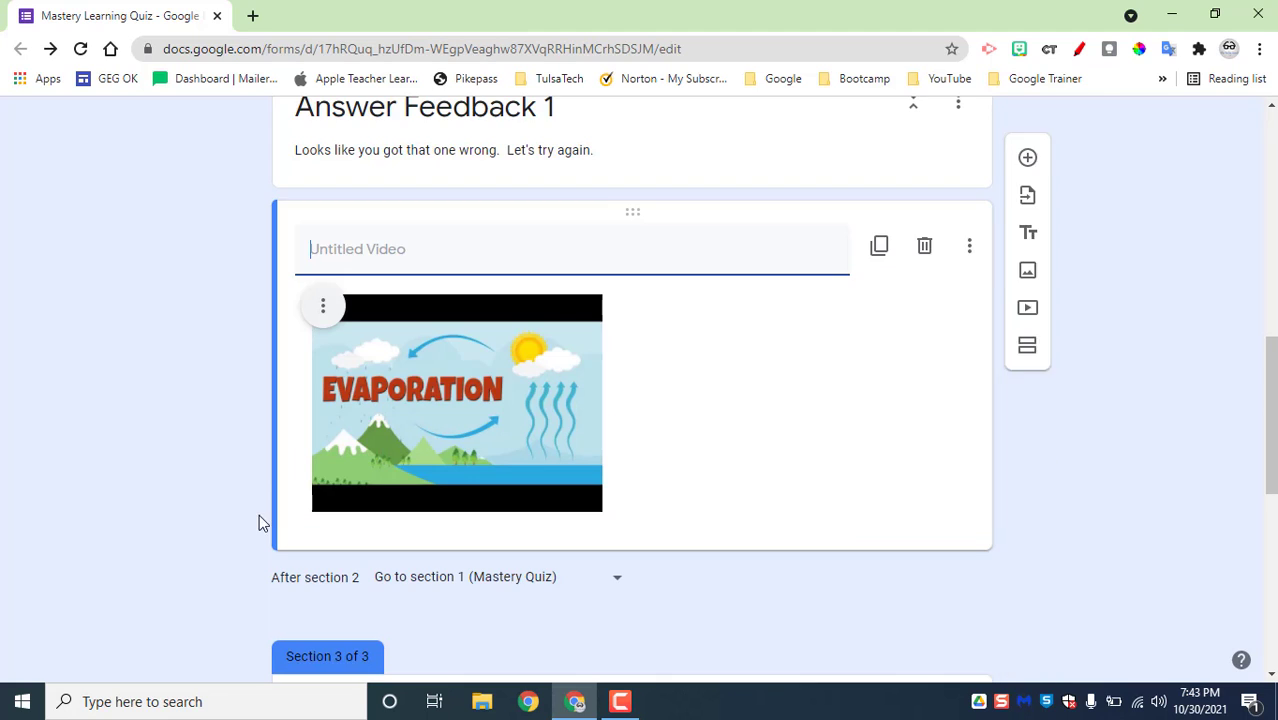
{"action": "scroll", "coordinate": [200, 500], "scroll_direction": "down", "scroll_amount": 2}
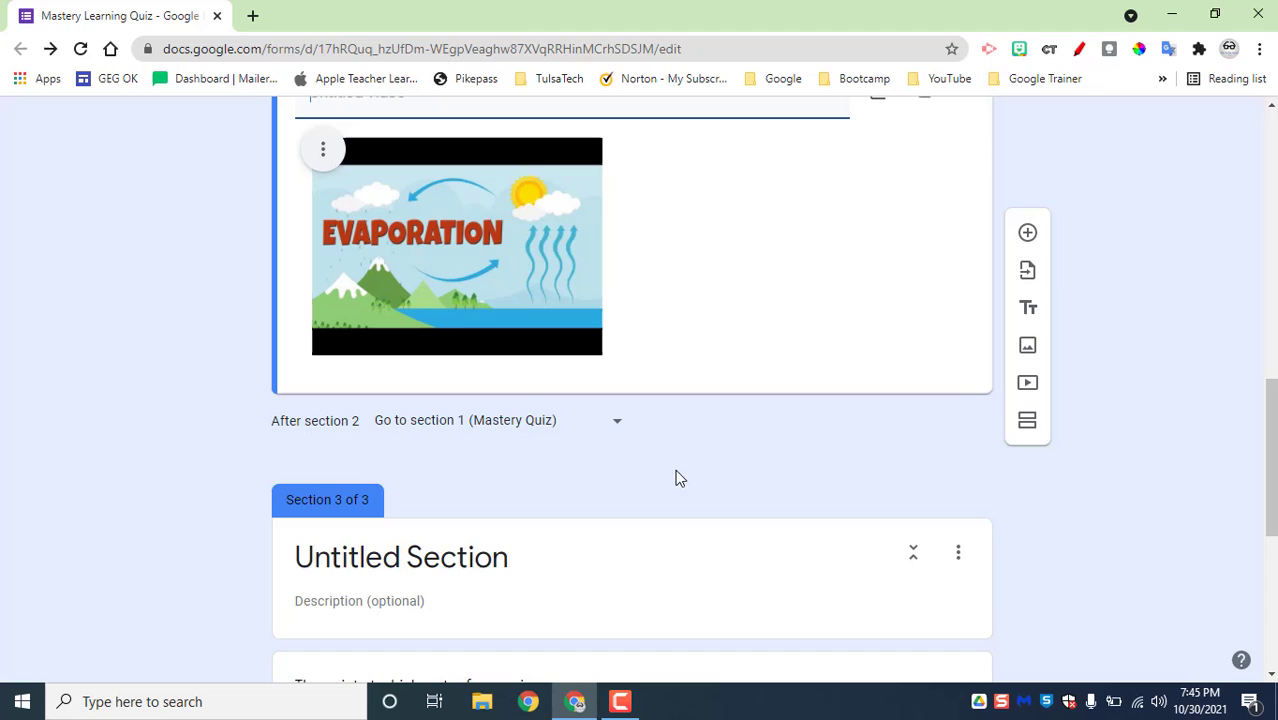
{"action": "scroll", "coordinate": [683, 467], "scroll_direction": "down", "scroll_amount": 2}
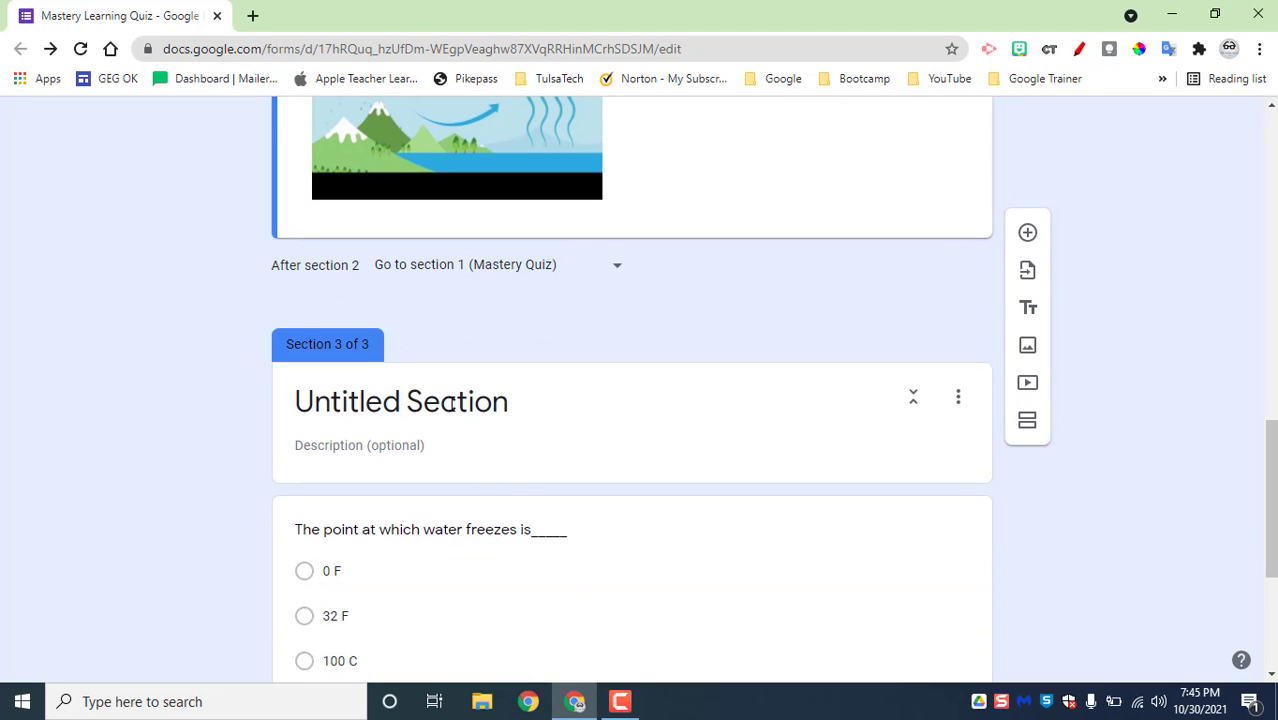
Select Section 3's 'Untitled Section' title to rename it 'Freezing Point of Water'.
{"action": "left_click", "coordinate": [455, 402]}
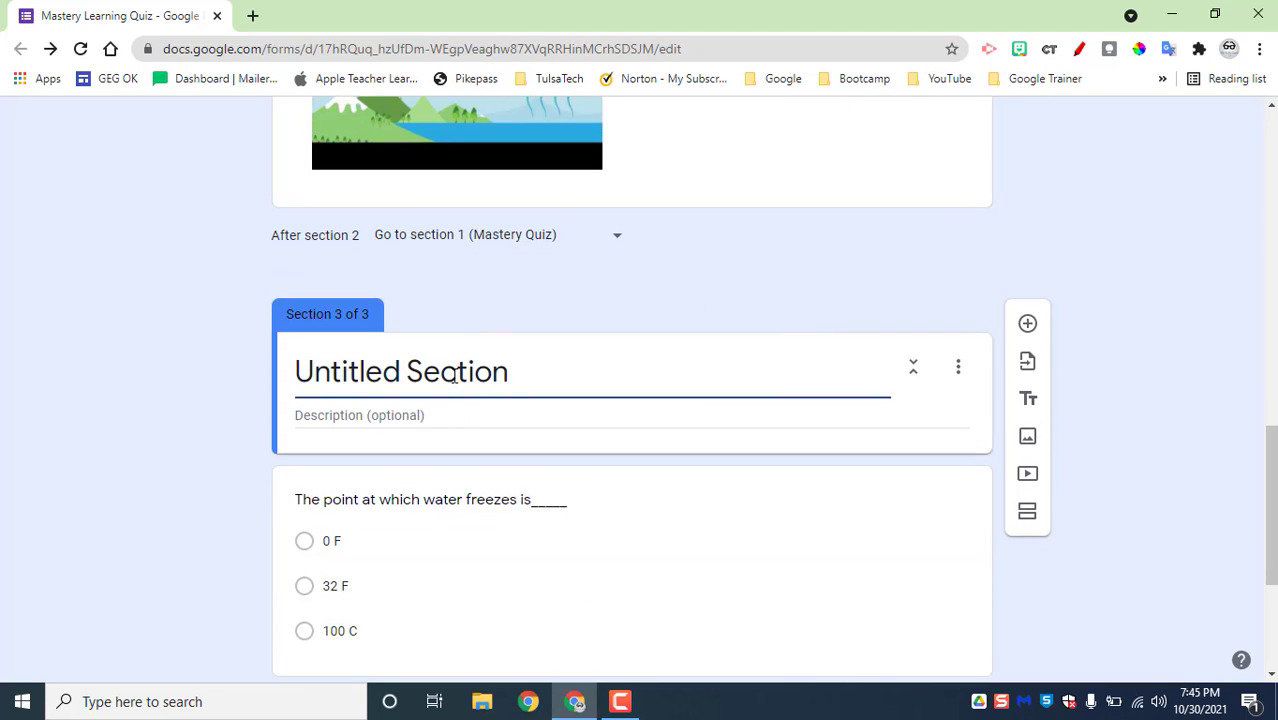
{"action": "triple_click", "coordinate": [454, 376]}
{"action": "type", "text": "Free"}
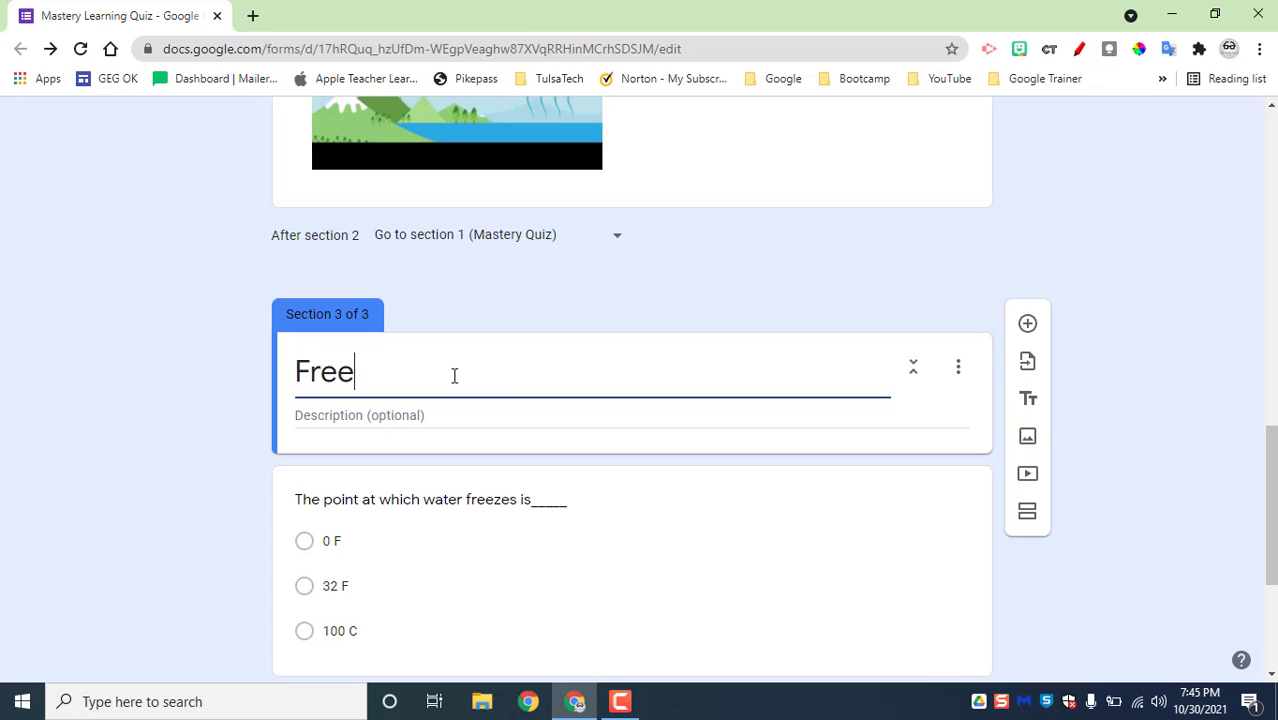
{"action": "type", "text": "zing Point of Water"}
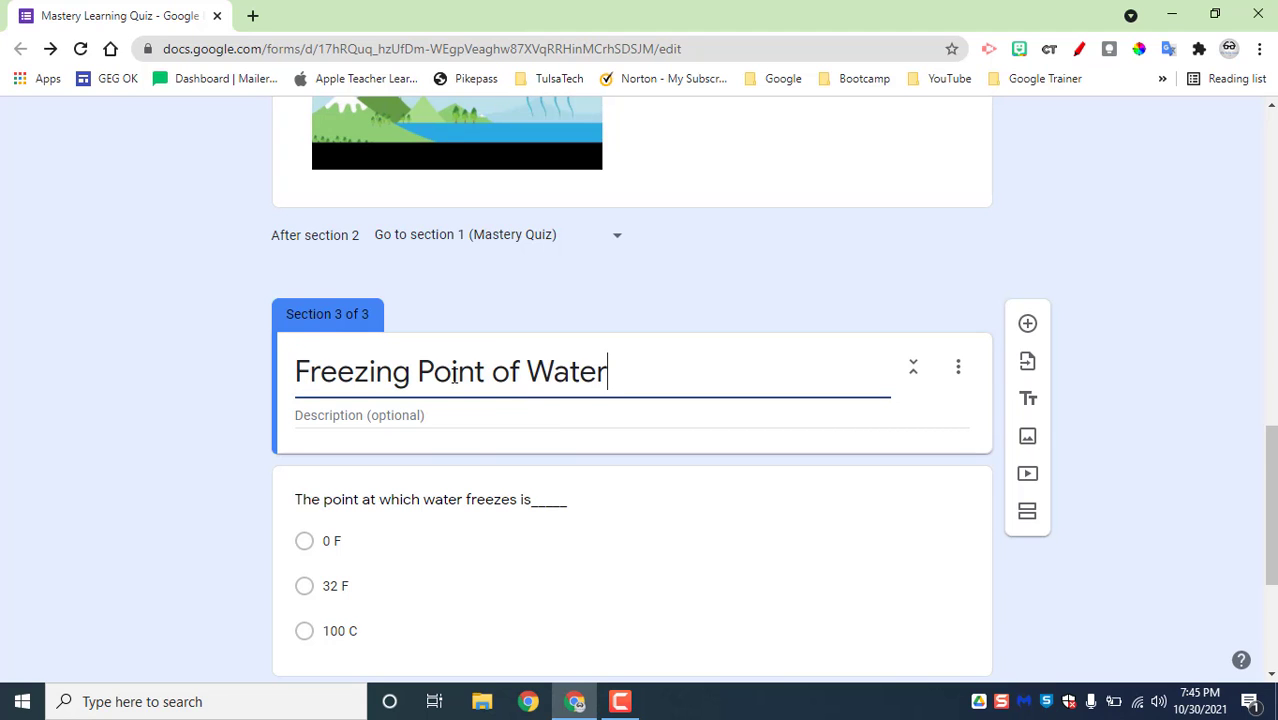
{"action": "scroll", "coordinate": [456, 390], "scroll_direction": "down", "scroll_amount": 3}
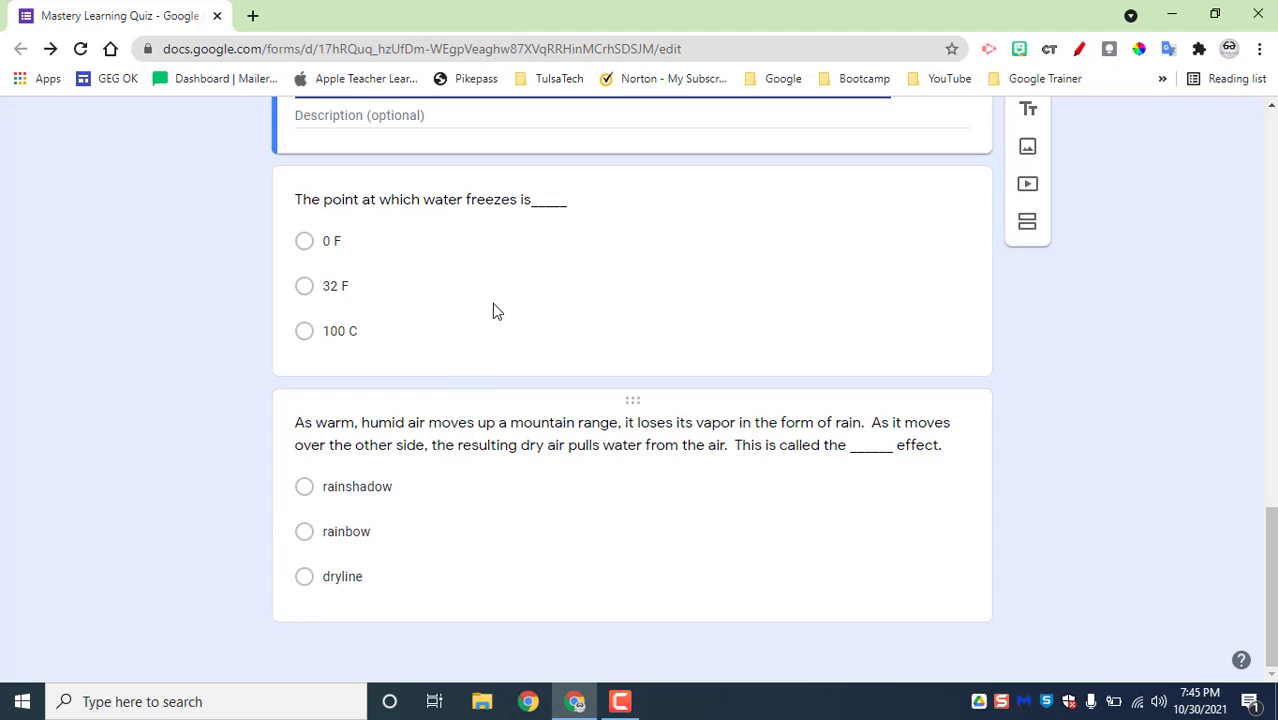
Add a new section after the freezing-point question and select its title to rename it 'Answer Feedback 2'.
{"action": "left_click", "coordinate": [492, 303]}
{"action": "left_click", "coordinate": [1024, 423]}
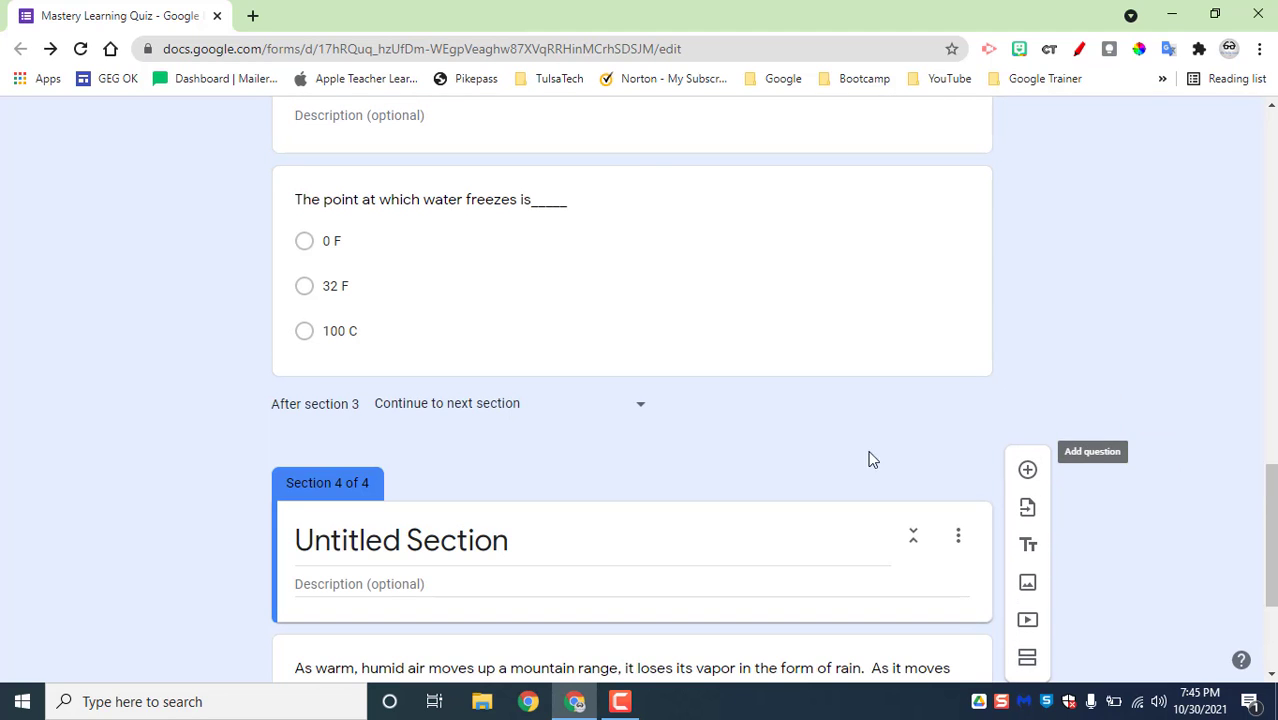
{"action": "scroll", "coordinate": [700, 498], "scroll_direction": "down", "scroll_amount": 3}
{"action": "left_click", "coordinate": [422, 405]}
{"action": "left_click", "coordinate": [423, 294]}
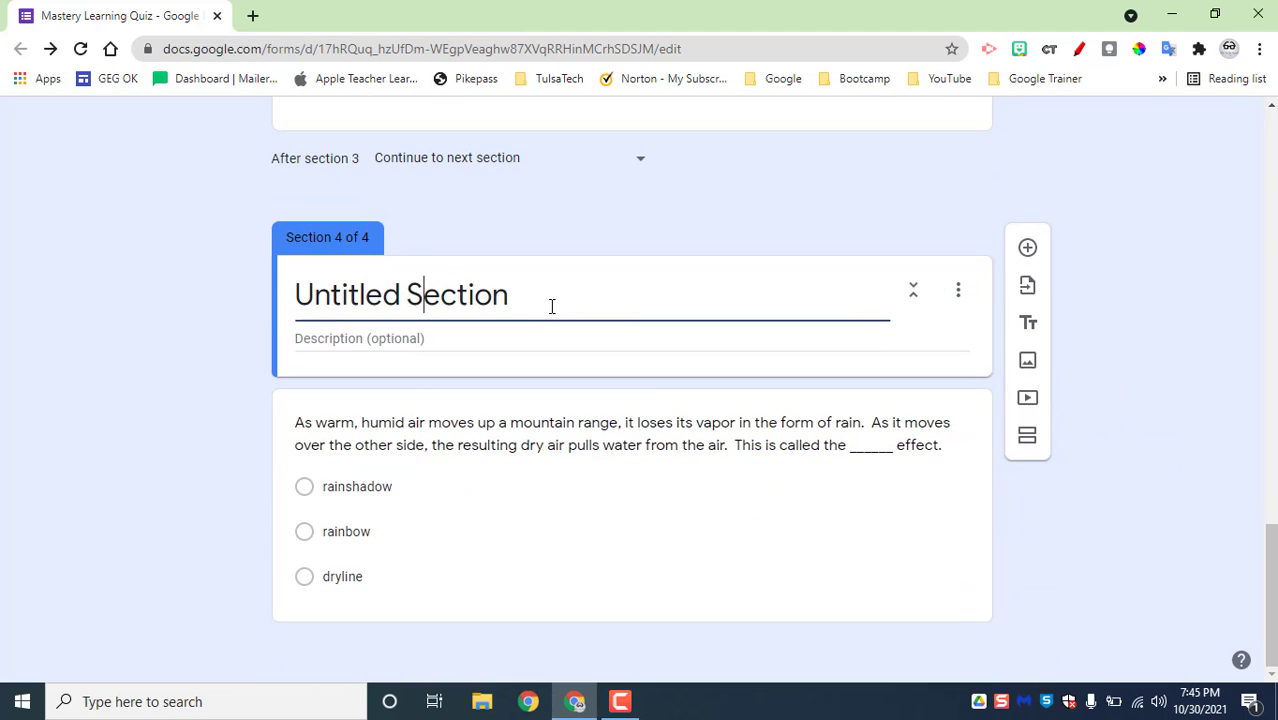
{"action": "triple_click", "coordinate": [551, 305]}
{"action": "type", "text": "An"}
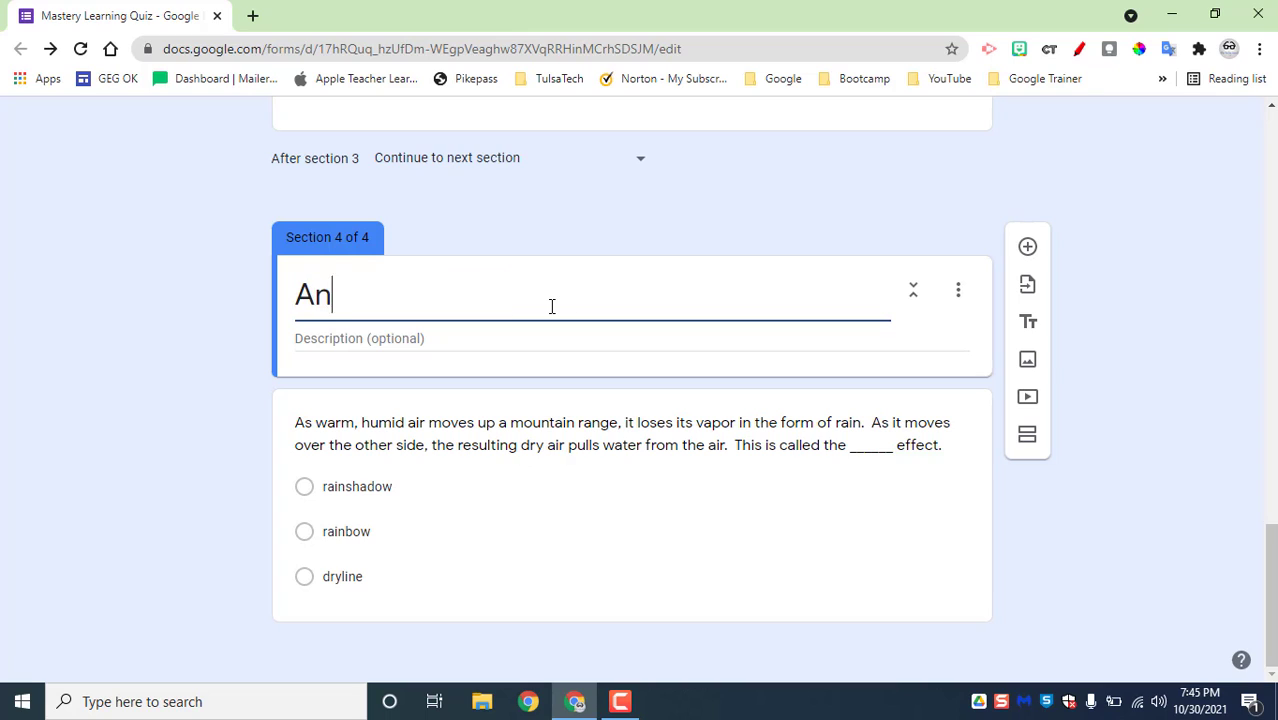
{"action": "type", "text": "swer Feedback 2"}
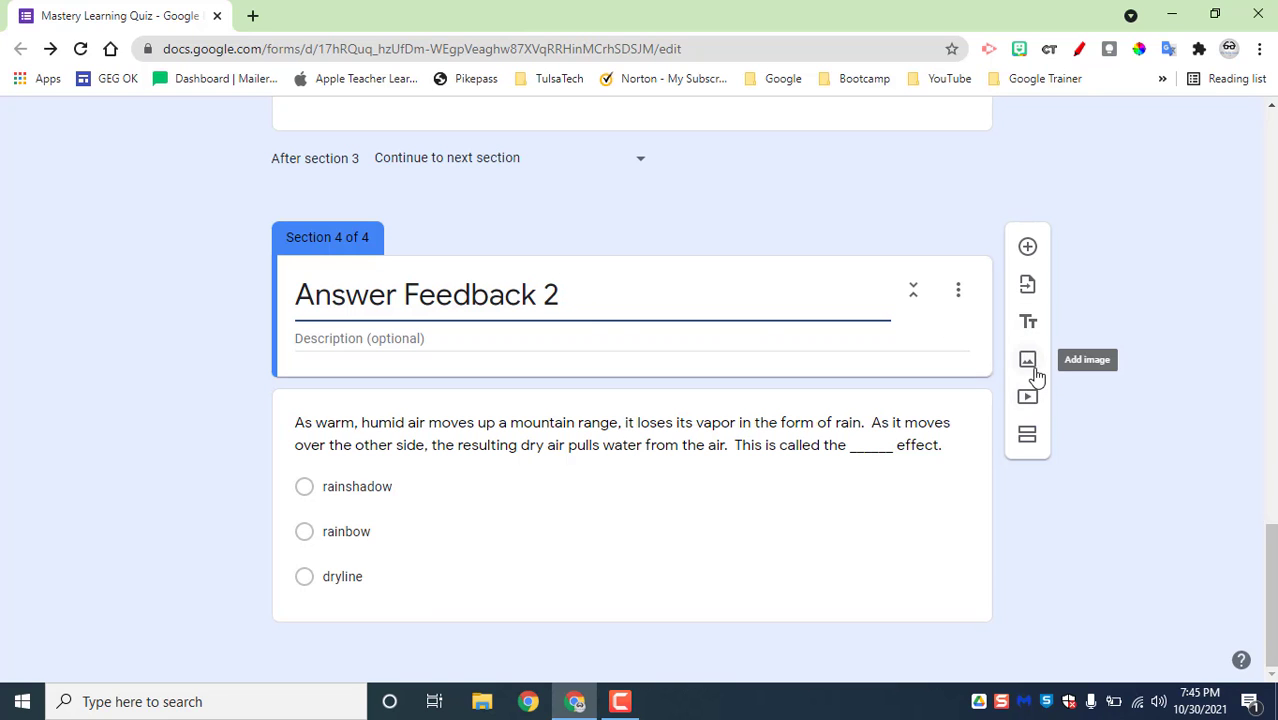
Search YouTube for 'Freezing Point' and embed the Colligative Properties video in Answer Feedback 2.
{"action": "left_click", "coordinate": [1027, 398]}
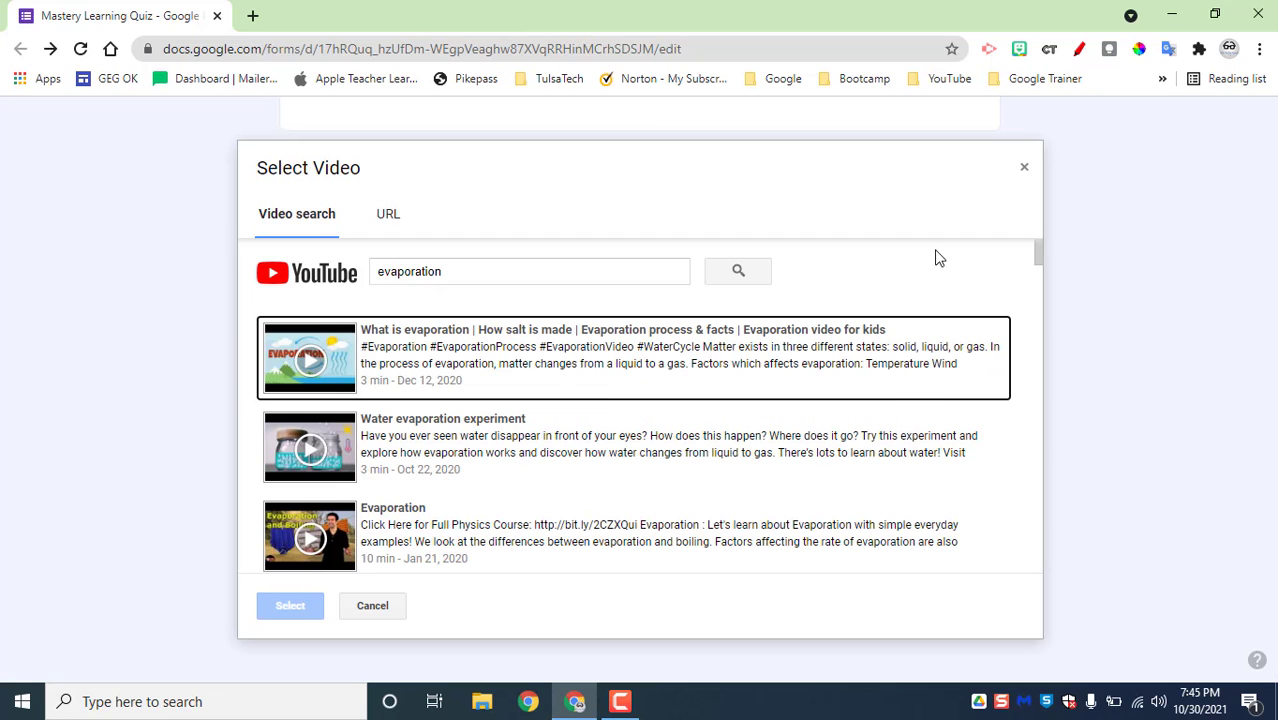
{"action": "left_click_drag", "start_coordinate": [450, 272], "coordinate": [252, 278]}
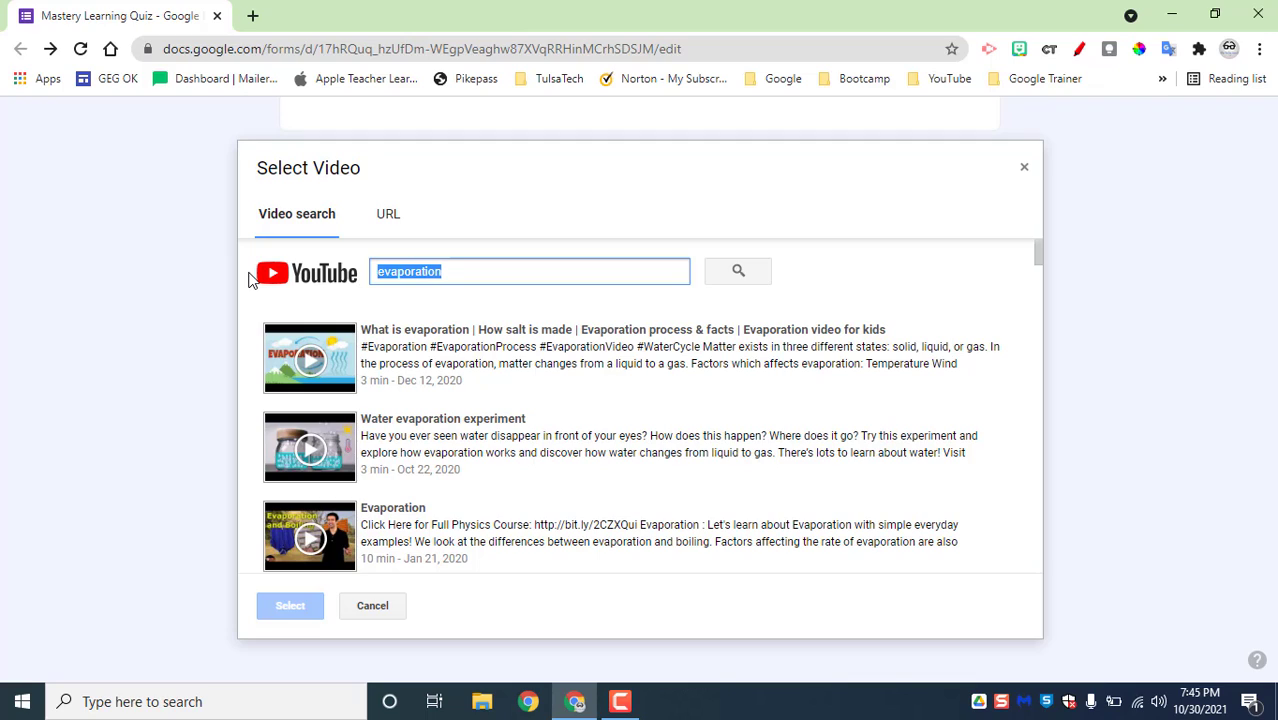
{"action": "type", "text": "Freezing POint"}
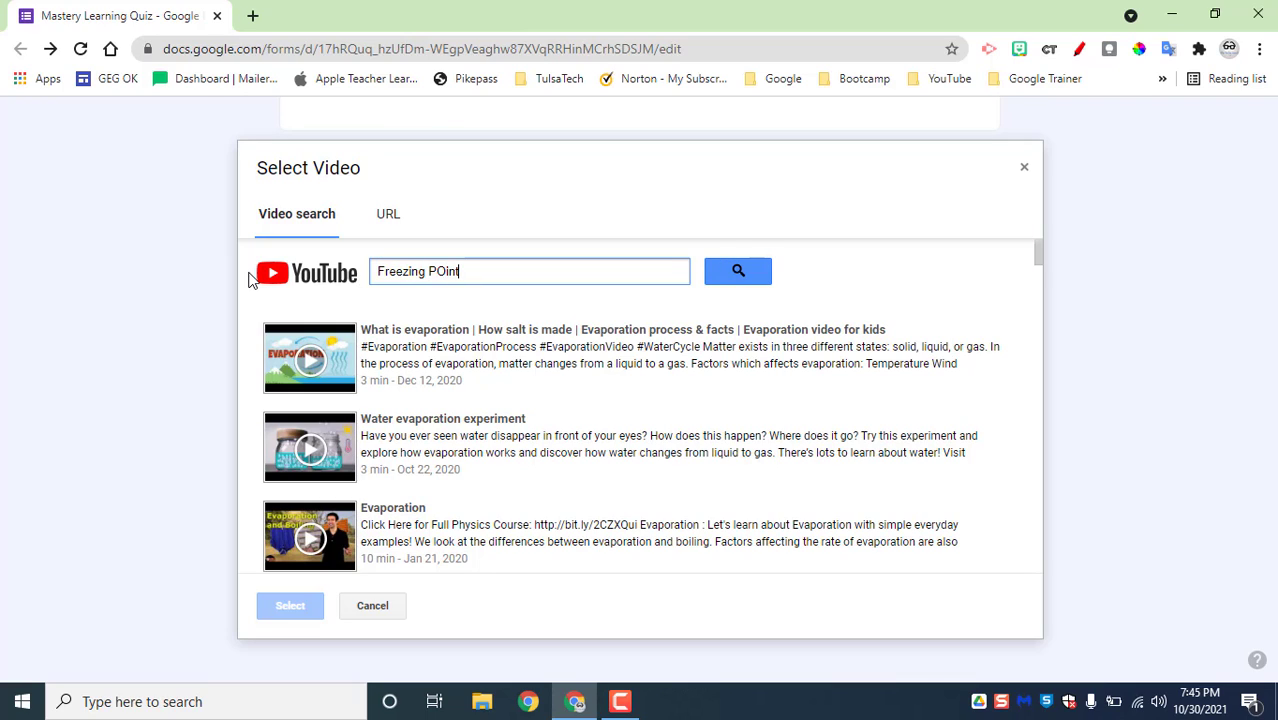
{"action": "key", "text": "Return"}
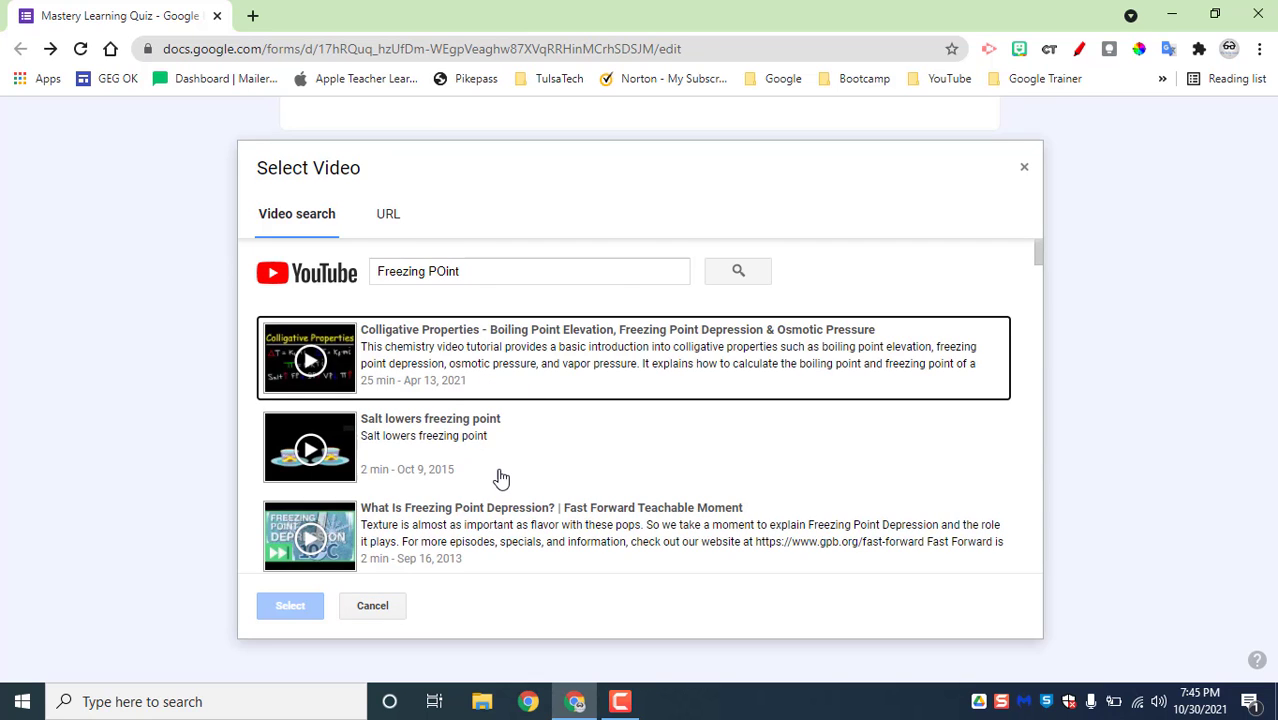
{"action": "scroll", "coordinate": [500, 480], "scroll_direction": "down", "scroll_amount": 2}
{"action": "scroll", "coordinate": [490, 375], "scroll_direction": "down", "scroll_amount": 2}
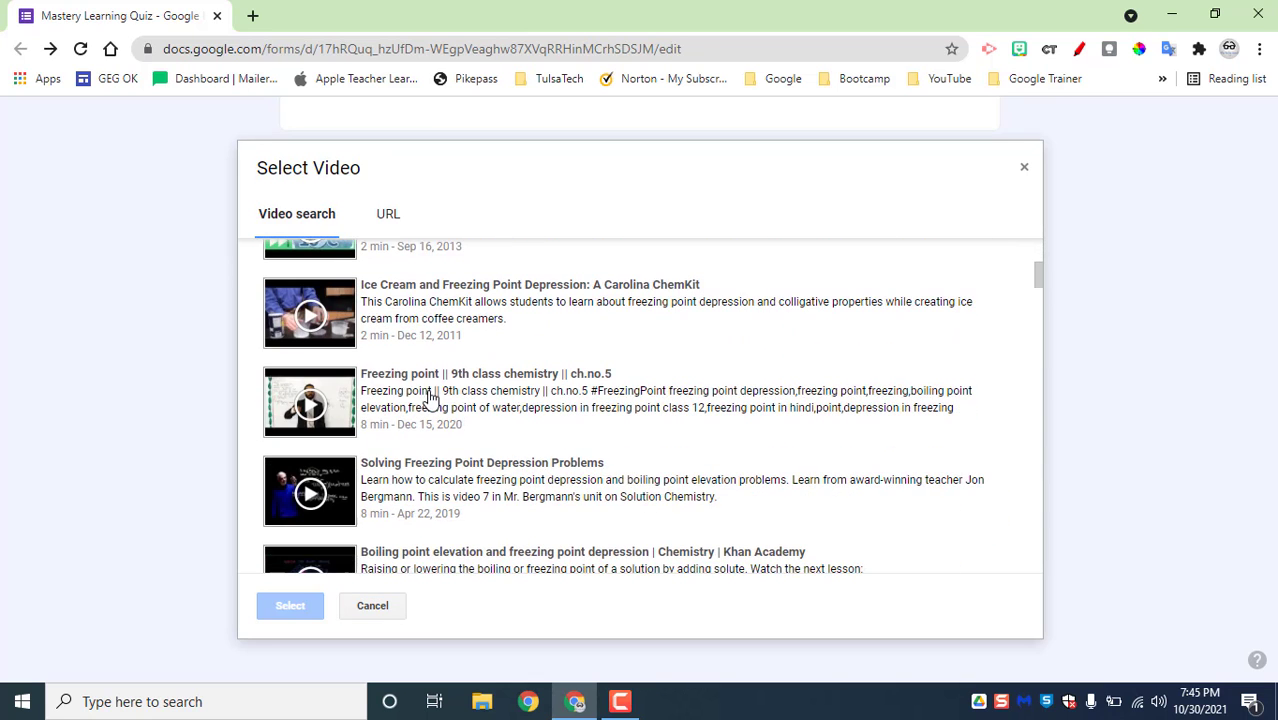
{"action": "scroll", "coordinate": [500, 400], "scroll_direction": "up", "scroll_amount": 5}
{"action": "left_click", "coordinate": [480, 363]}
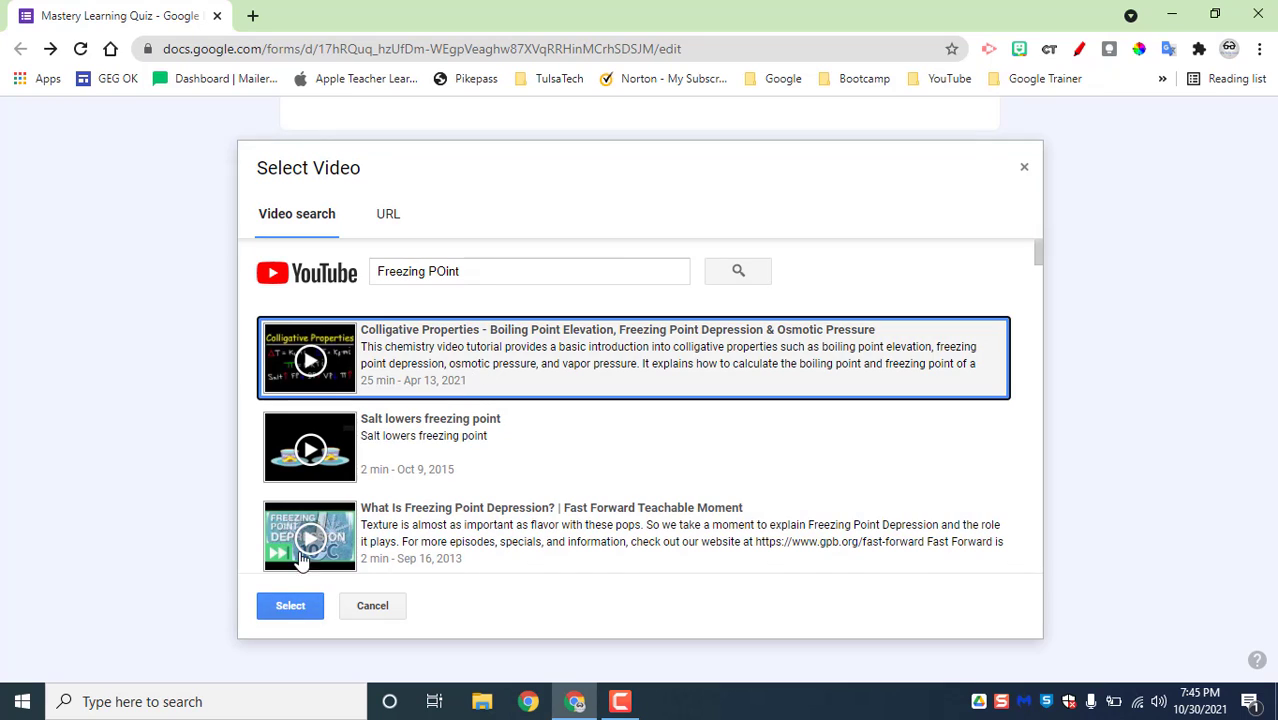
{"action": "left_click", "coordinate": [289, 605]}
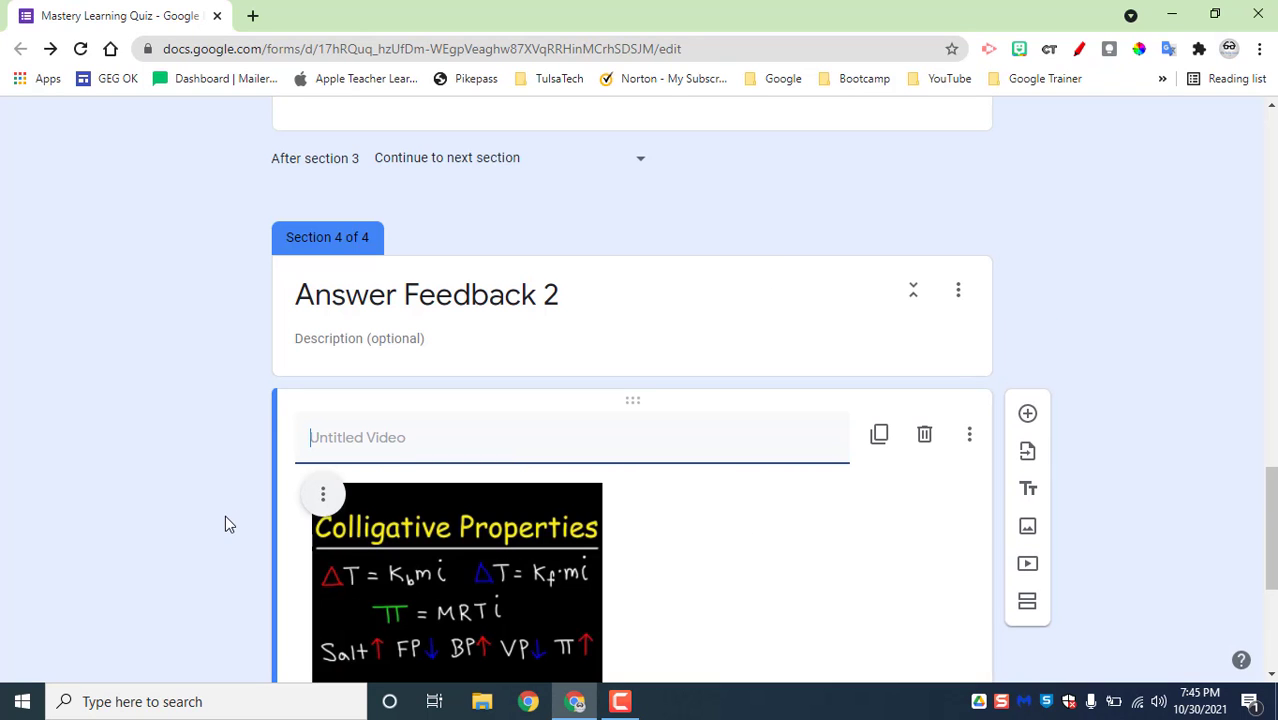
{"action": "scroll", "coordinate": [225, 515], "scroll_direction": "down", "scroll_amount": 2}
{"action": "scroll", "coordinate": [200, 500], "scroll_direction": "down", "scroll_amount": 2}
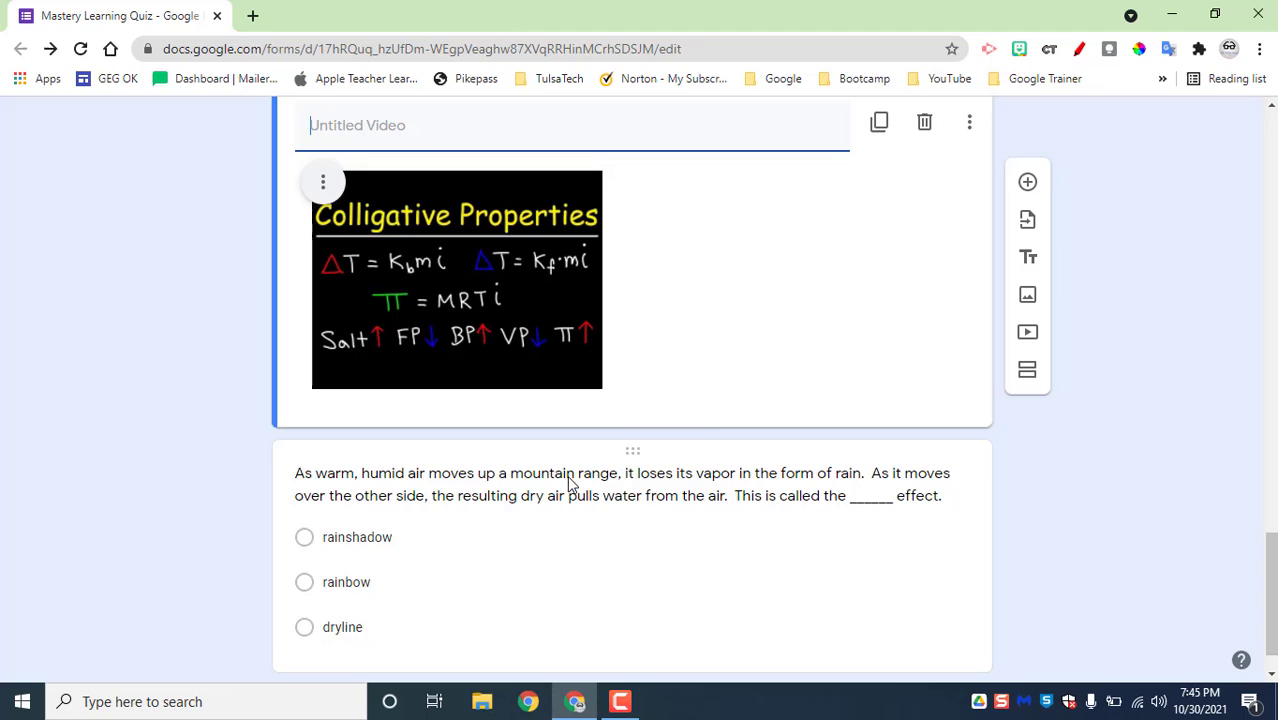
Start a new section after the Answer Feedback 2 video.
{"action": "left_click", "coordinate": [1027, 418]}
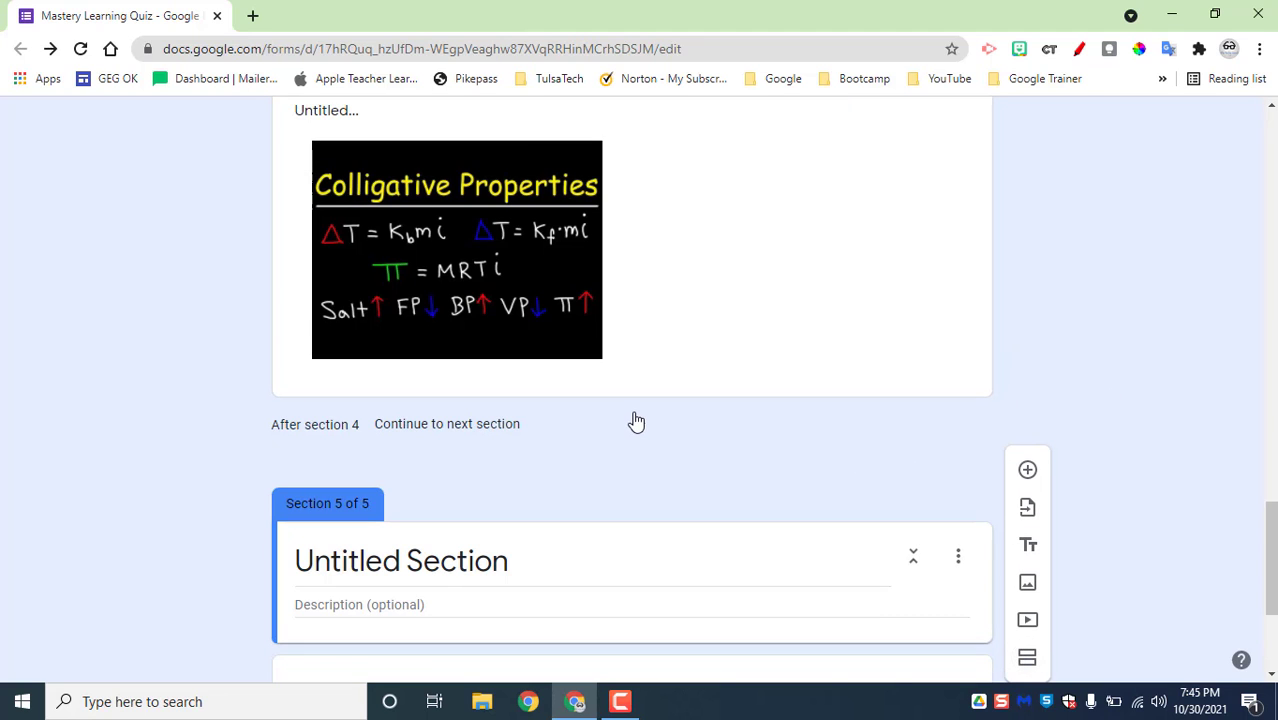
{"action": "scroll", "coordinate": [660, 414], "scroll_direction": "up", "scroll_amount": 2}
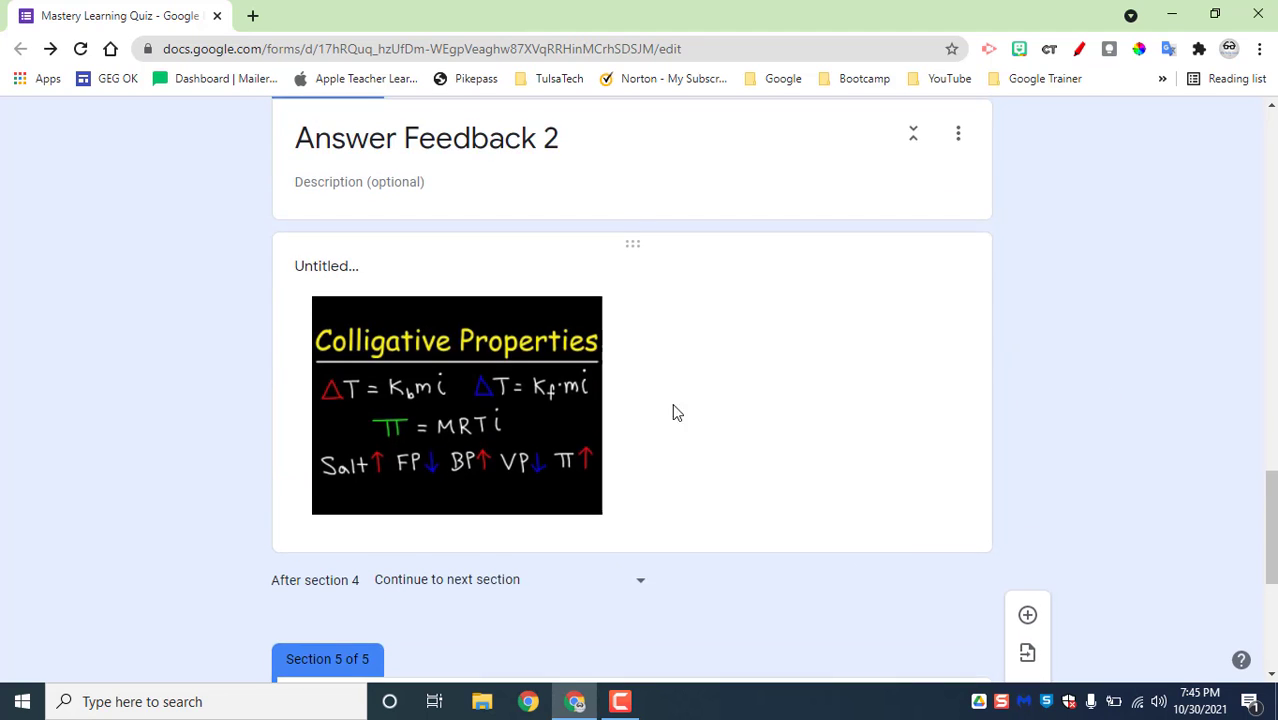
{"action": "scroll", "coordinate": [672, 403], "scroll_direction": "up", "scroll_amount": 3}
{"action": "scroll", "coordinate": [710, 420], "scroll_direction": "up", "scroll_amount": 3}
{"action": "scroll", "coordinate": [710, 420], "scroll_direction": "up", "scroll_amount": 3}
{"action": "scroll", "coordinate": [710, 420], "scroll_direction": "up", "scroll_amount": 3}
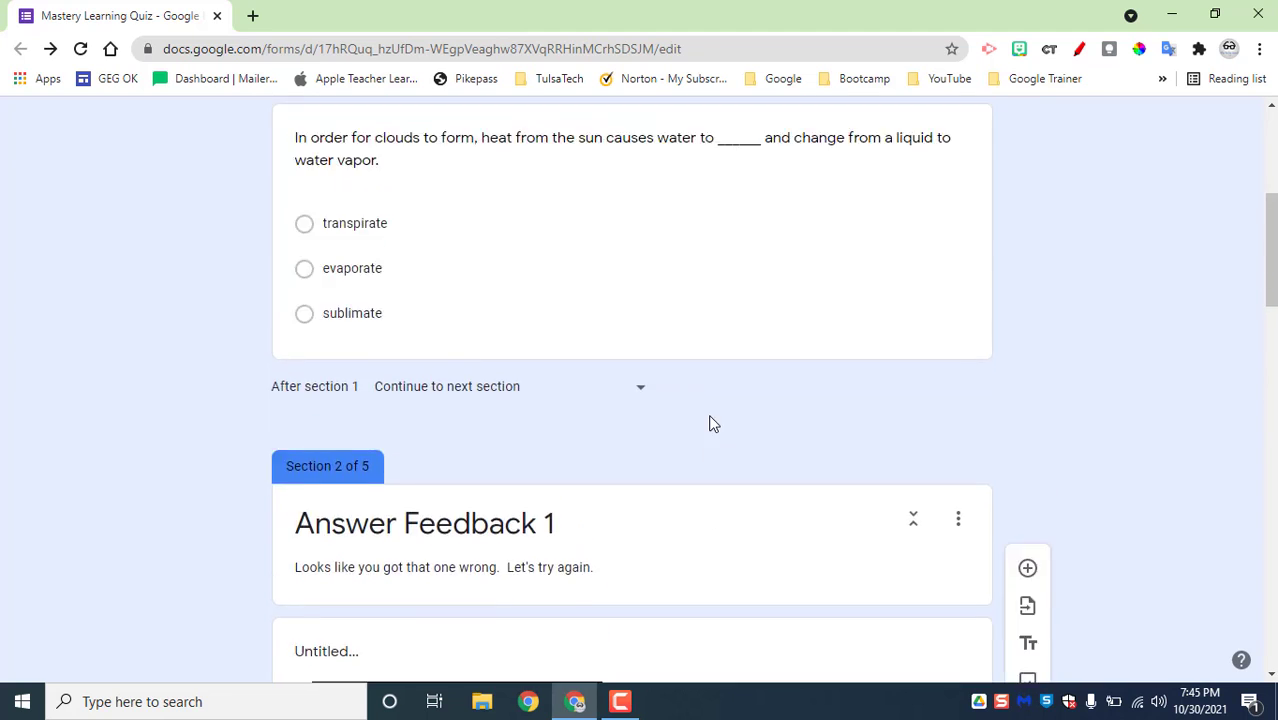
{"action": "scroll", "coordinate": [713, 423], "scroll_direction": "up", "scroll_amount": 3}
{"action": "scroll", "coordinate": [710, 420], "scroll_direction": "down", "scroll_amount": 2}
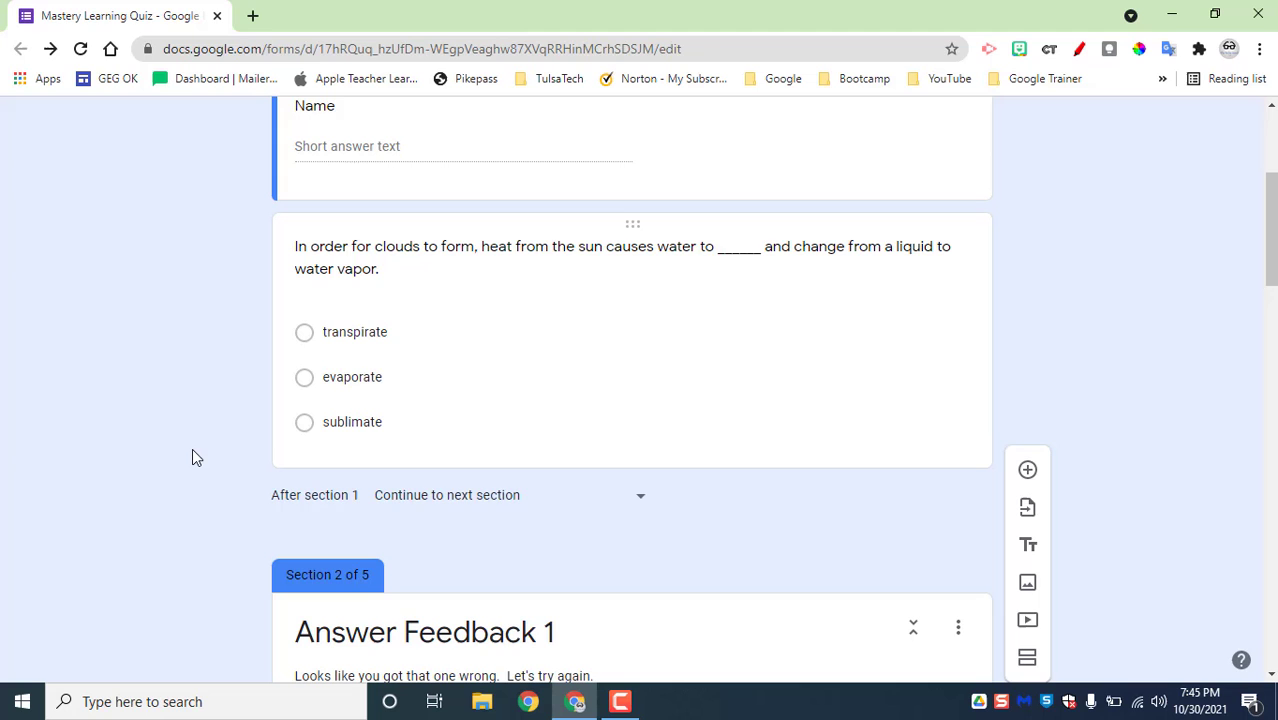
{"action": "scroll", "coordinate": [192, 448], "scroll_direction": "down", "scroll_amount": 4}
{"action": "scroll", "coordinate": [192, 448], "scroll_direction": "down", "scroll_amount": 4}
{"action": "scroll", "coordinate": [192, 448], "scroll_direction": "down", "scroll_amount": 2}
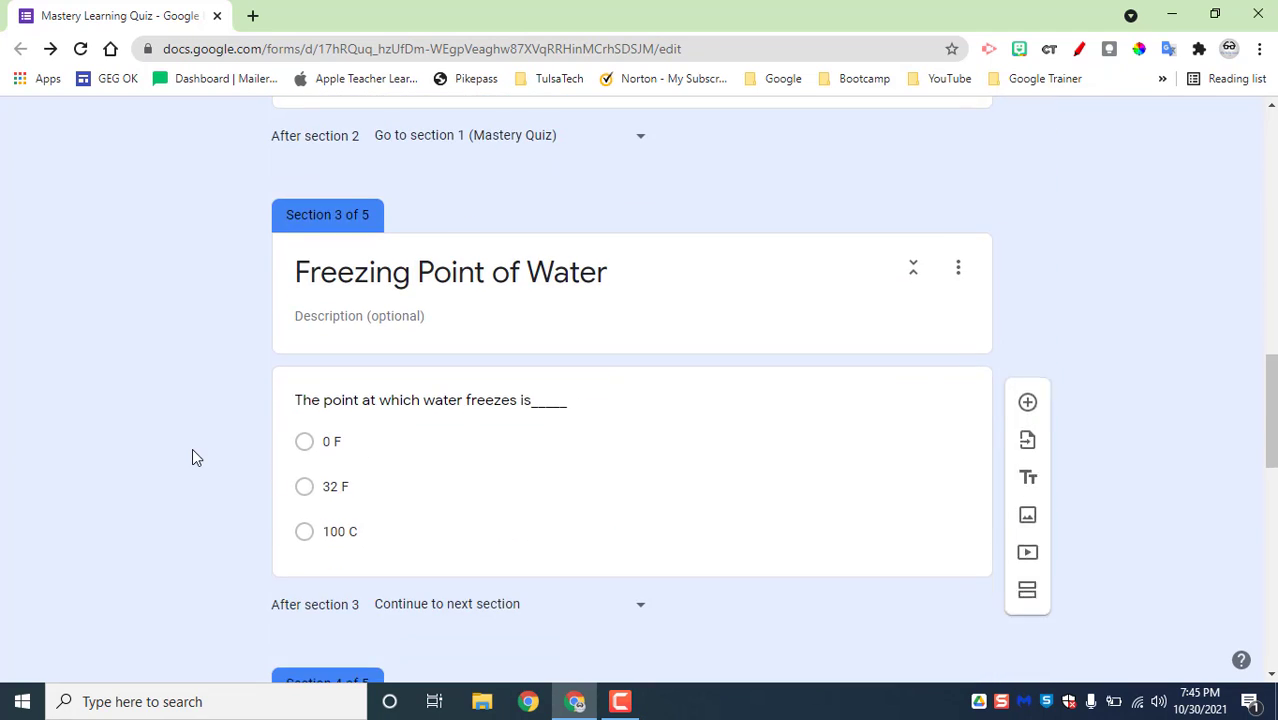
{"action": "scroll", "coordinate": [192, 448], "scroll_direction": "up", "scroll_amount": 3}
{"action": "scroll", "coordinate": [192, 448], "scroll_direction": "up", "scroll_amount": 2}
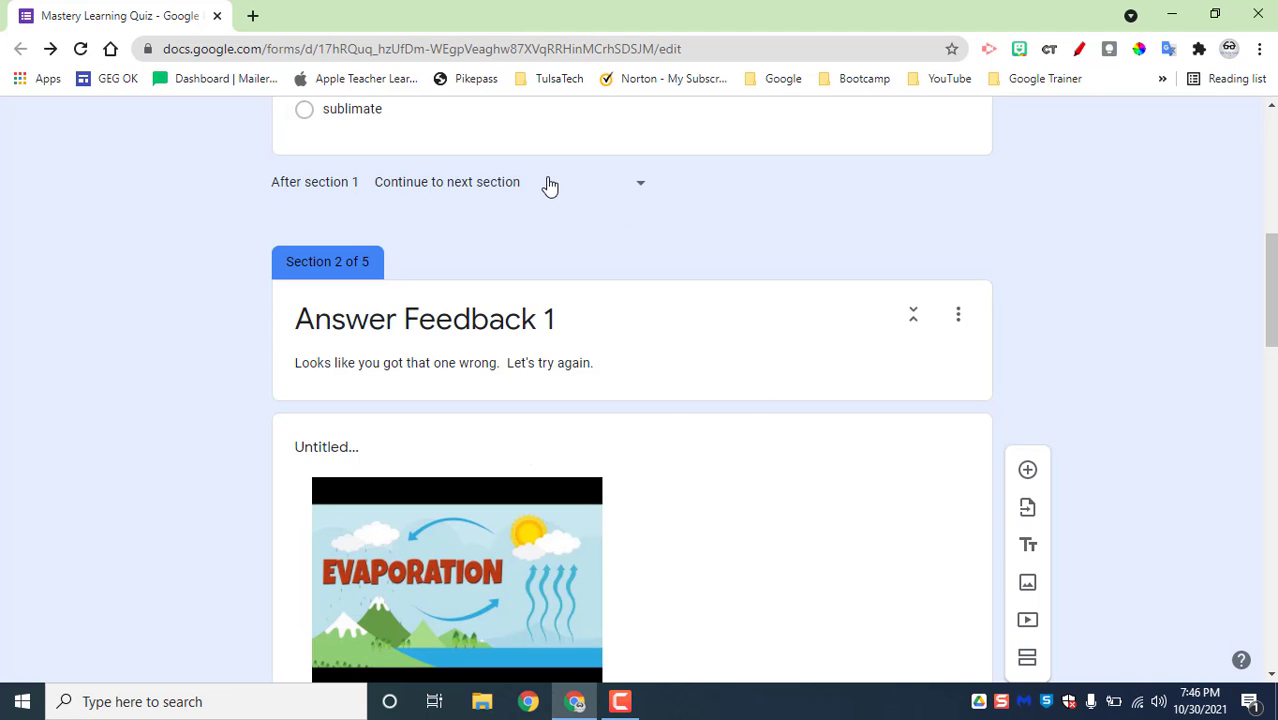
{"action": "scroll", "coordinate": [699, 227], "scroll_direction": "up", "scroll_amount": 2}
{"action": "scroll", "coordinate": [690, 300], "scroll_direction": "down", "scroll_amount": 1}
{"action": "scroll", "coordinate": [686, 356], "scroll_direction": "down", "scroll_amount": 5}
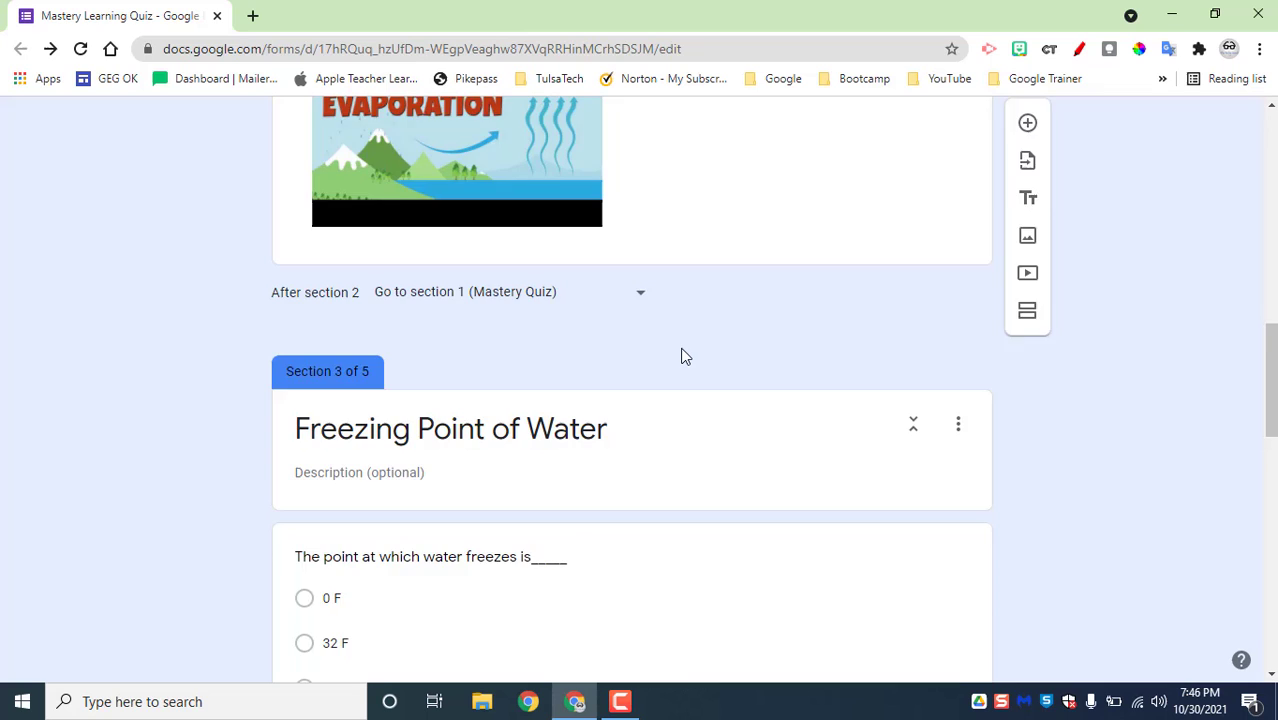
{"action": "scroll", "coordinate": [686, 356], "scroll_direction": "down", "scroll_amount": 3}
{"action": "scroll", "coordinate": [640, 350], "scroll_direction": "down", "scroll_amount": 2}
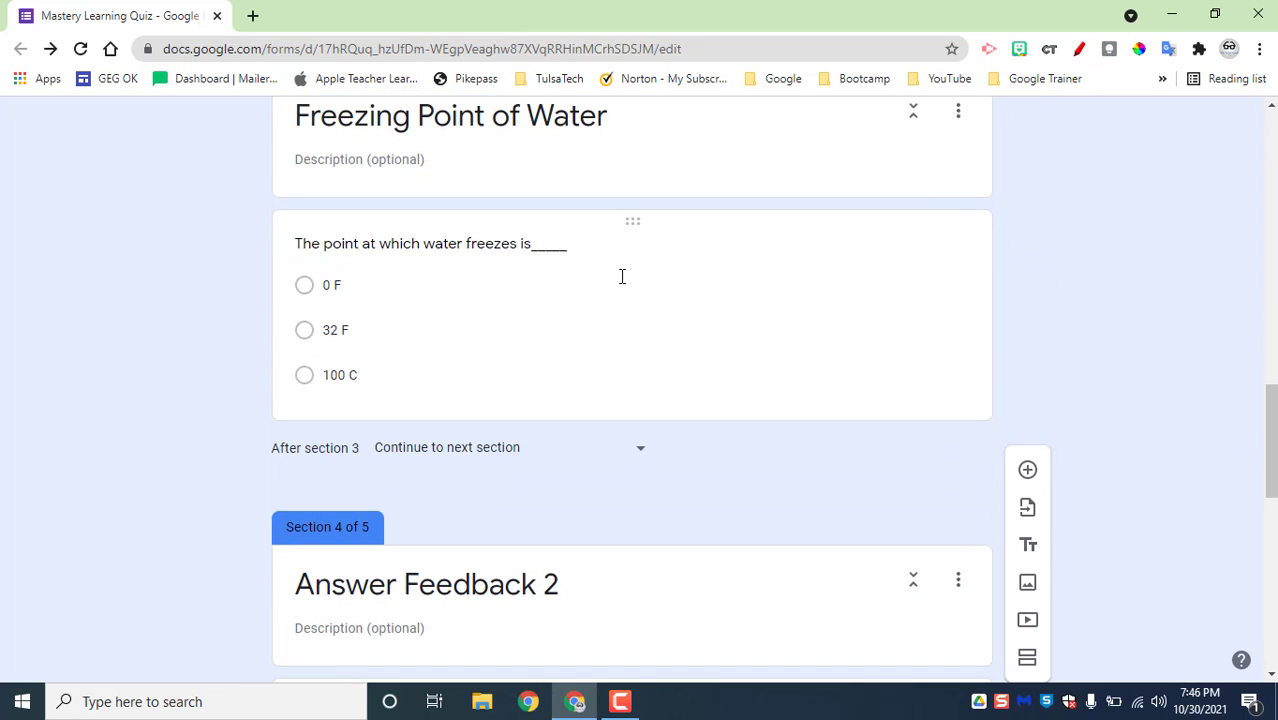
{"action": "scroll", "coordinate": [623, 290], "scroll_direction": "down", "scroll_amount": 3}
{"action": "scroll", "coordinate": [538, 359], "scroll_direction": "down", "scroll_amount": 2}
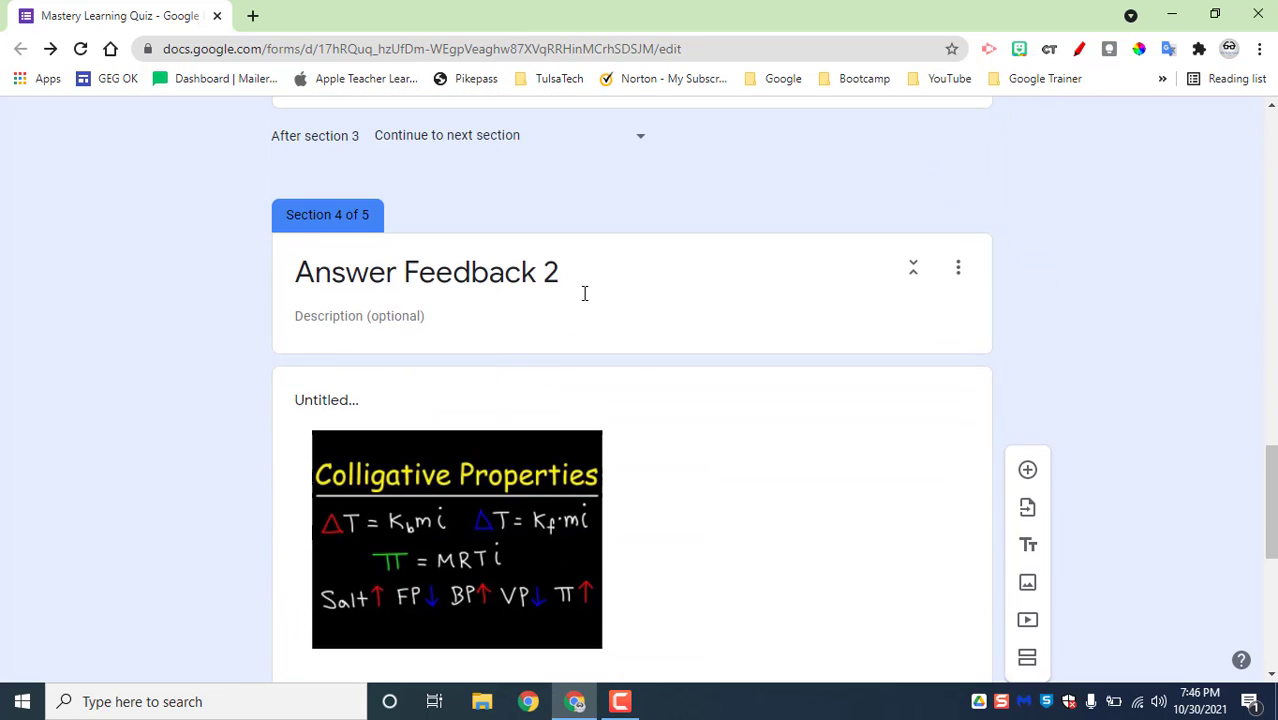
{"action": "scroll", "coordinate": [517, 456], "scroll_direction": "down", "scroll_amount": 3}
{"action": "scroll", "coordinate": [574, 372], "scroll_direction": "up", "scroll_amount": 5}
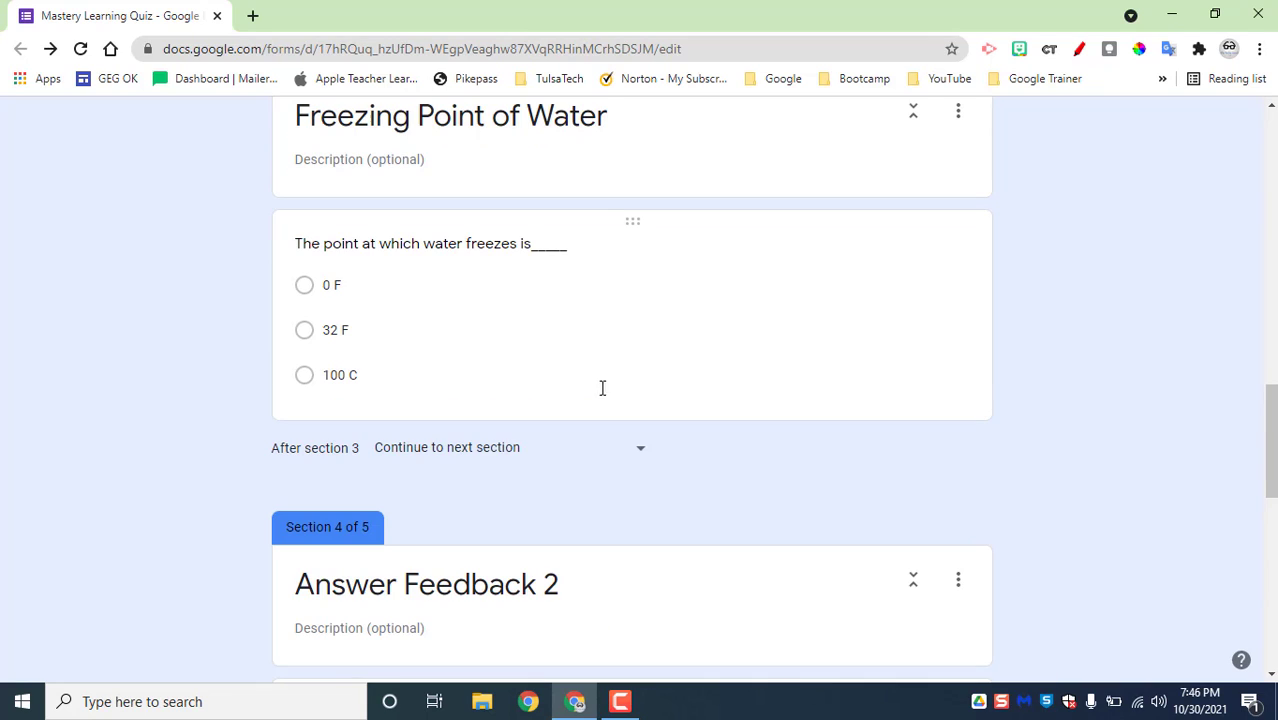
Enable 'Go to section based on answer' on the freezing-point question.
{"action": "left_click", "coordinate": [554, 335]}
{"action": "mouse_move", "coordinate": [349, 315]}
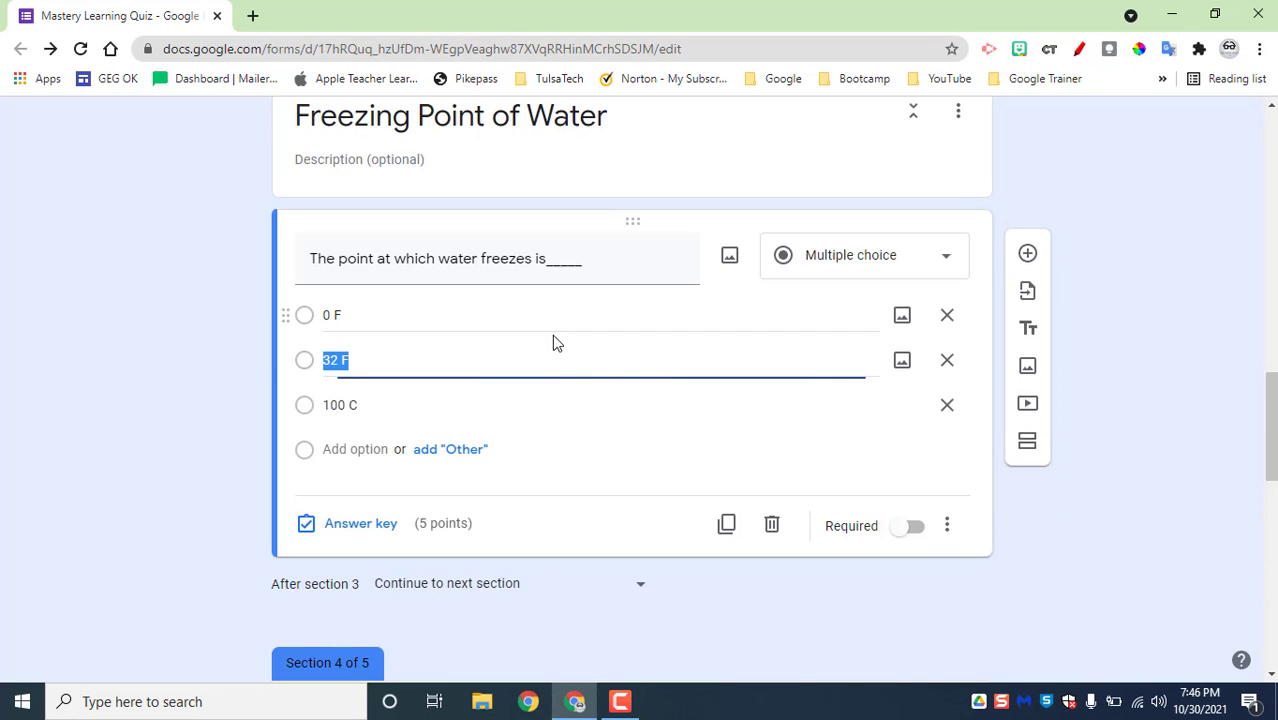
{"action": "left_click", "coordinate": [946, 525]}
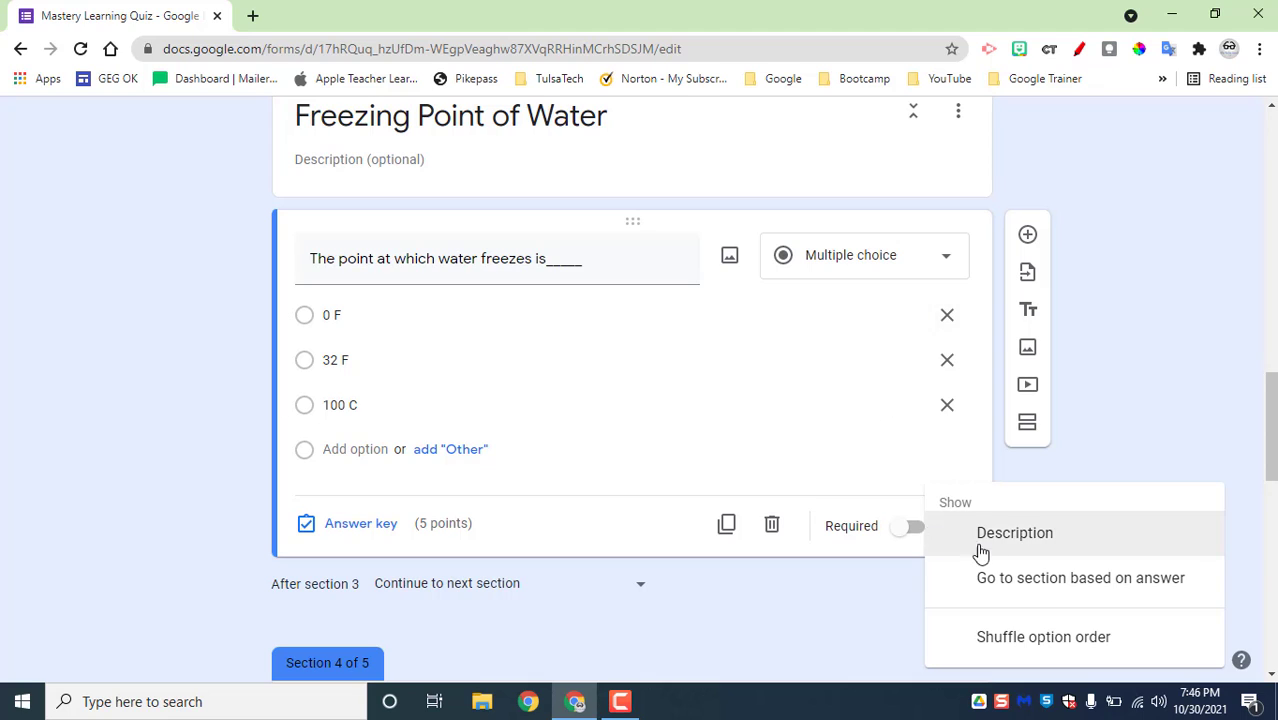
{"action": "left_click", "coordinate": [1080, 578]}
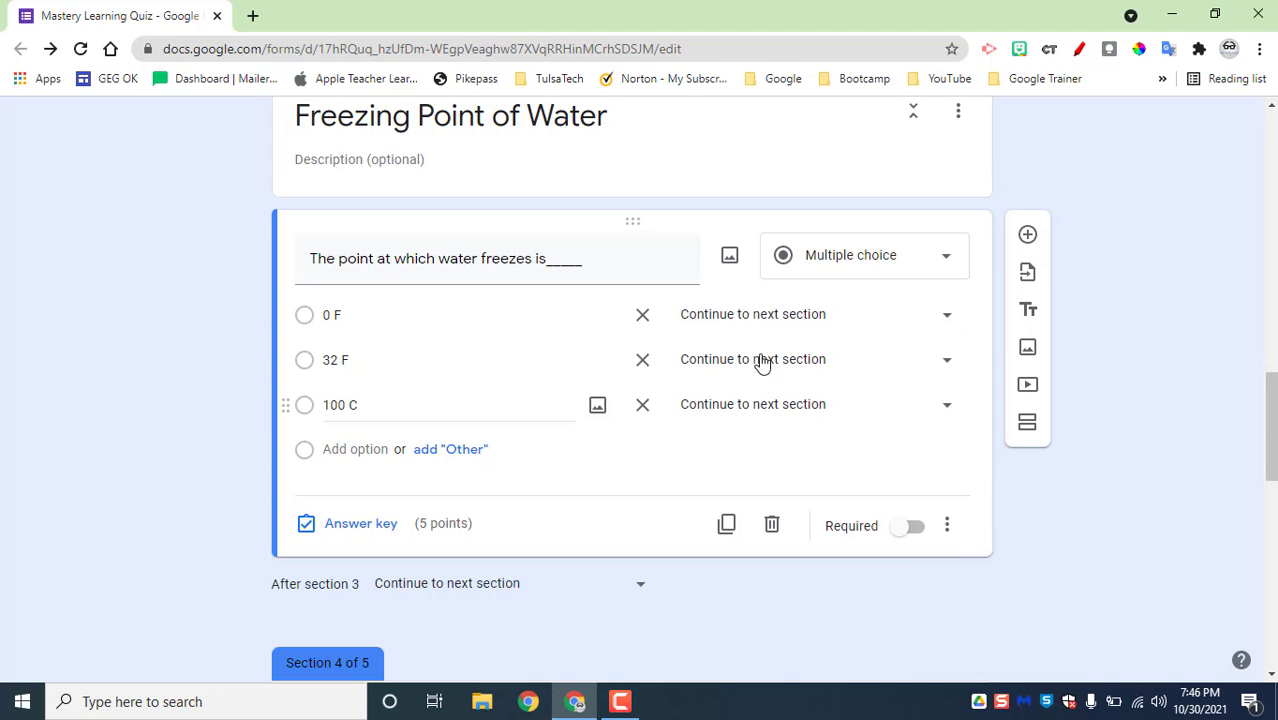
Send 0 F to section 5 and 32 F and 100 C to Answer Feedback 2.
{"action": "left_click", "coordinate": [829, 316]}
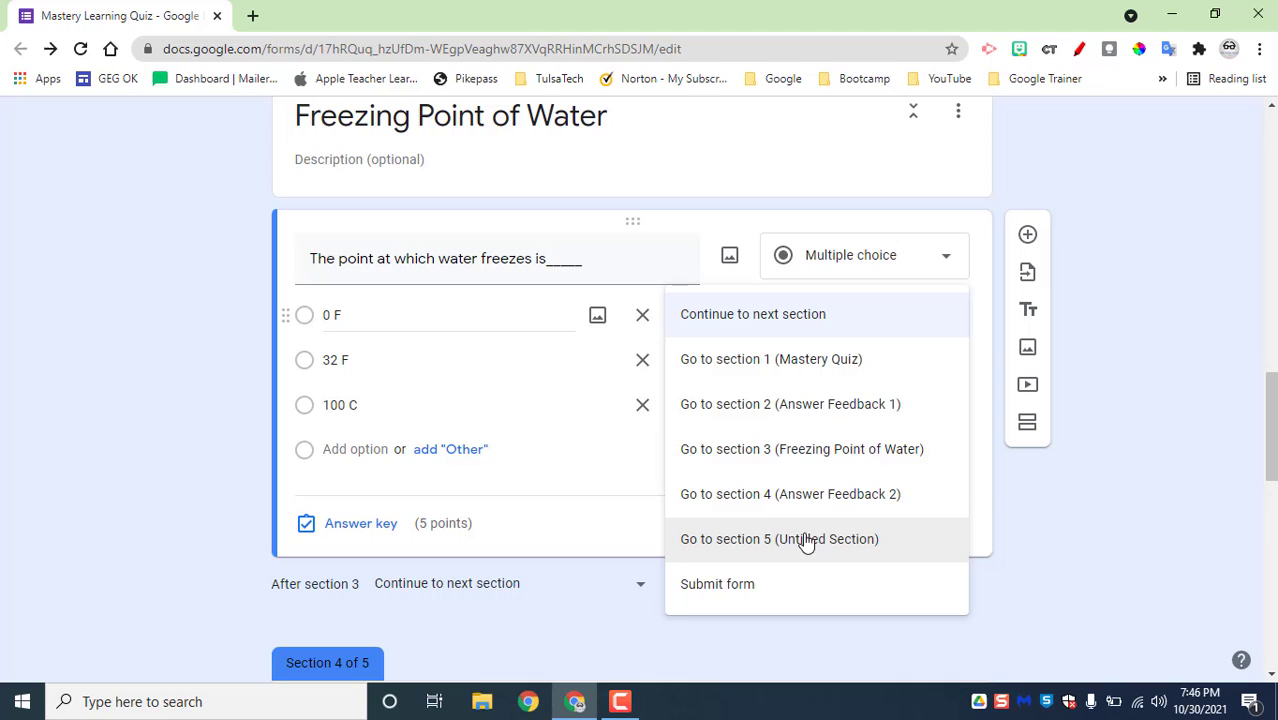
{"action": "left_click", "coordinate": [838, 545]}
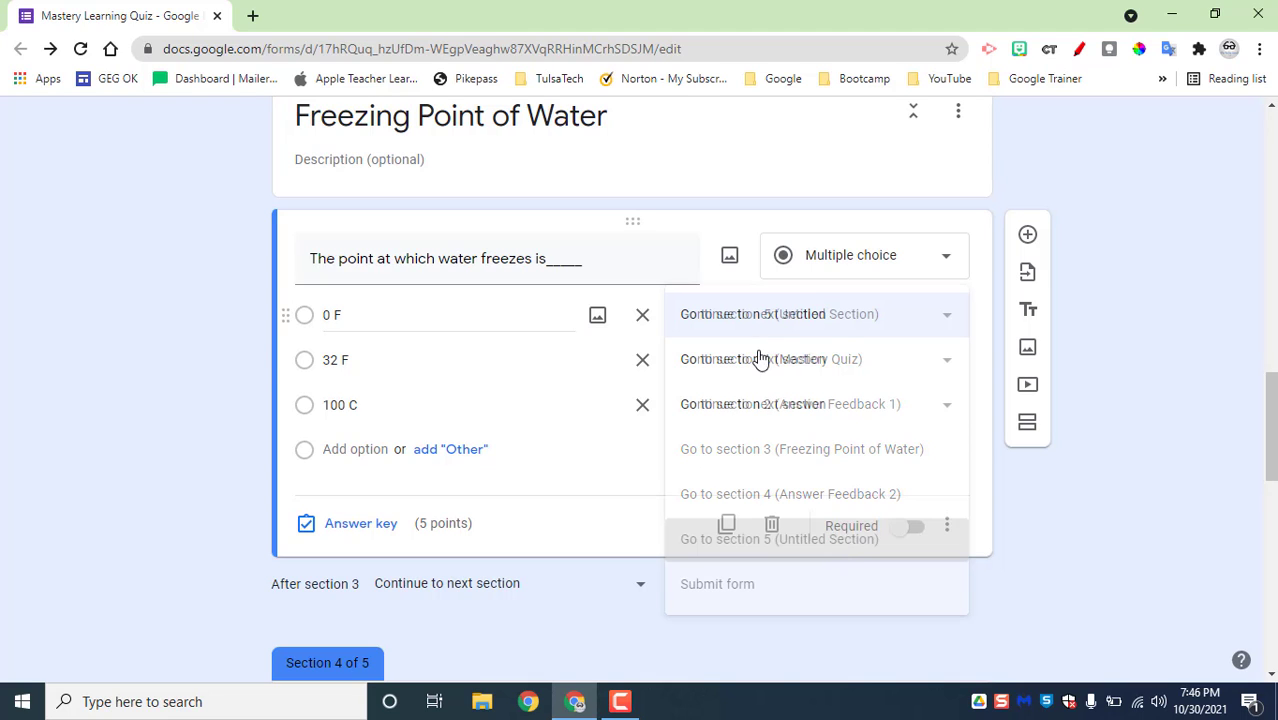
{"action": "left_click", "coordinate": [725, 364]}
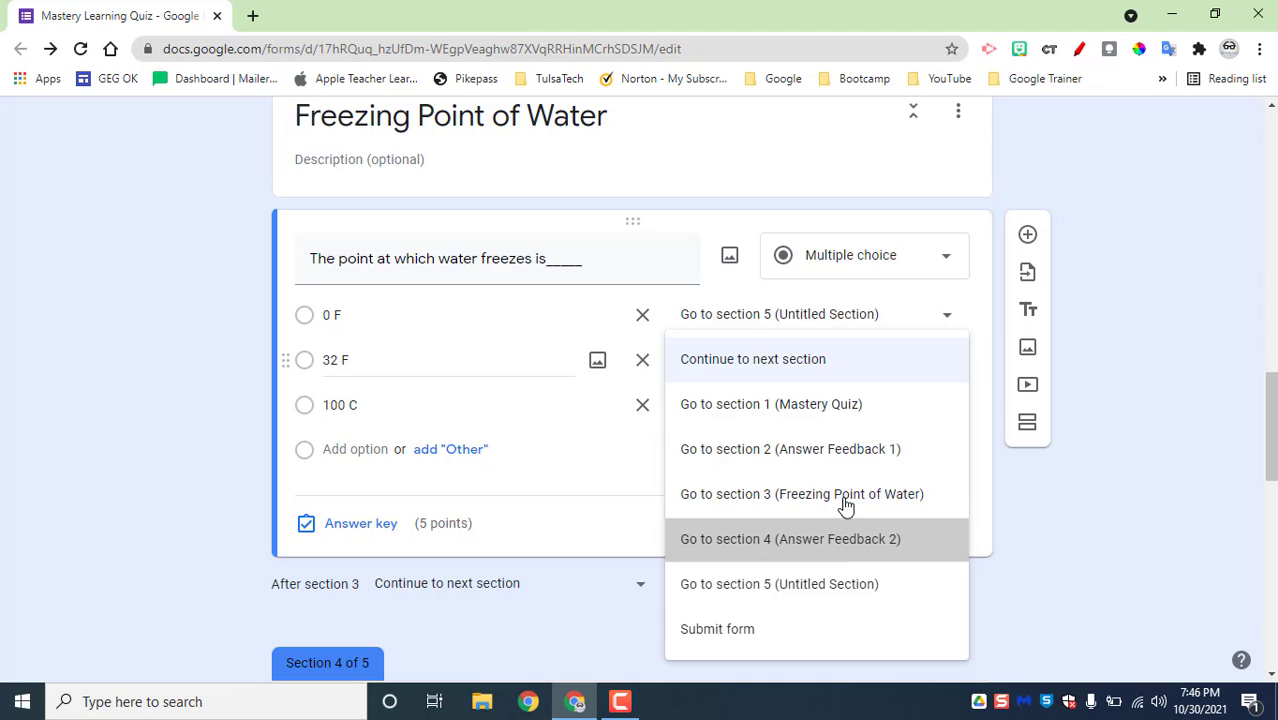
{"action": "left_click", "coordinate": [825, 551]}
{"action": "left_click", "coordinate": [790, 404]}
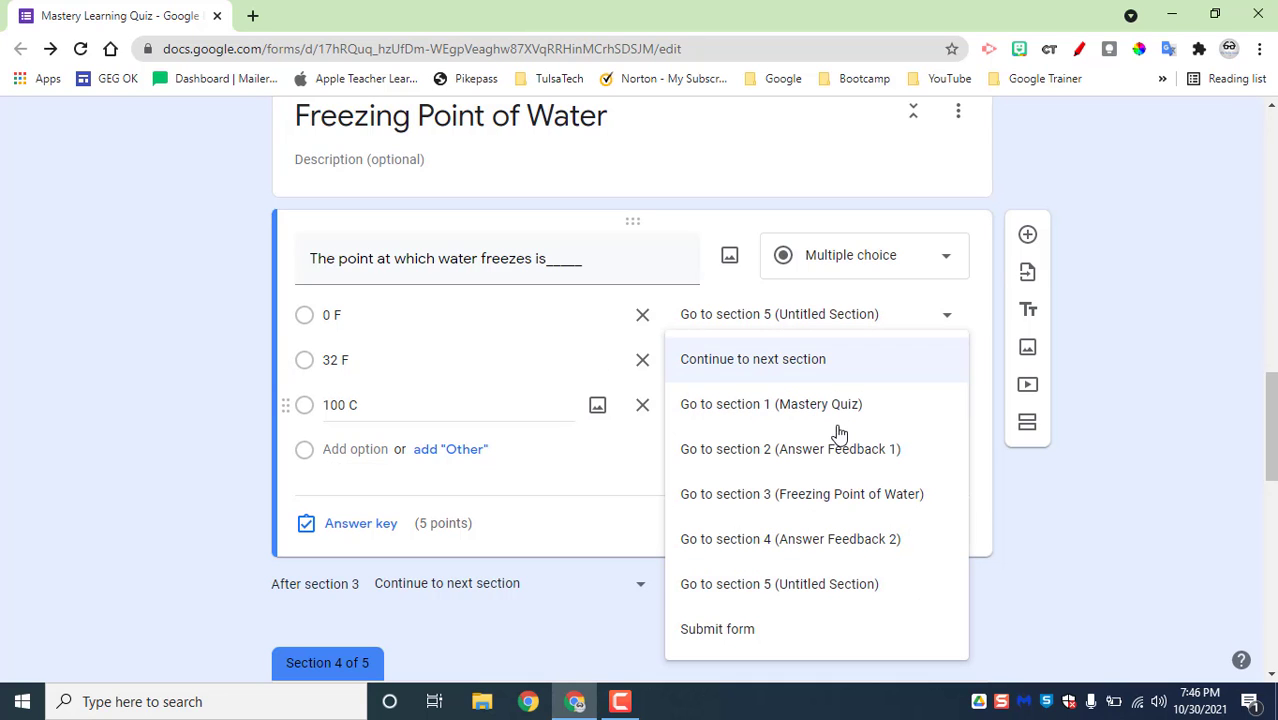
{"action": "left_click", "coordinate": [853, 541]}
{"action": "scroll", "coordinate": [582, 508], "scroll_direction": "down", "scroll_amount": 3}
{"action": "scroll", "coordinate": [582, 508], "scroll_direction": "down", "scroll_amount": 2}
{"action": "mouse_move", "coordinate": [632, 505]}
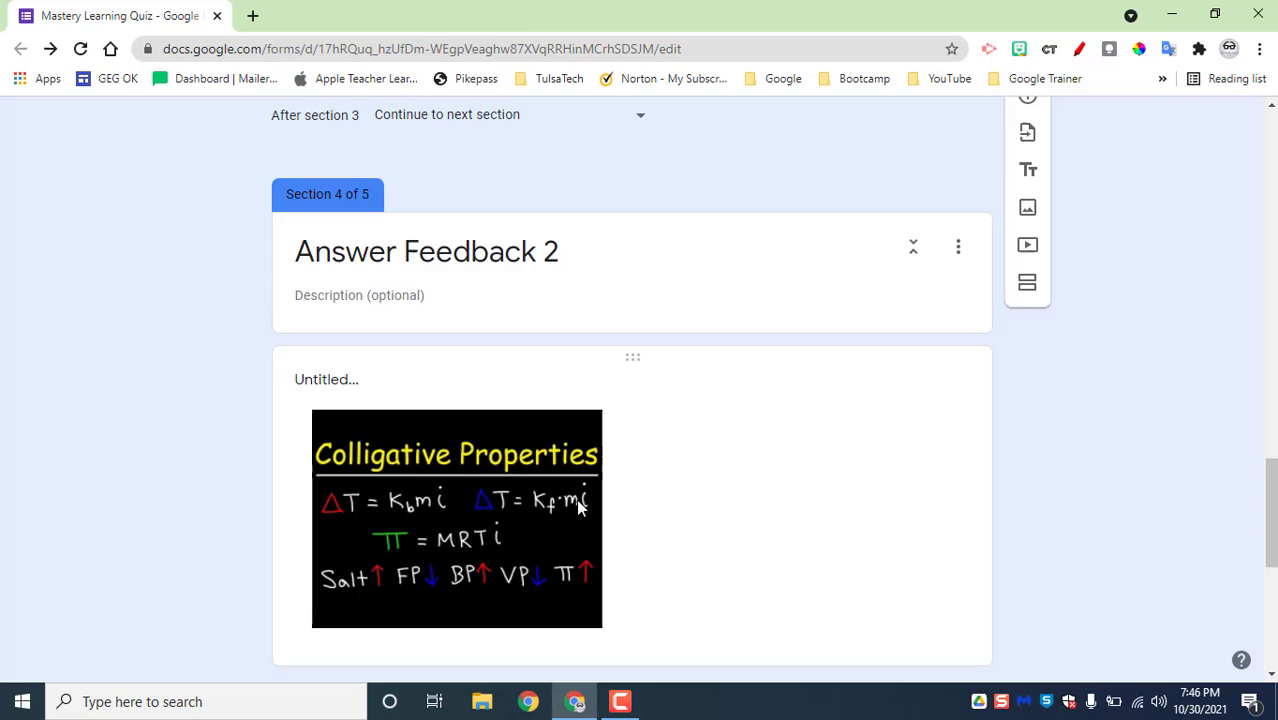
{"action": "scroll", "coordinate": [582, 508], "scroll_direction": "down", "scroll_amount": 2}
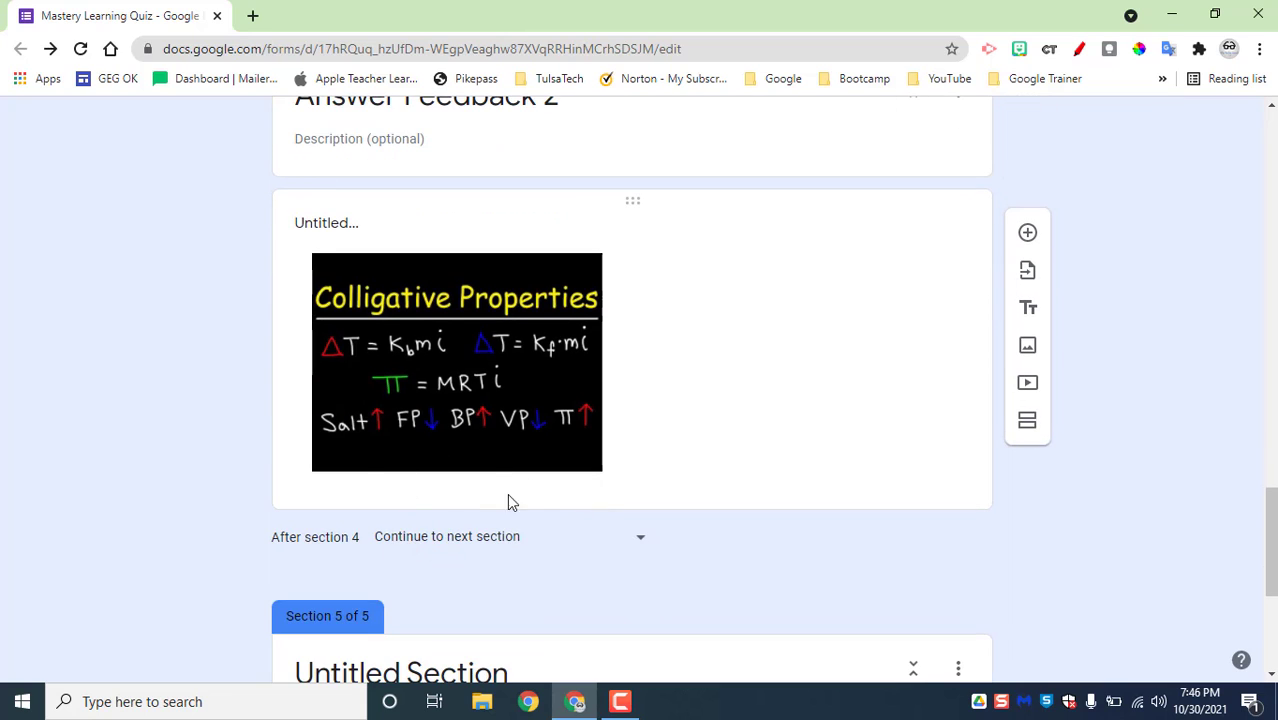
Set after section 4 to go to section 3, Freezing Point of Water.
{"action": "left_click", "coordinate": [502, 538]}
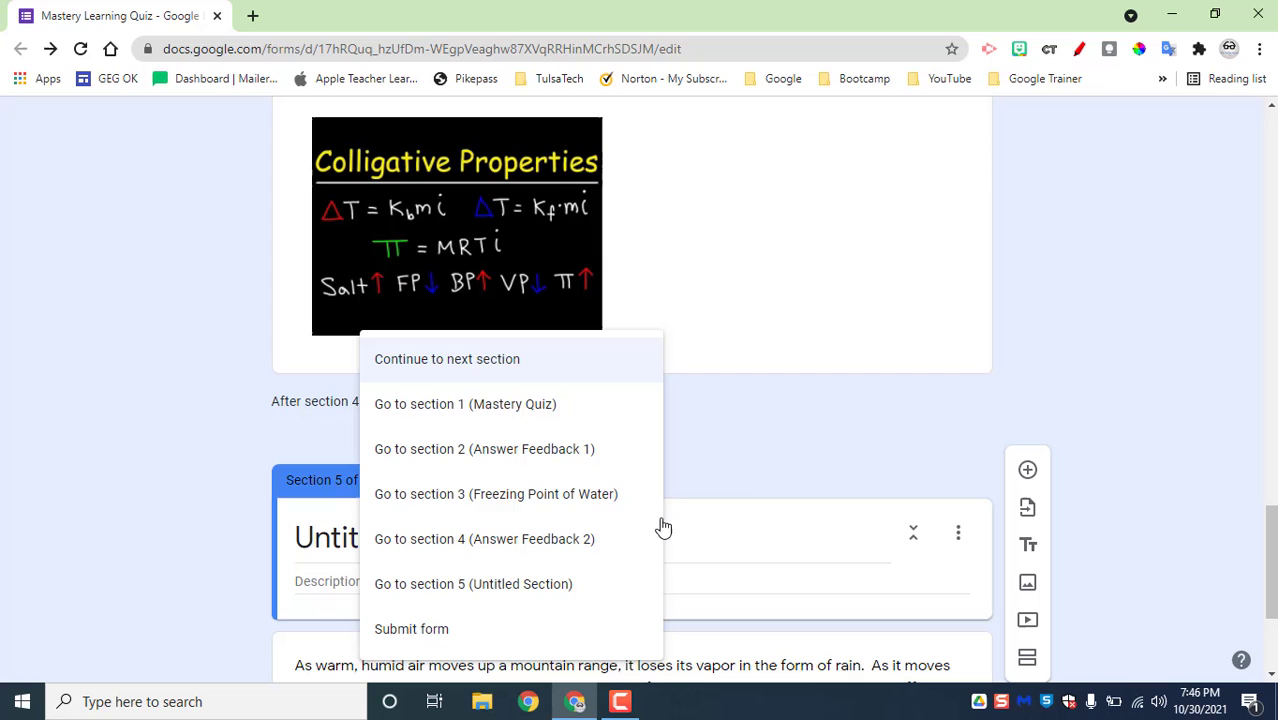
{"action": "left_click", "coordinate": [558, 500]}
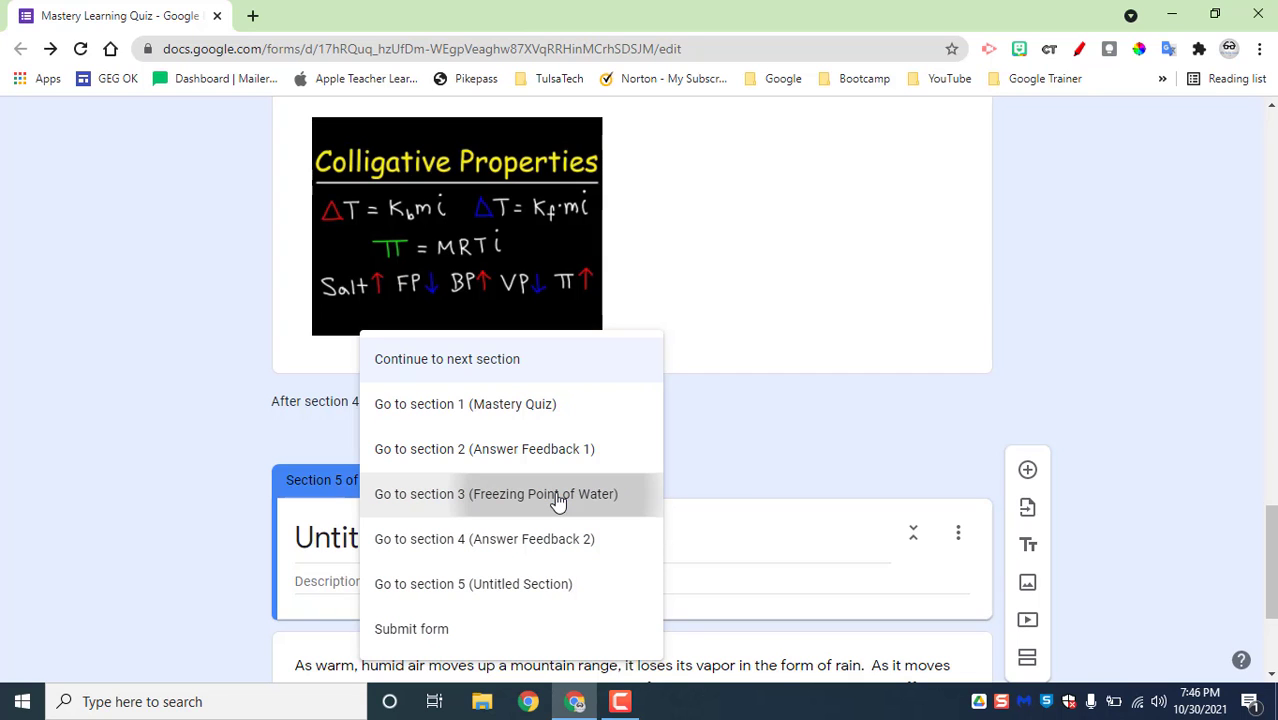
{"action": "scroll", "coordinate": [735, 470], "scroll_direction": "up", "scroll_amount": 10}
{"action": "scroll", "coordinate": [735, 470], "scroll_direction": "up", "scroll_amount": 10}
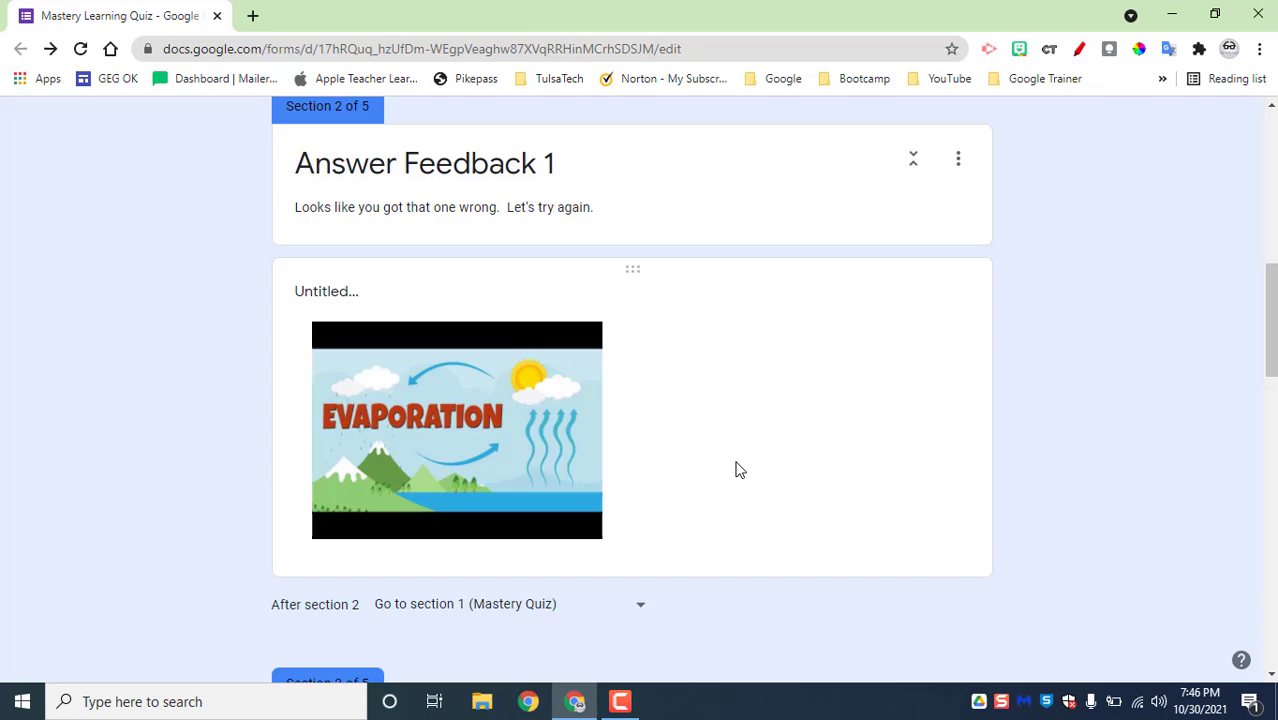
{"action": "scroll", "coordinate": [735, 470], "scroll_direction": "up", "scroll_amount": 10}
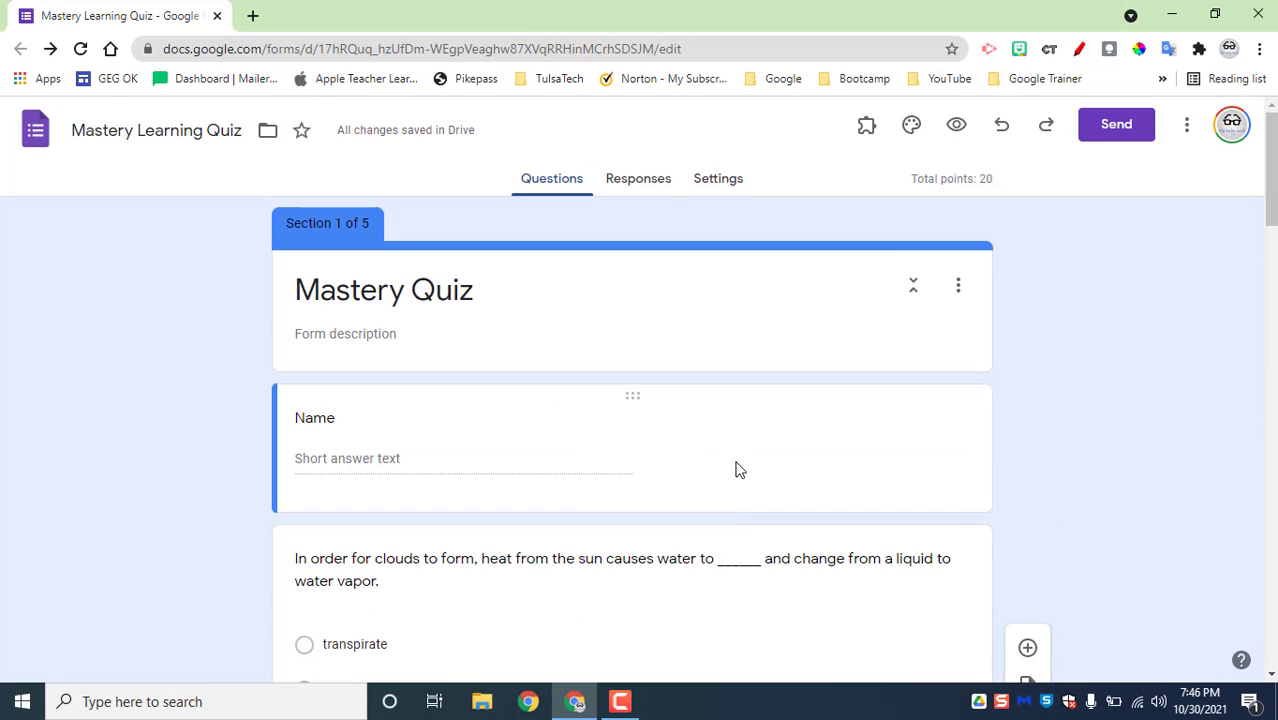
Preview the quiz, answer transpirate wrongly, loop through feedback, then answer evaporate and continue.
{"action": "left_click", "coordinate": [956, 124]}
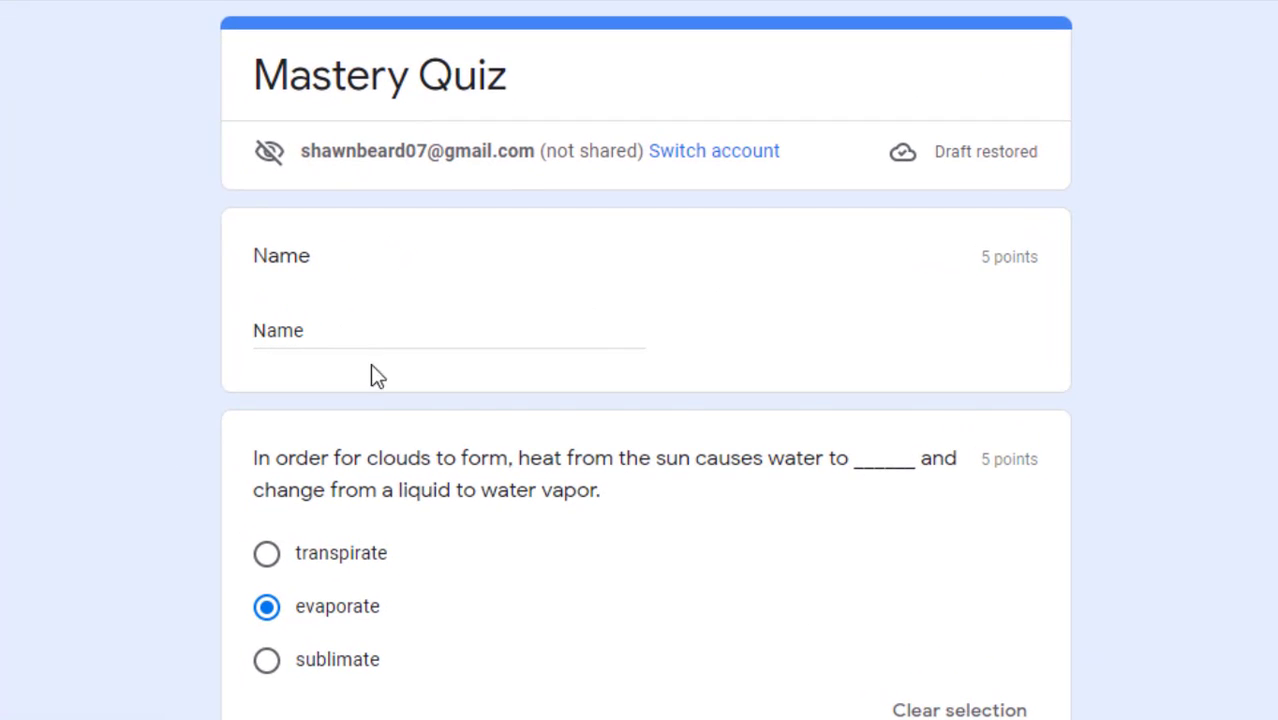
{"action": "scroll", "coordinate": [377, 375], "scroll_direction": "down", "scroll_amount": 2}
{"action": "left_click", "coordinate": [357, 365]}
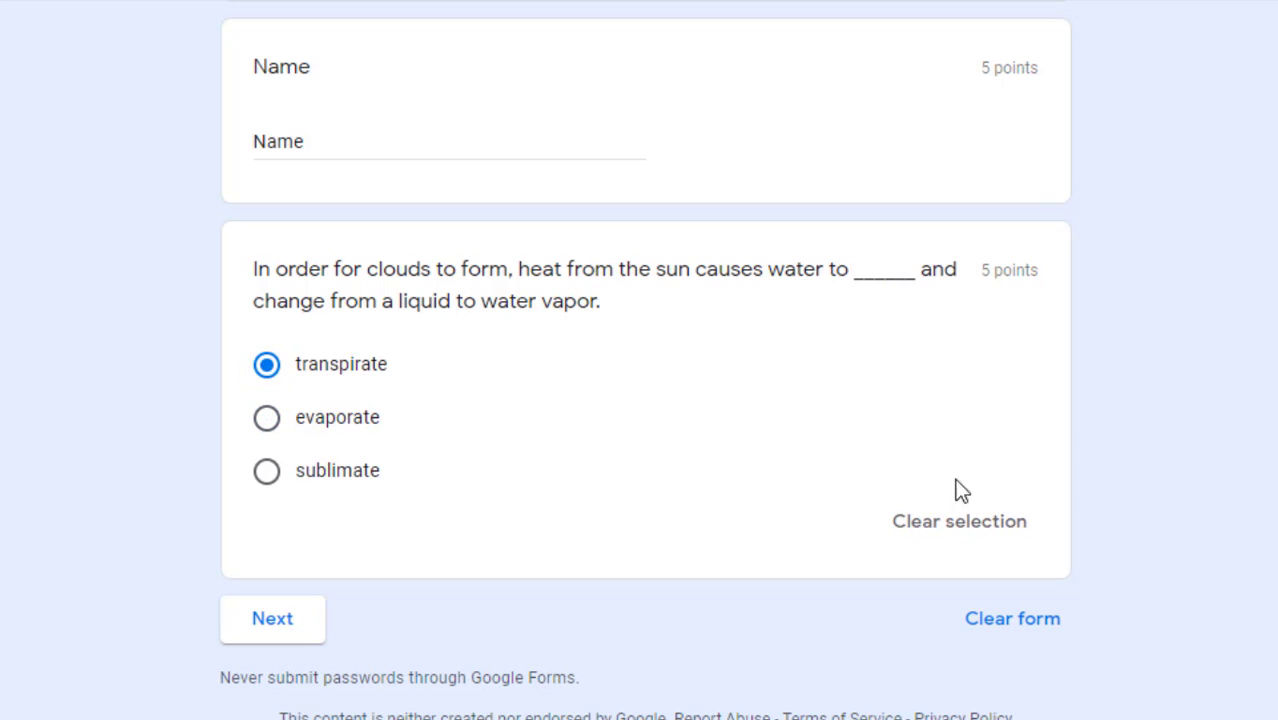
{"action": "left_click", "coordinate": [288, 618]}
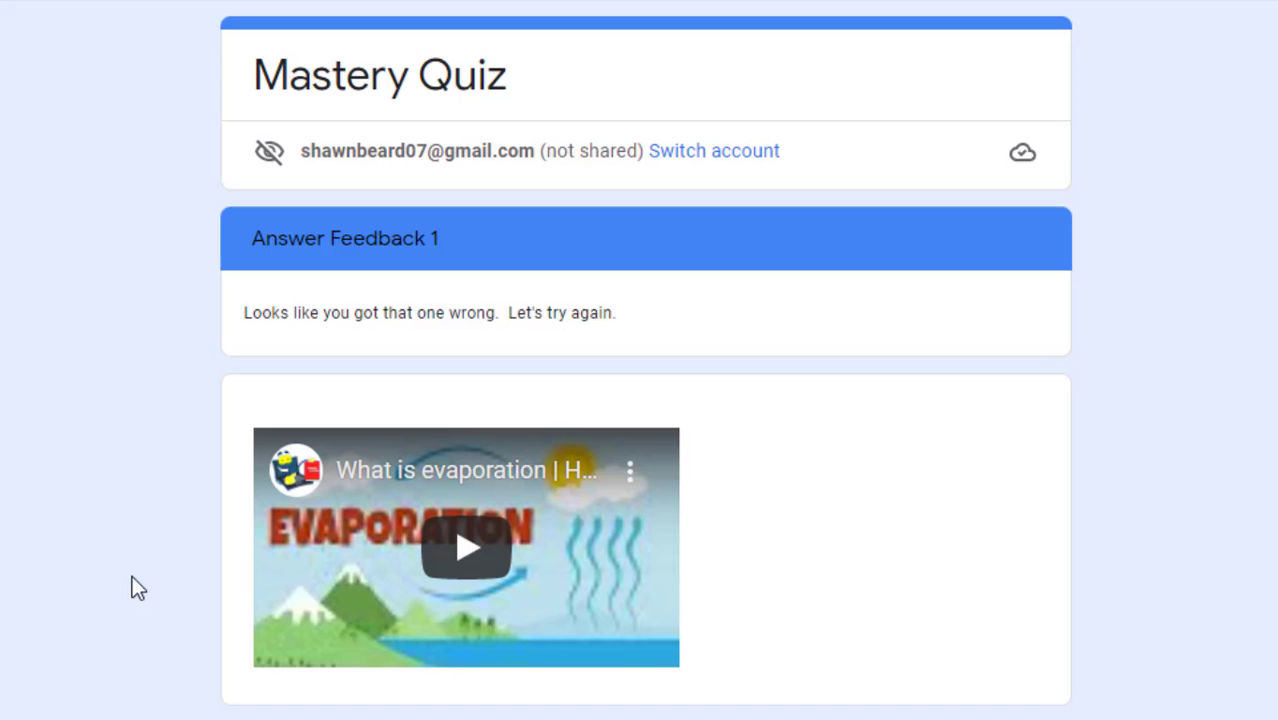
{"action": "scroll", "coordinate": [132, 575], "scroll_direction": "down", "scroll_amount": 2}
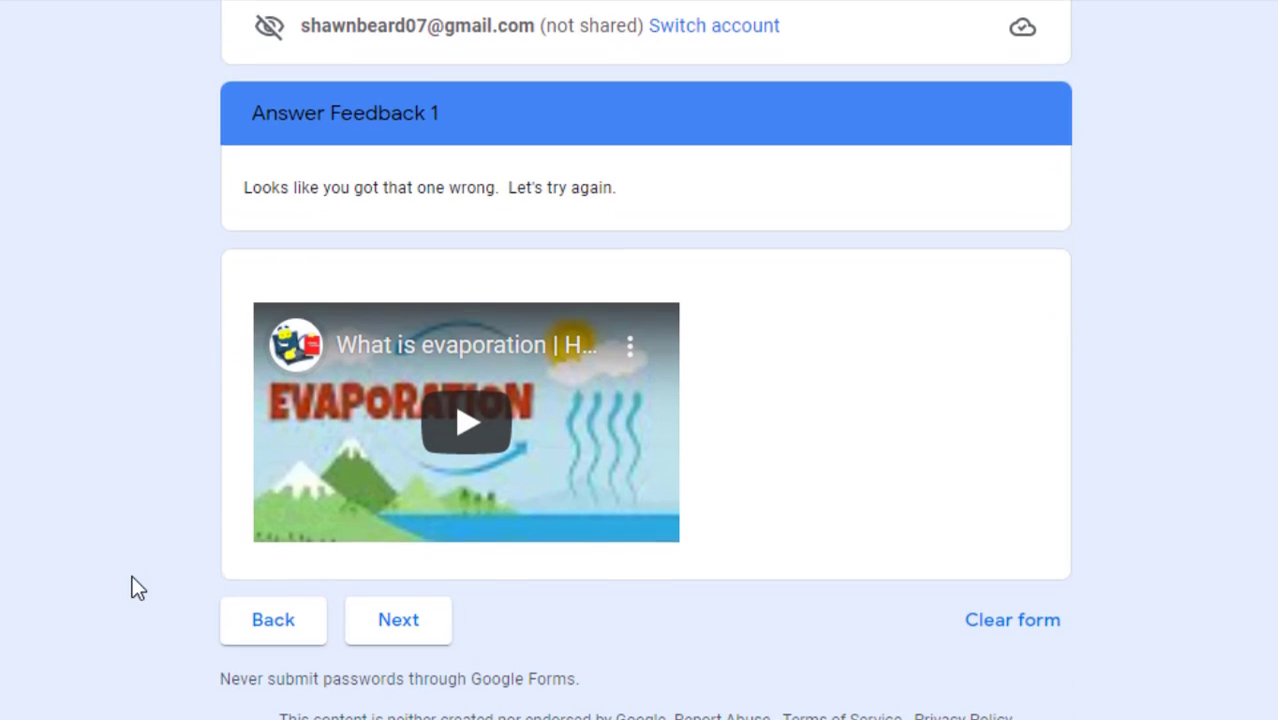
{"action": "left_click", "coordinate": [398, 622]}
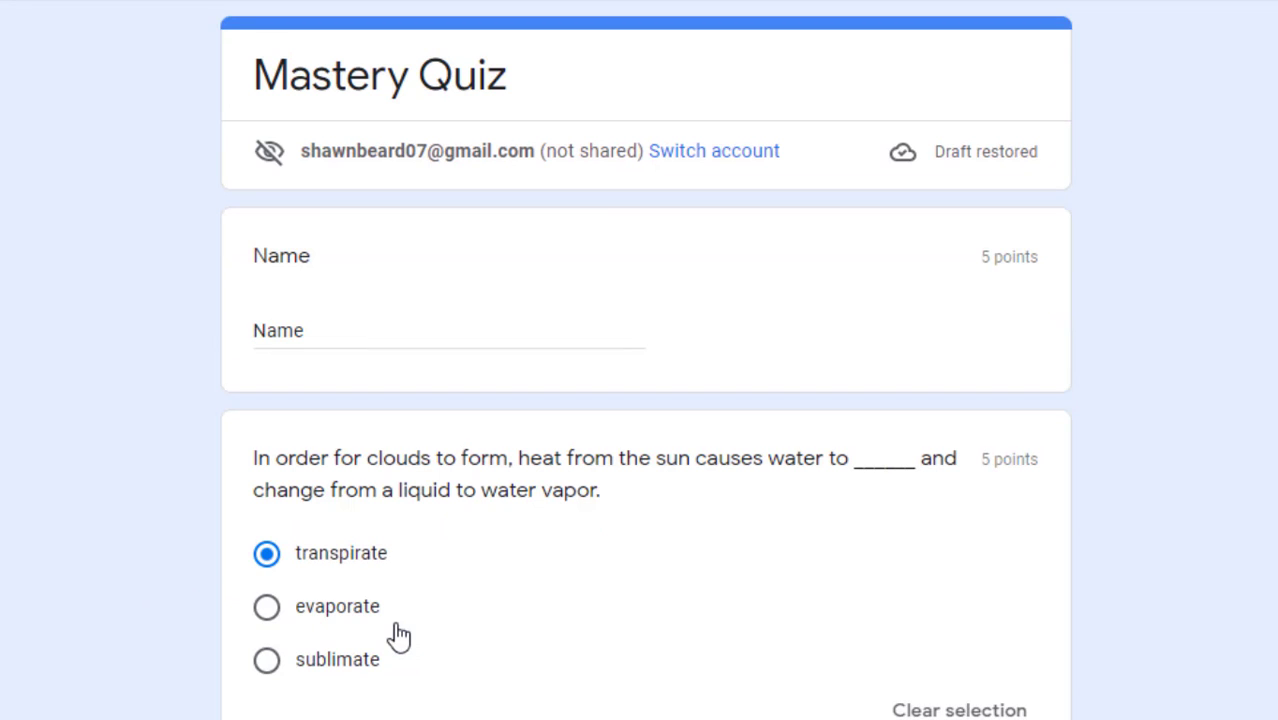
{"action": "left_click", "coordinate": [332, 608]}
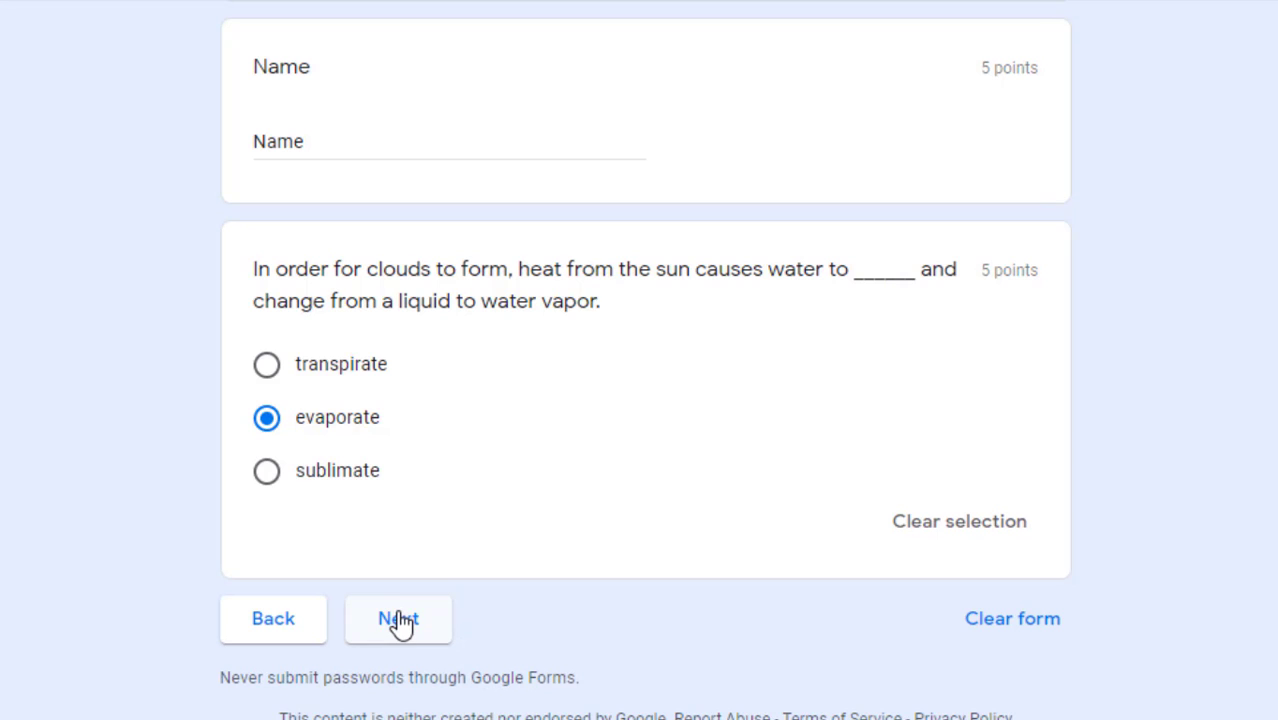
{"action": "left_click", "coordinate": [400, 620]}
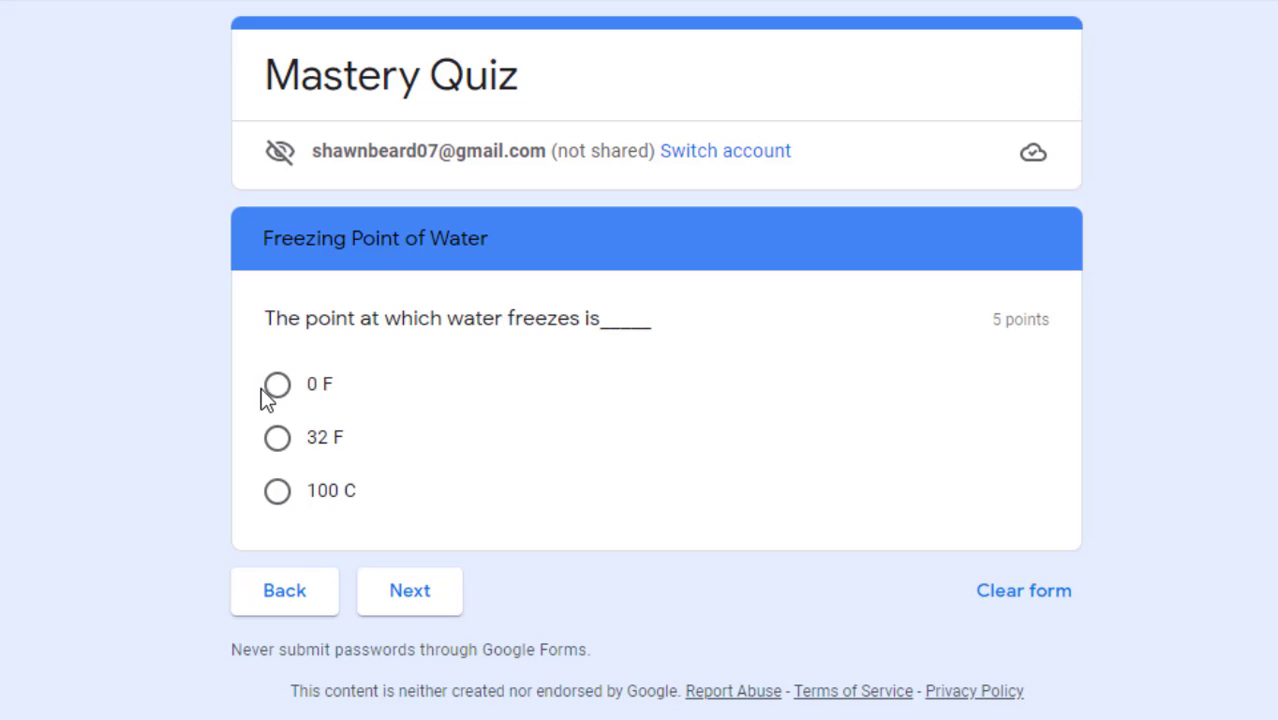
Answer 32 F, loop through Answer Feedback 2, then answer 0 F to reach the rainshadow section.
{"action": "left_click", "coordinate": [277, 437]}
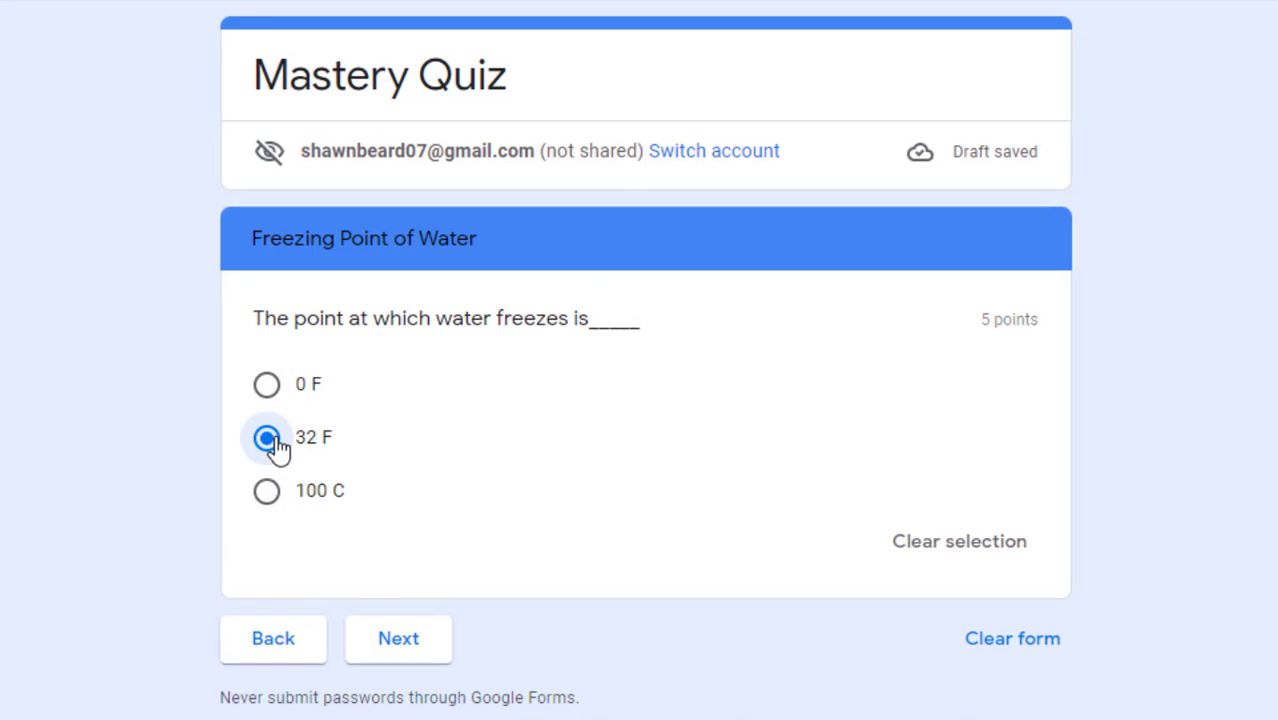
{"action": "left_click", "coordinate": [397, 645]}
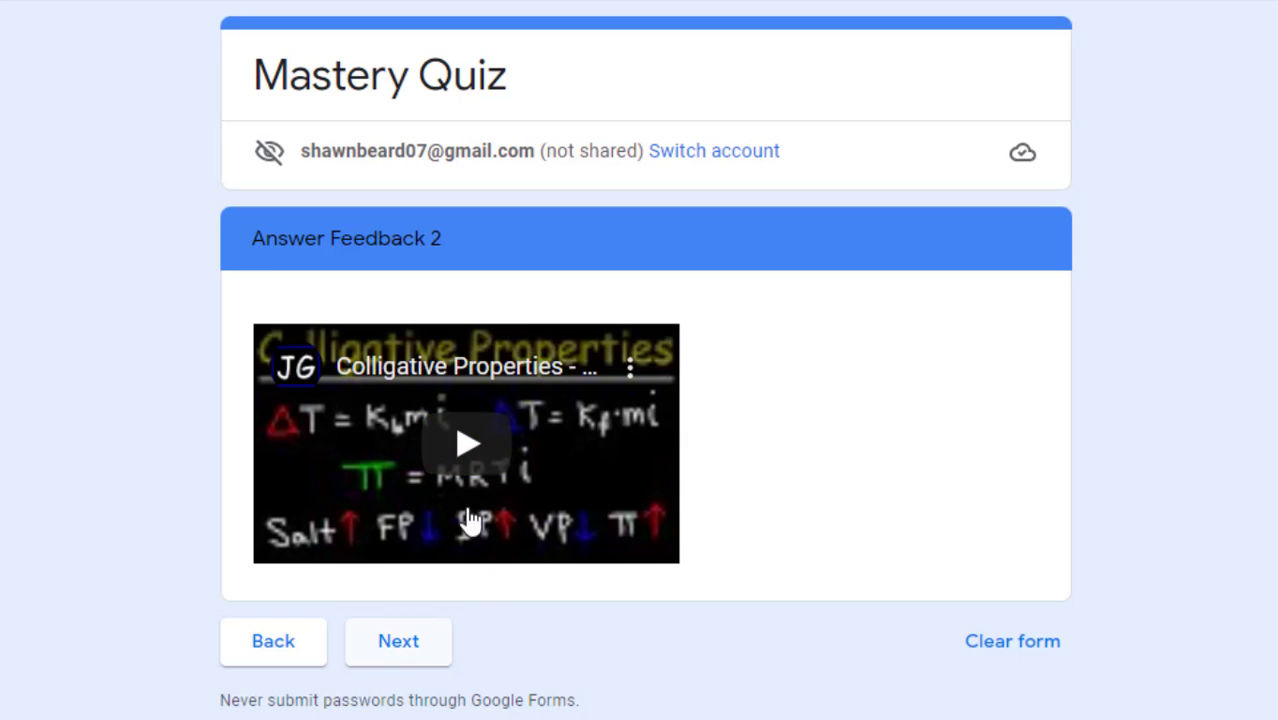
{"action": "left_click", "coordinate": [410, 643]}
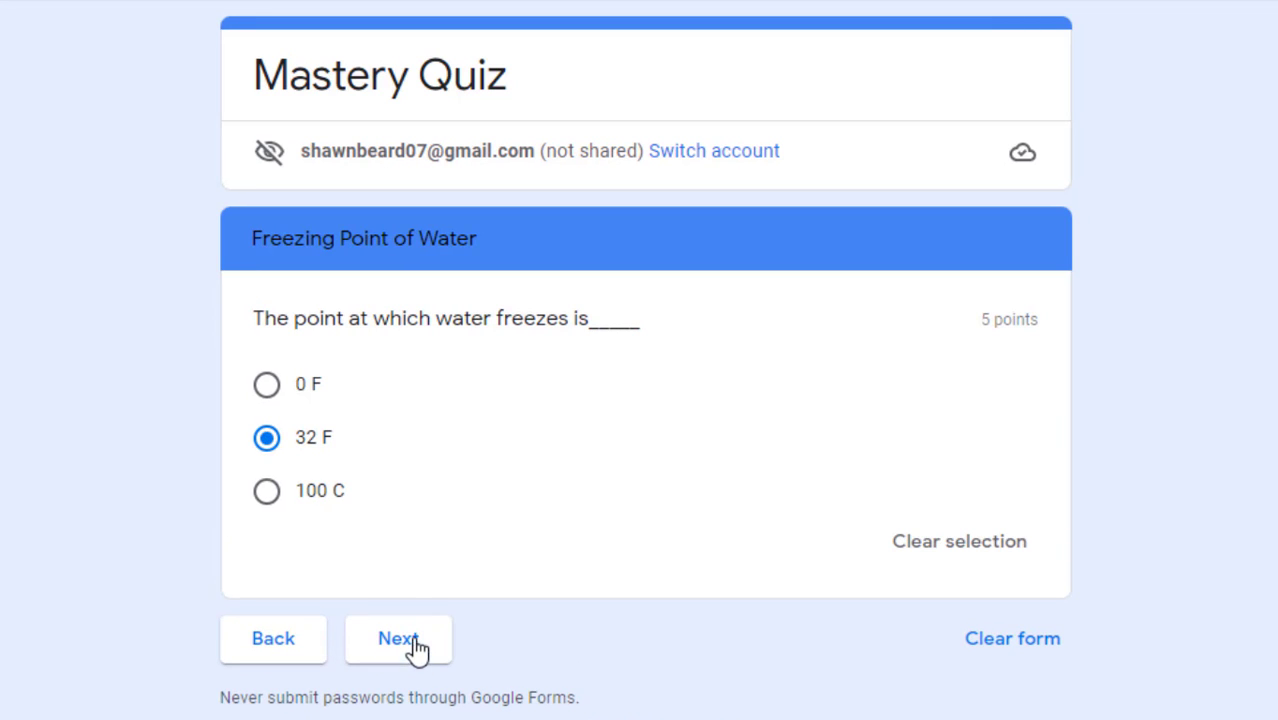
{"action": "left_click", "coordinate": [266, 384]}
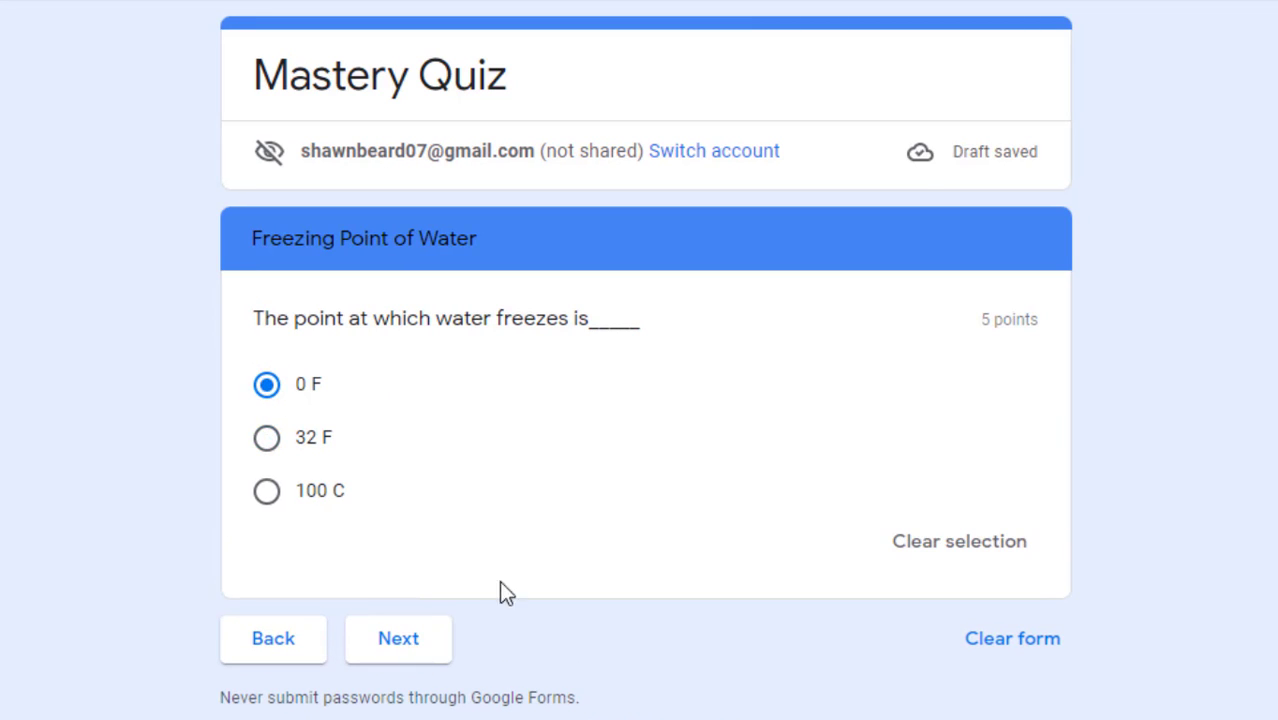
{"action": "left_click", "coordinate": [399, 638]}
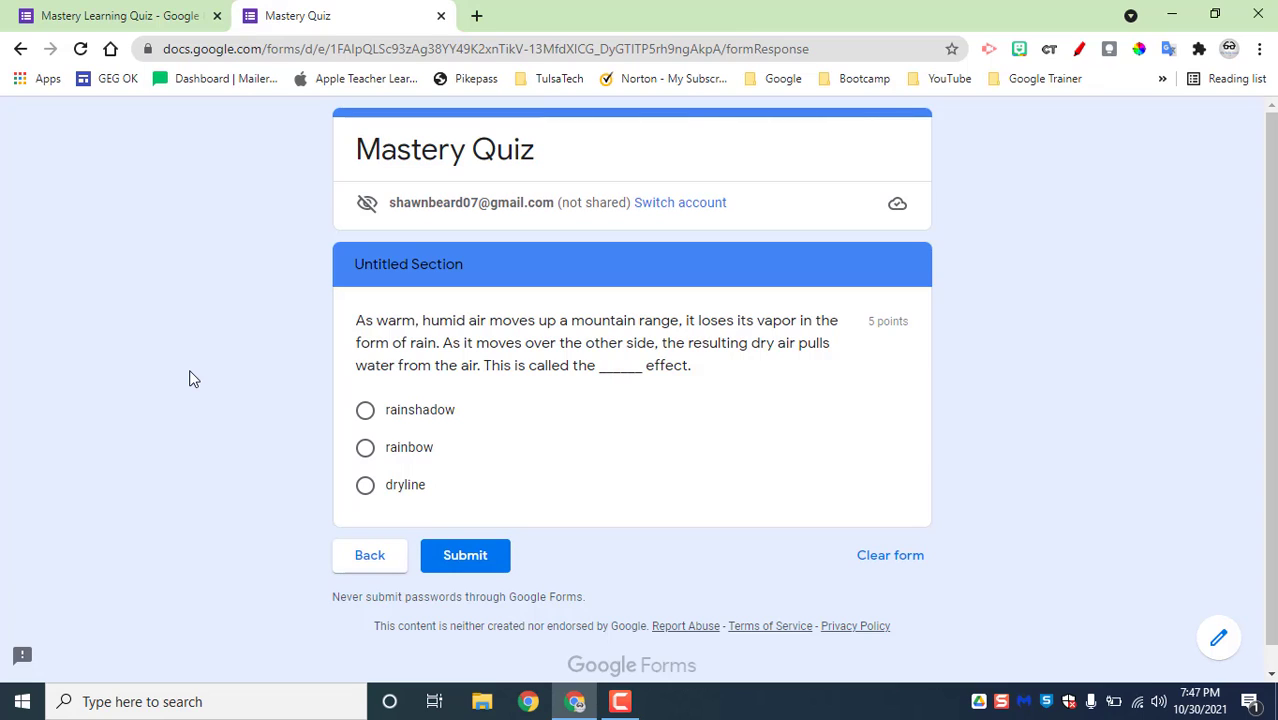
Return to the Mastery Learning Quiz editor tab.
{"action": "left_click", "coordinate": [120, 15]}
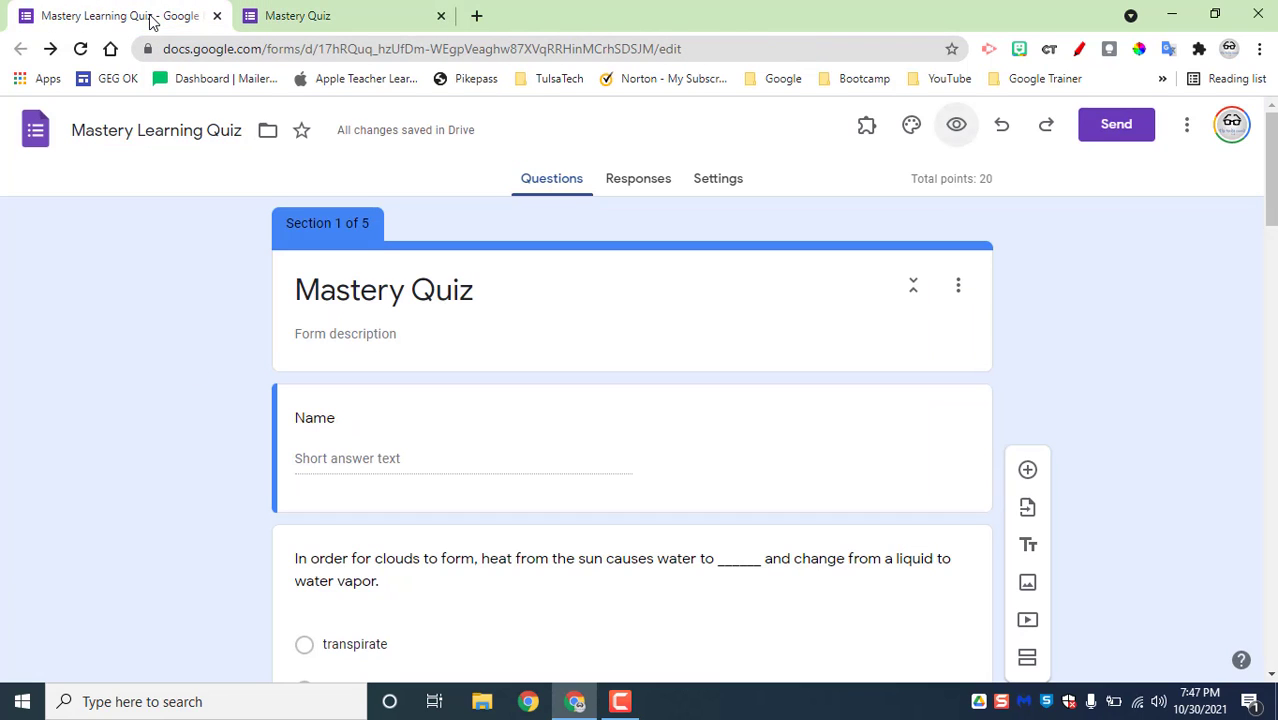